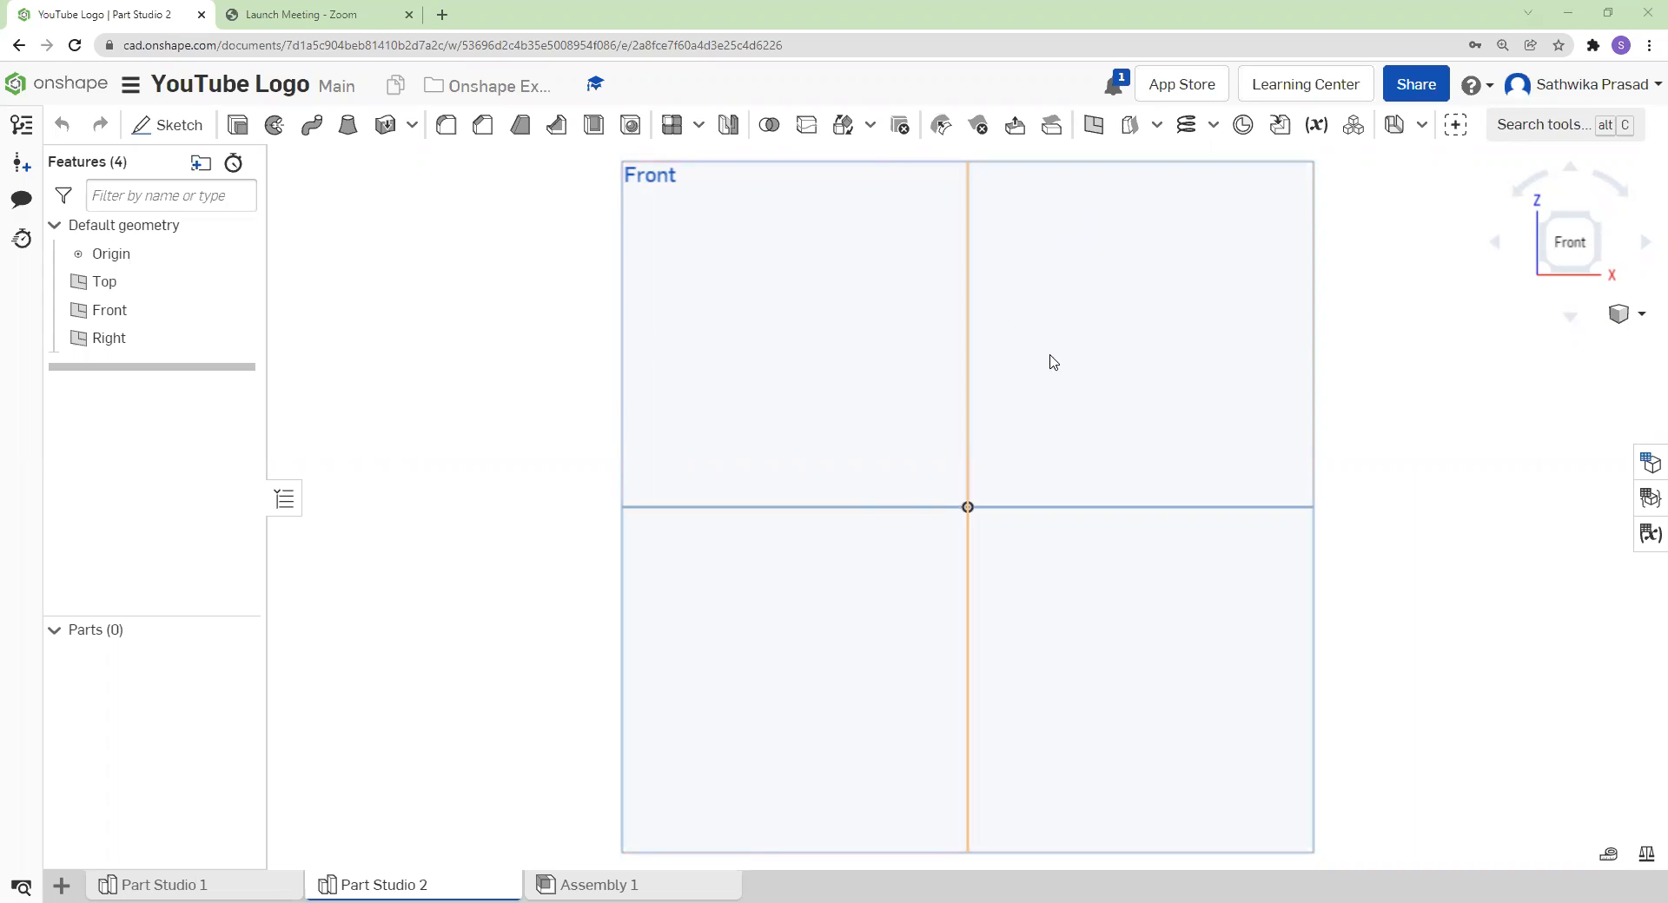
- Start a sketch on the Front plane and draw a center-point rectangle at the origin, about 136 mm wide and 99 mm high
left_click(836, 326)
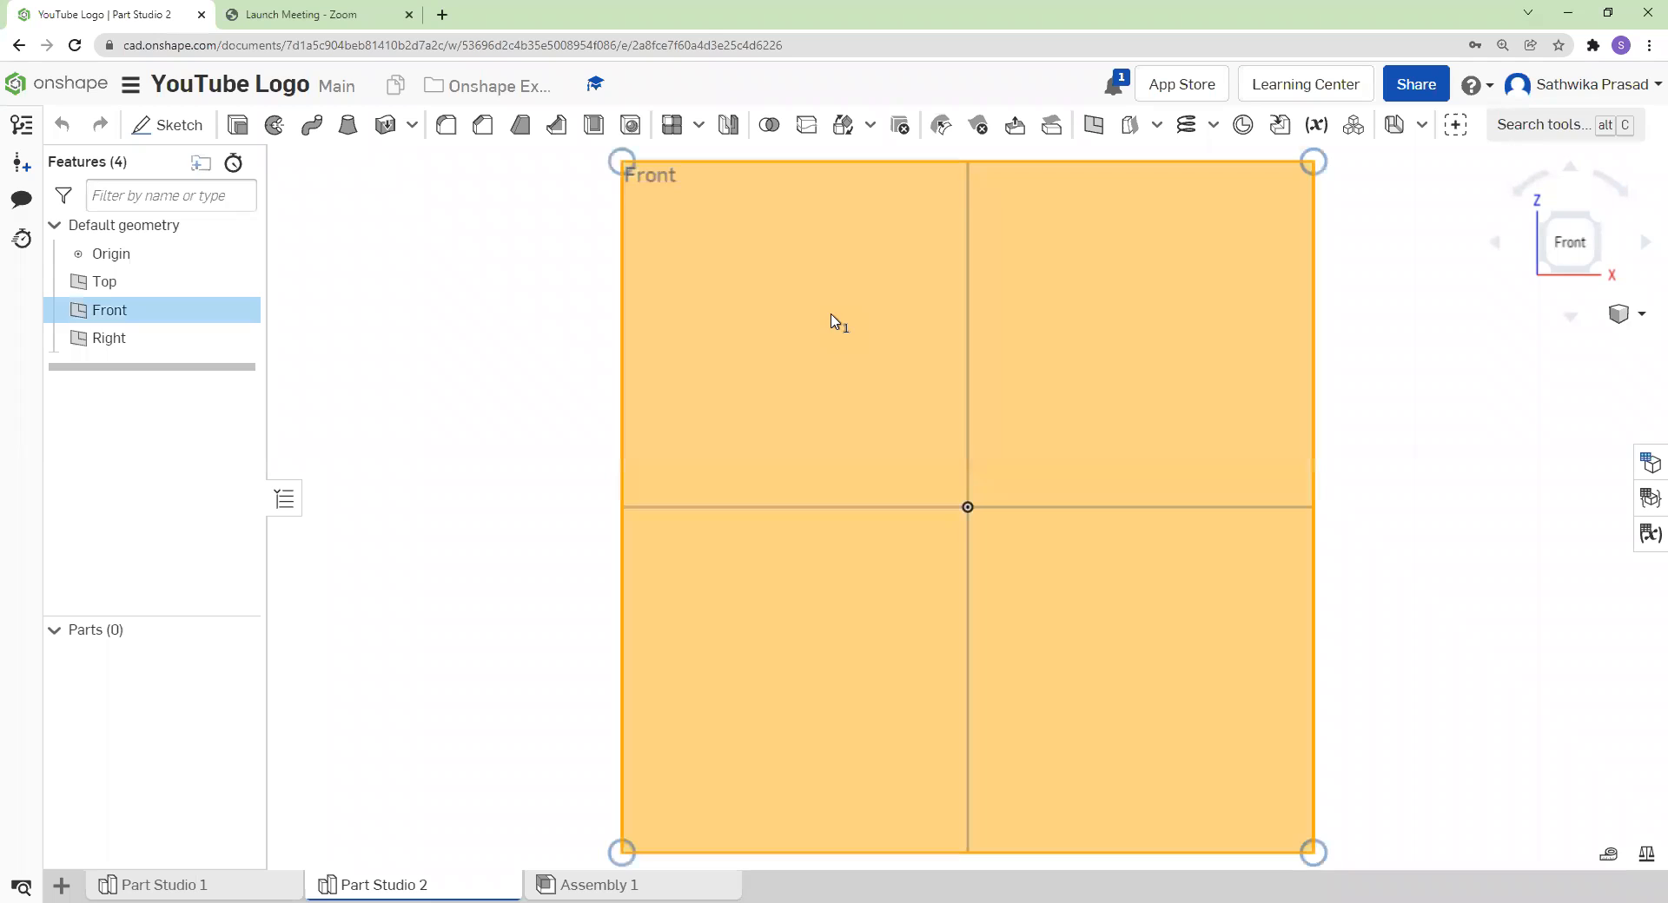
left_click(162, 128)
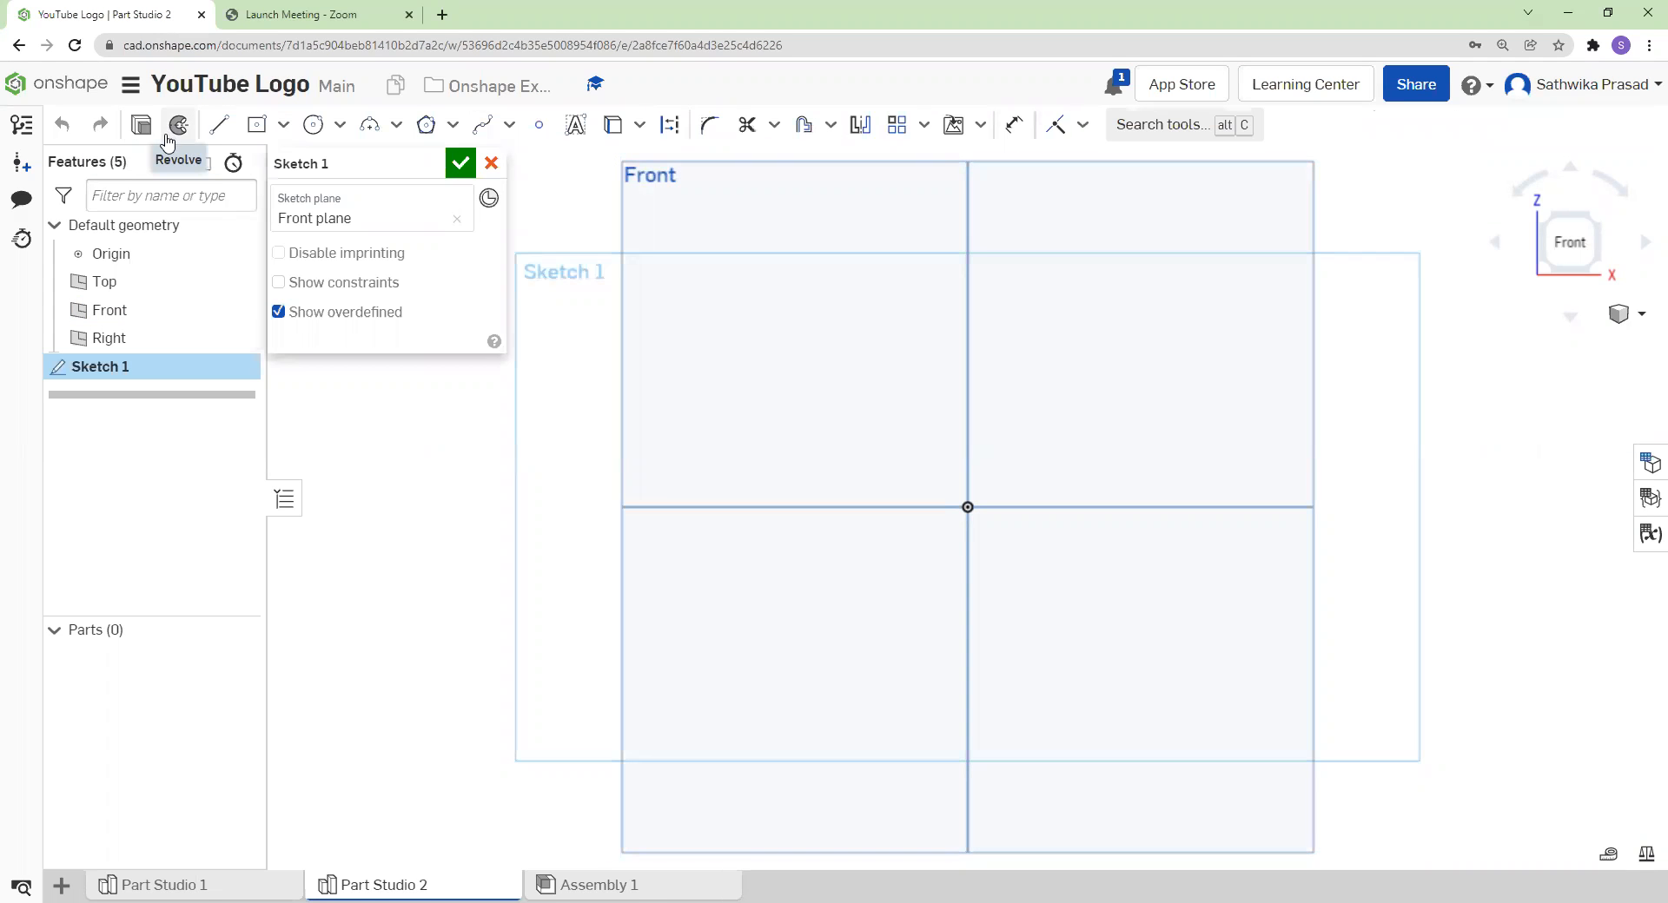
left_click(265, 132)
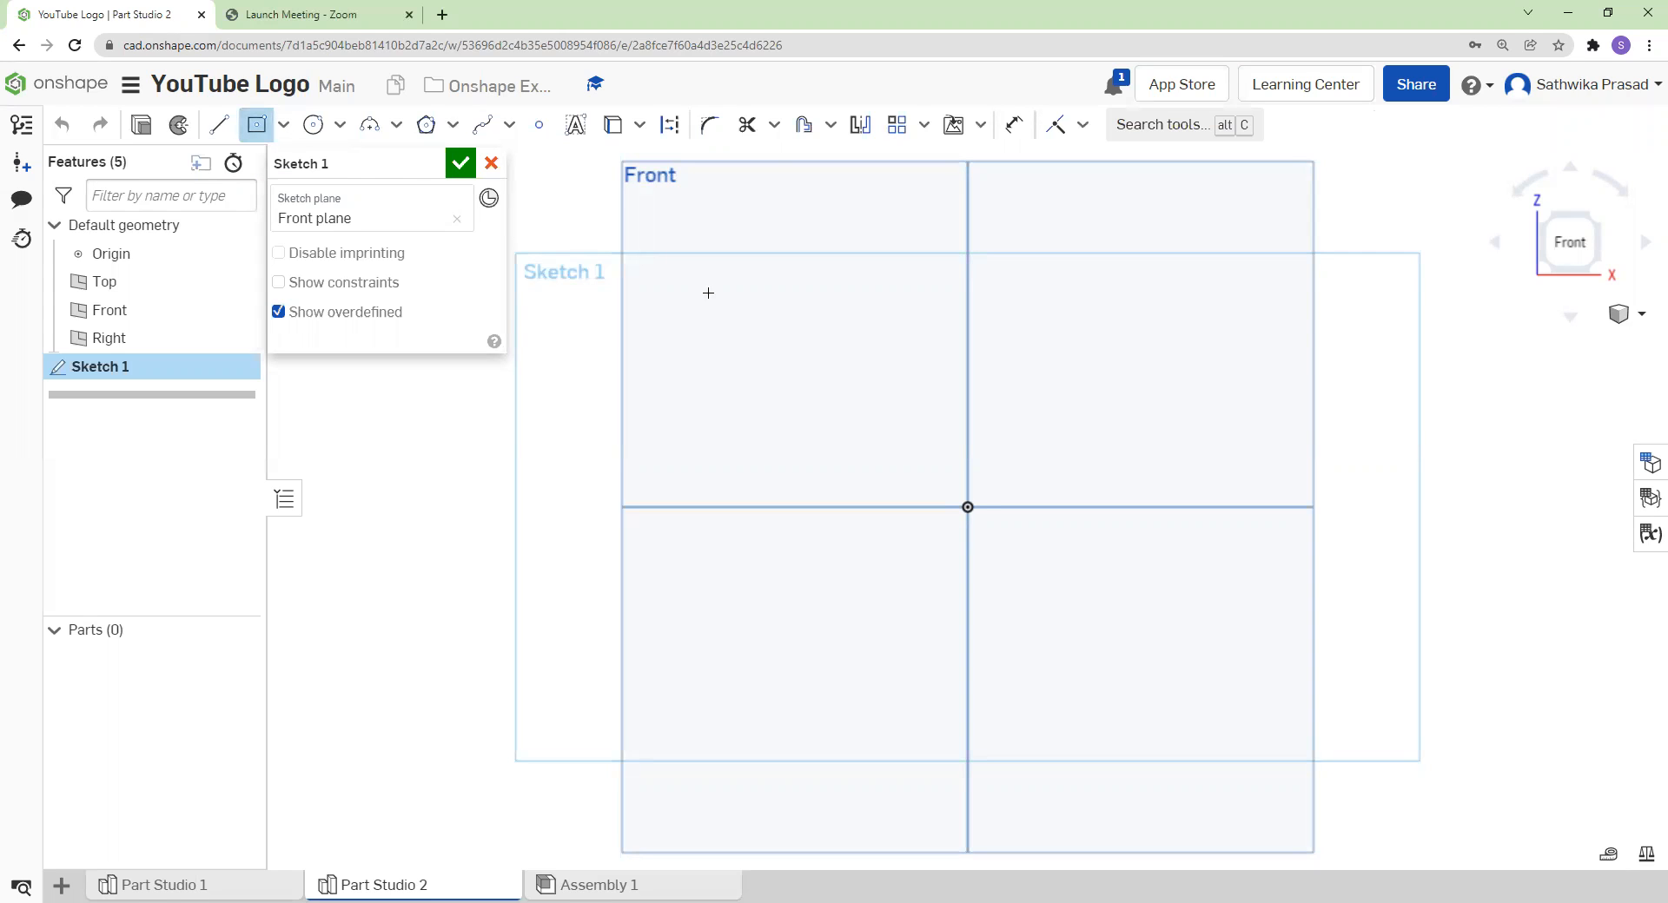
left_click(967, 507)
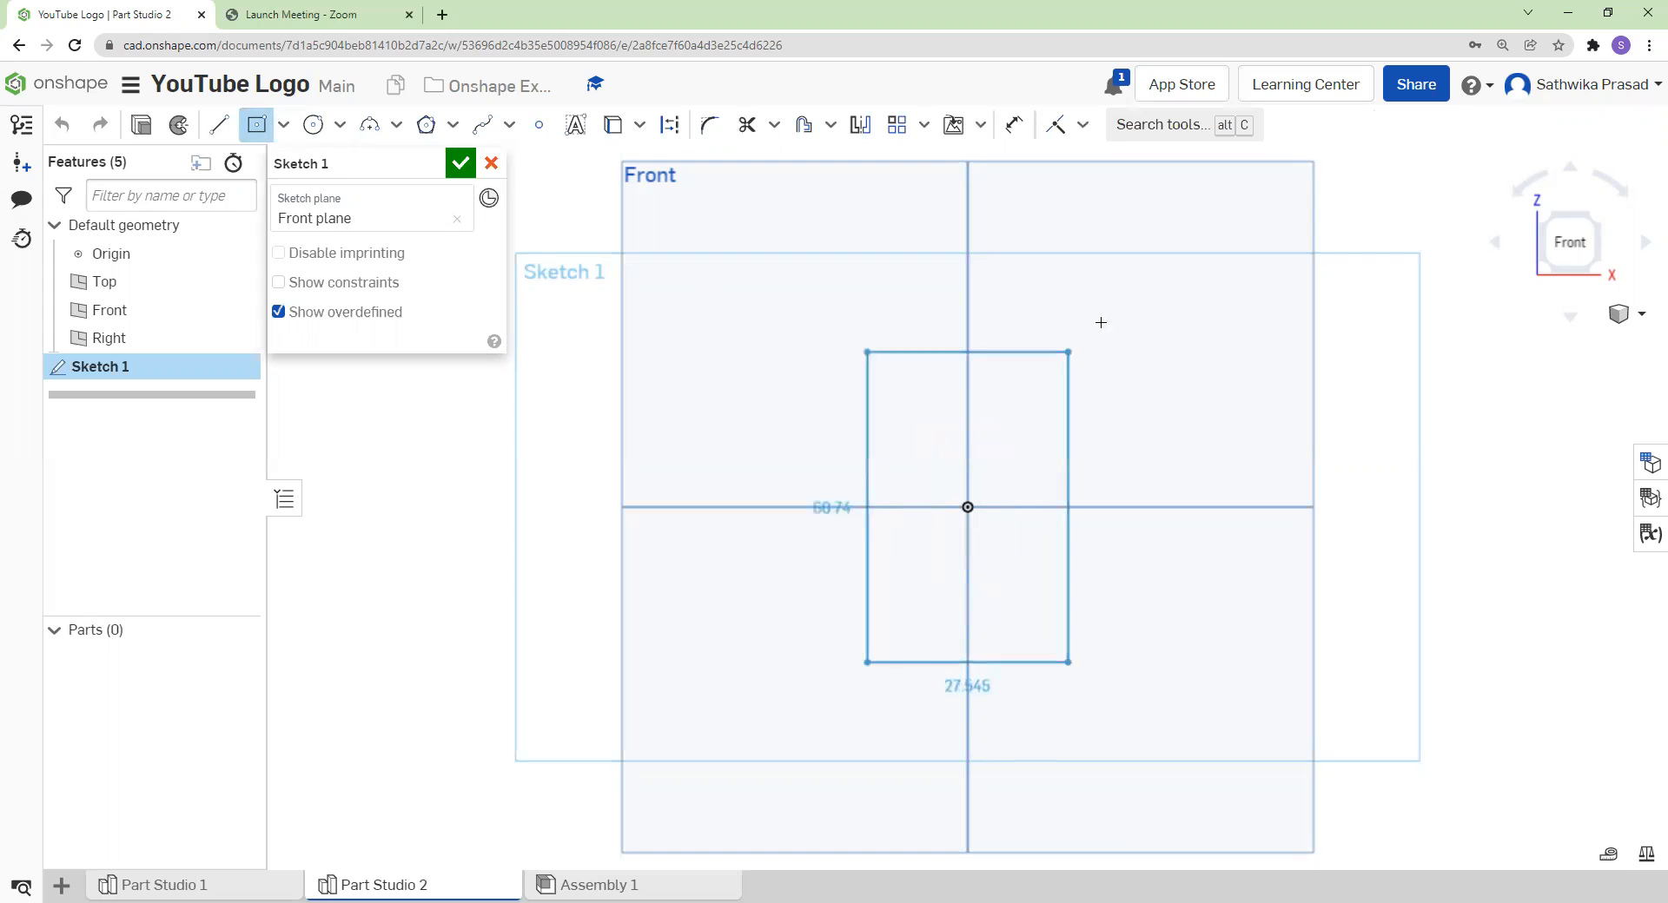
left_click(1282, 279)
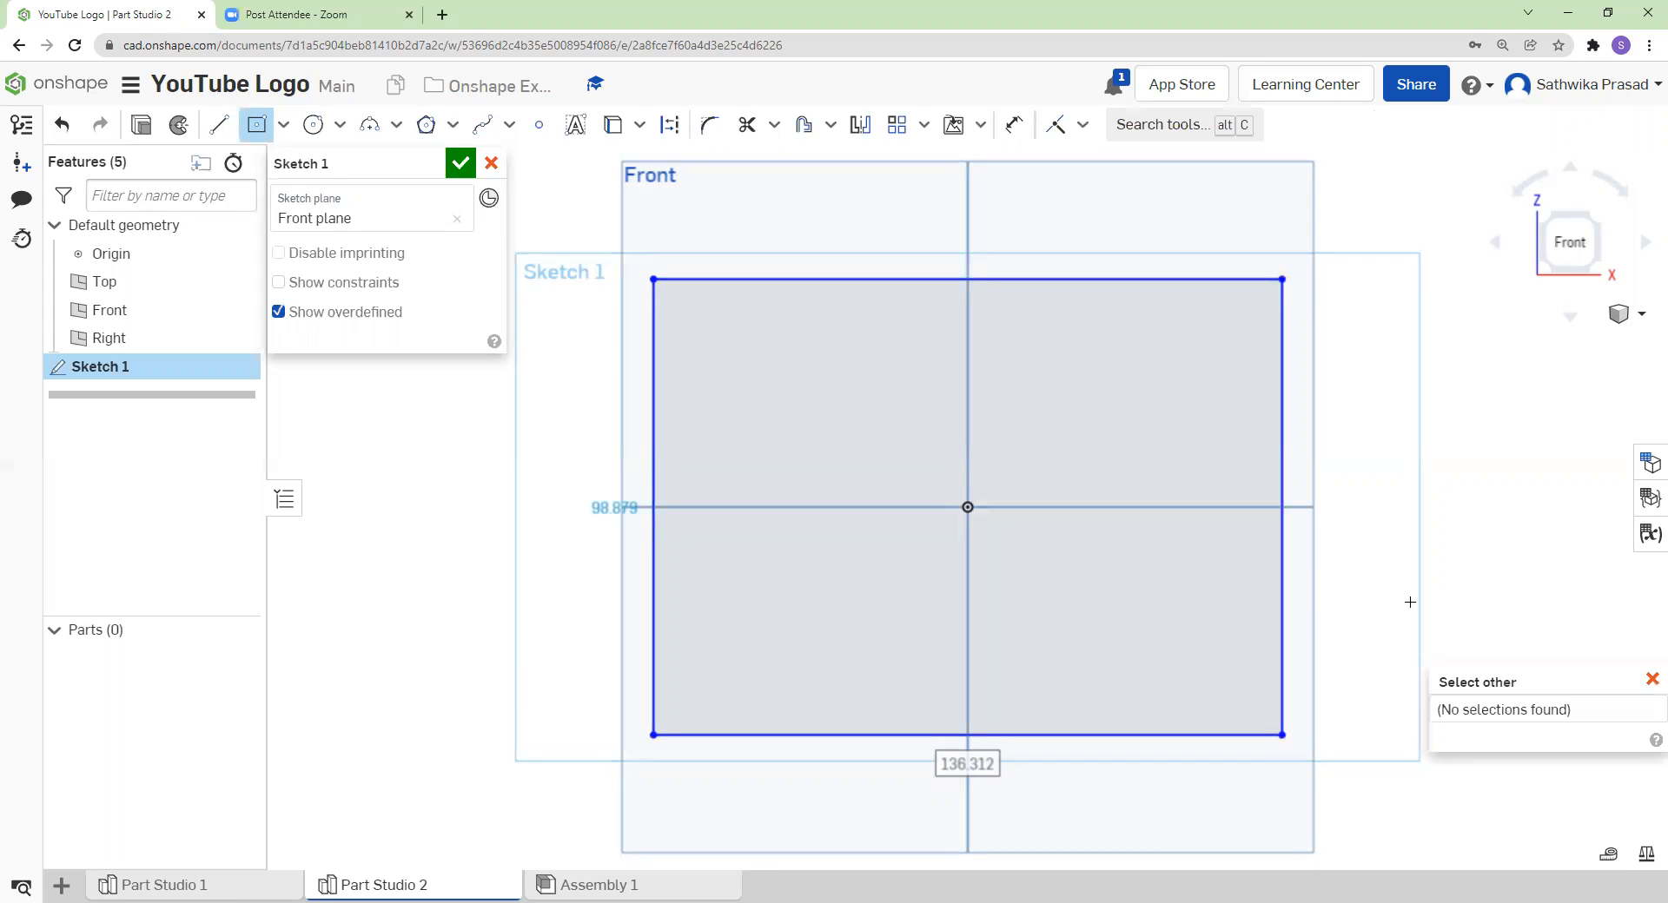
- Dimension the rectangle to 90 mm wide and 65 mm high
left_click(1011, 124)
left_click(1032, 279)
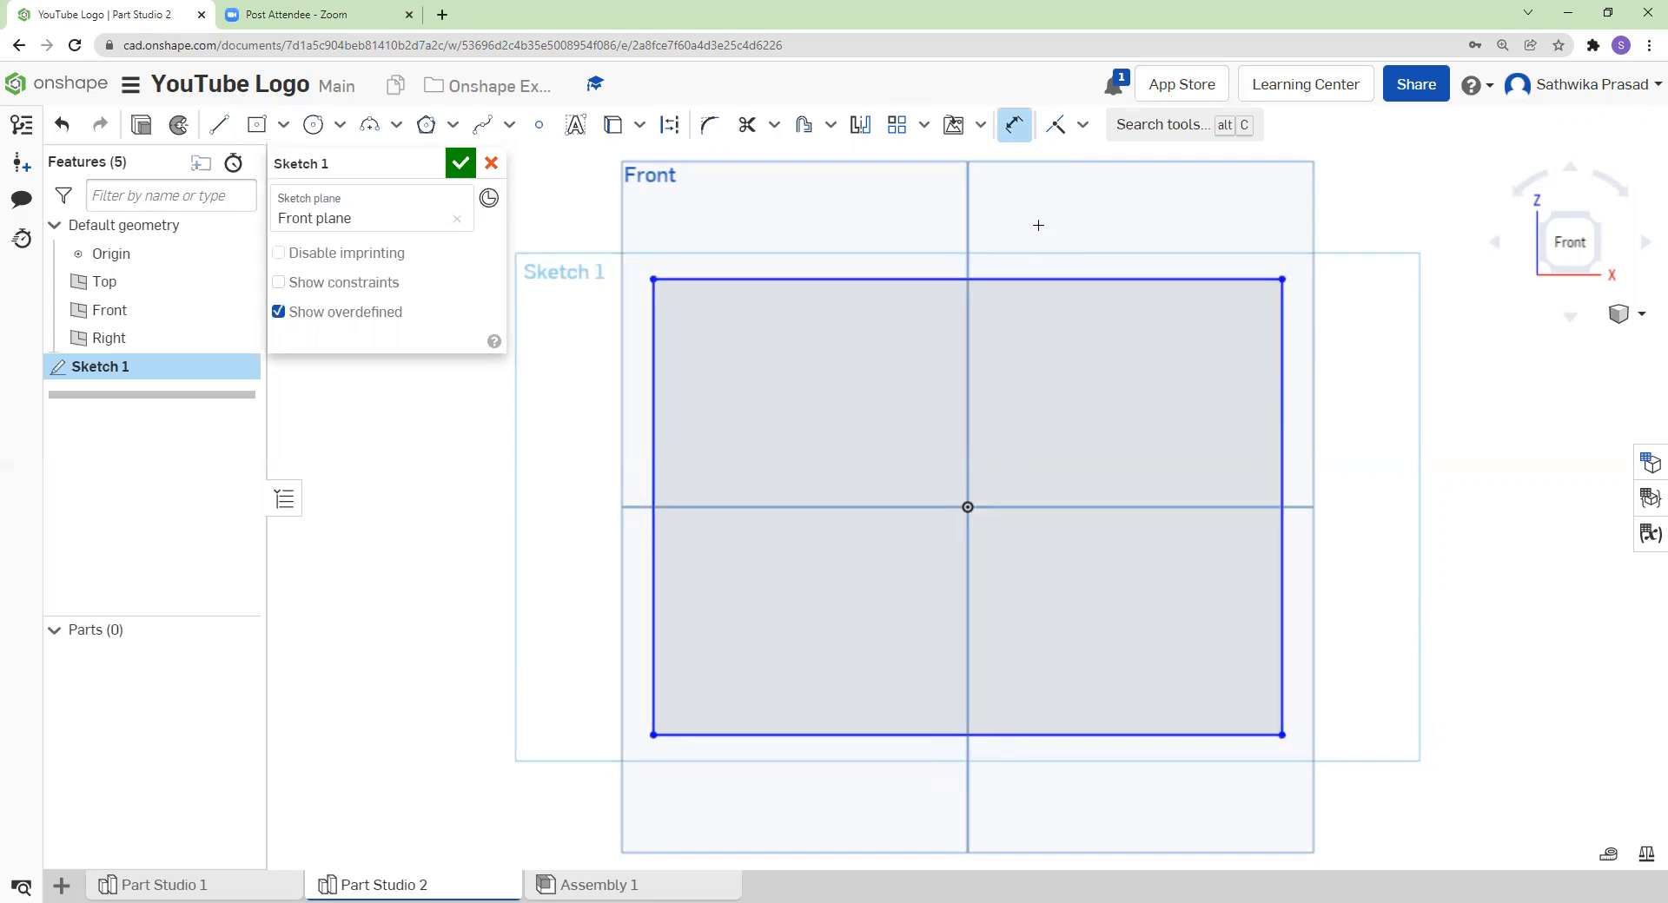
left_click(972, 219)
key("Return")
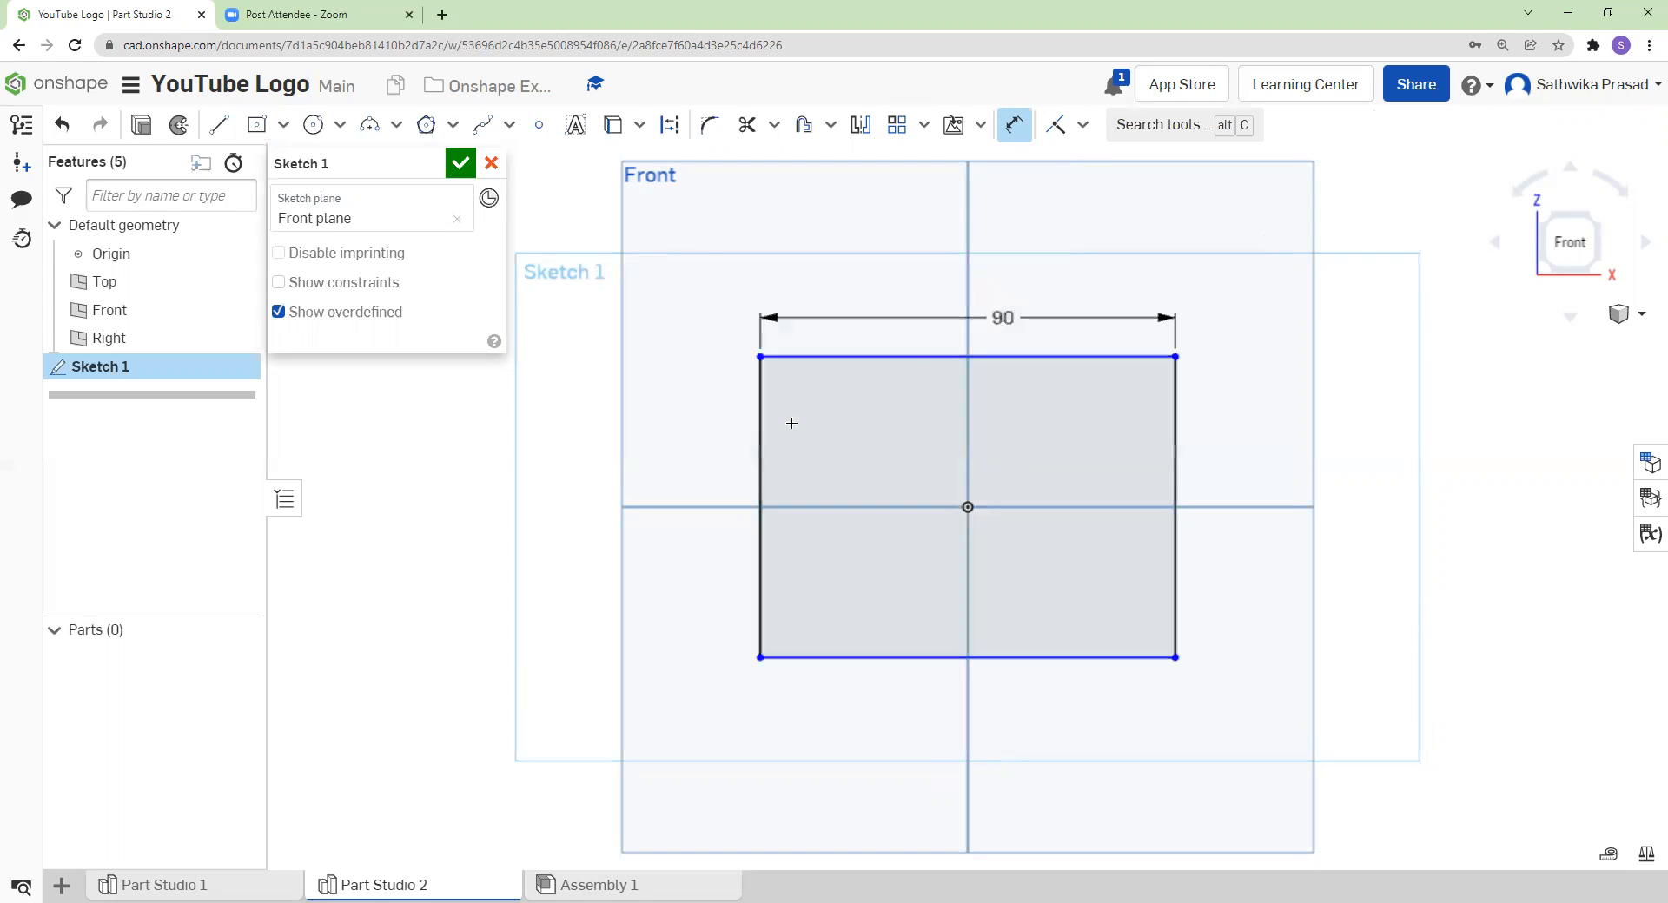
left_click(762, 465)
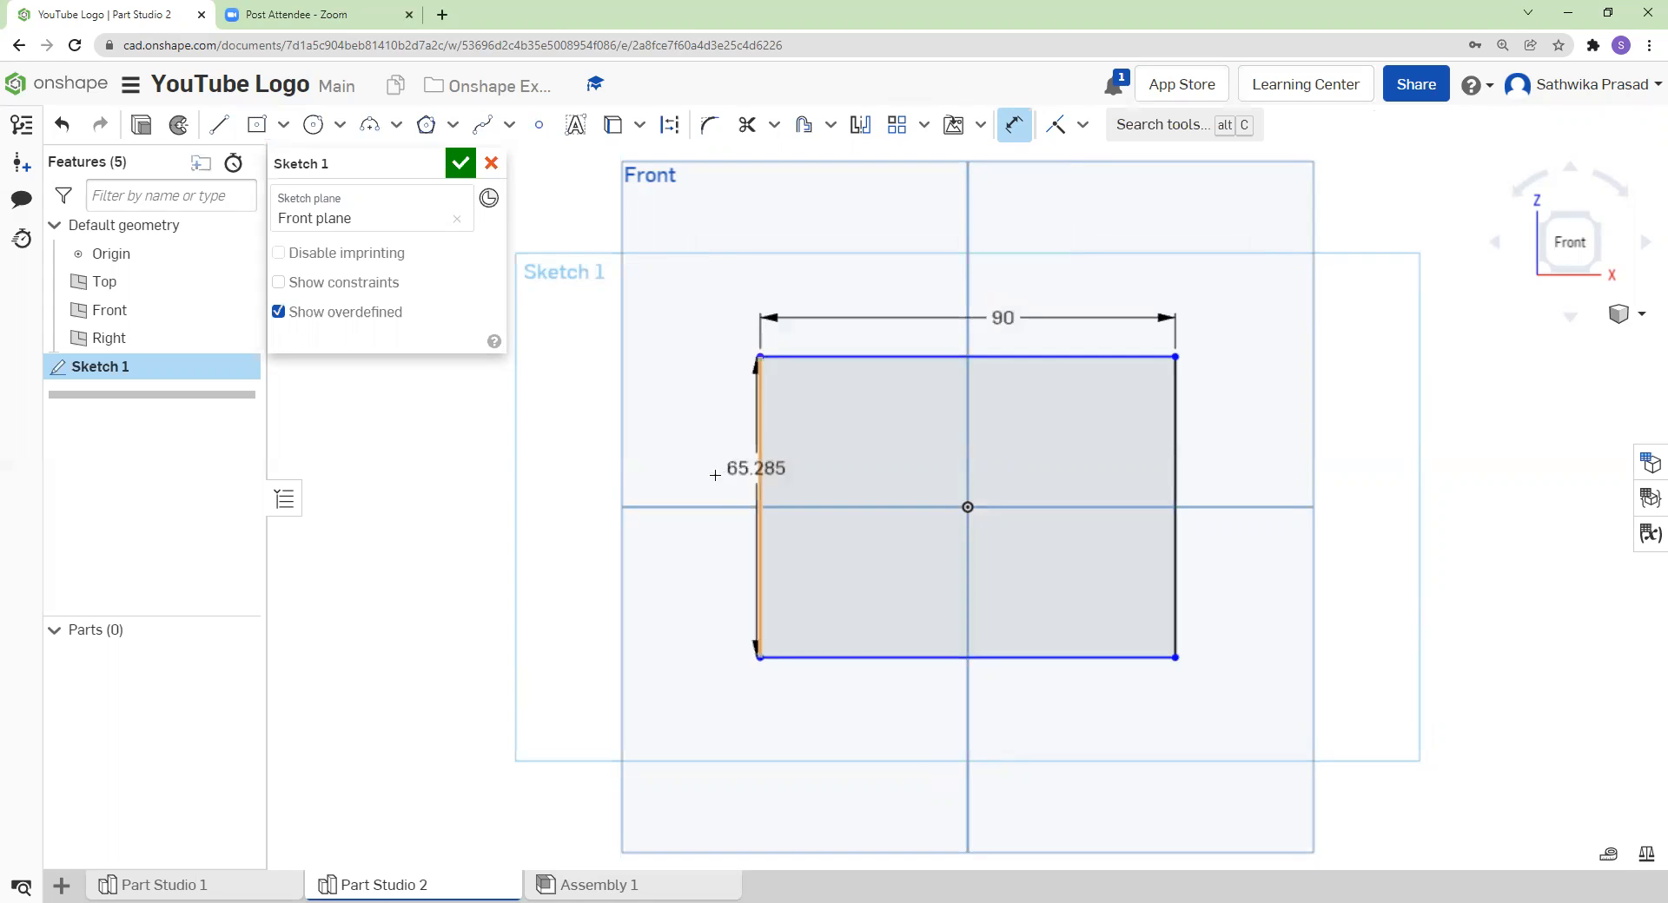
left_click(706, 463)
type("65")
key("Return")
key("Escape")
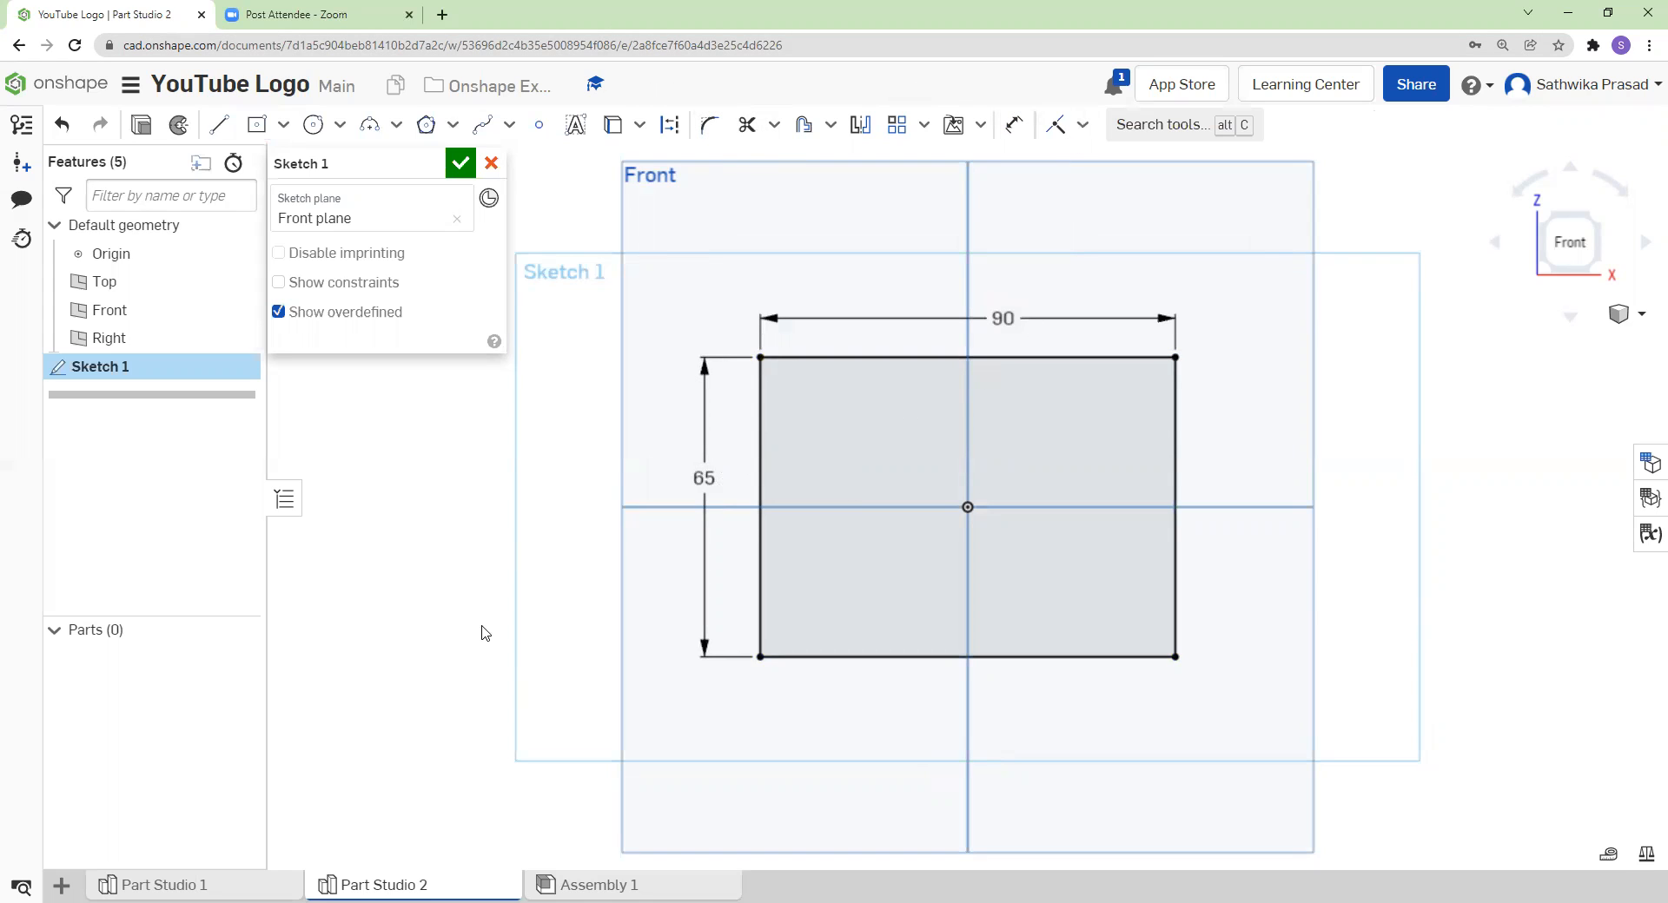
- Close the open sketch in Part Studio 1 to view the finished reference logo, then return to Part Studio 2
left_click(200, 884)
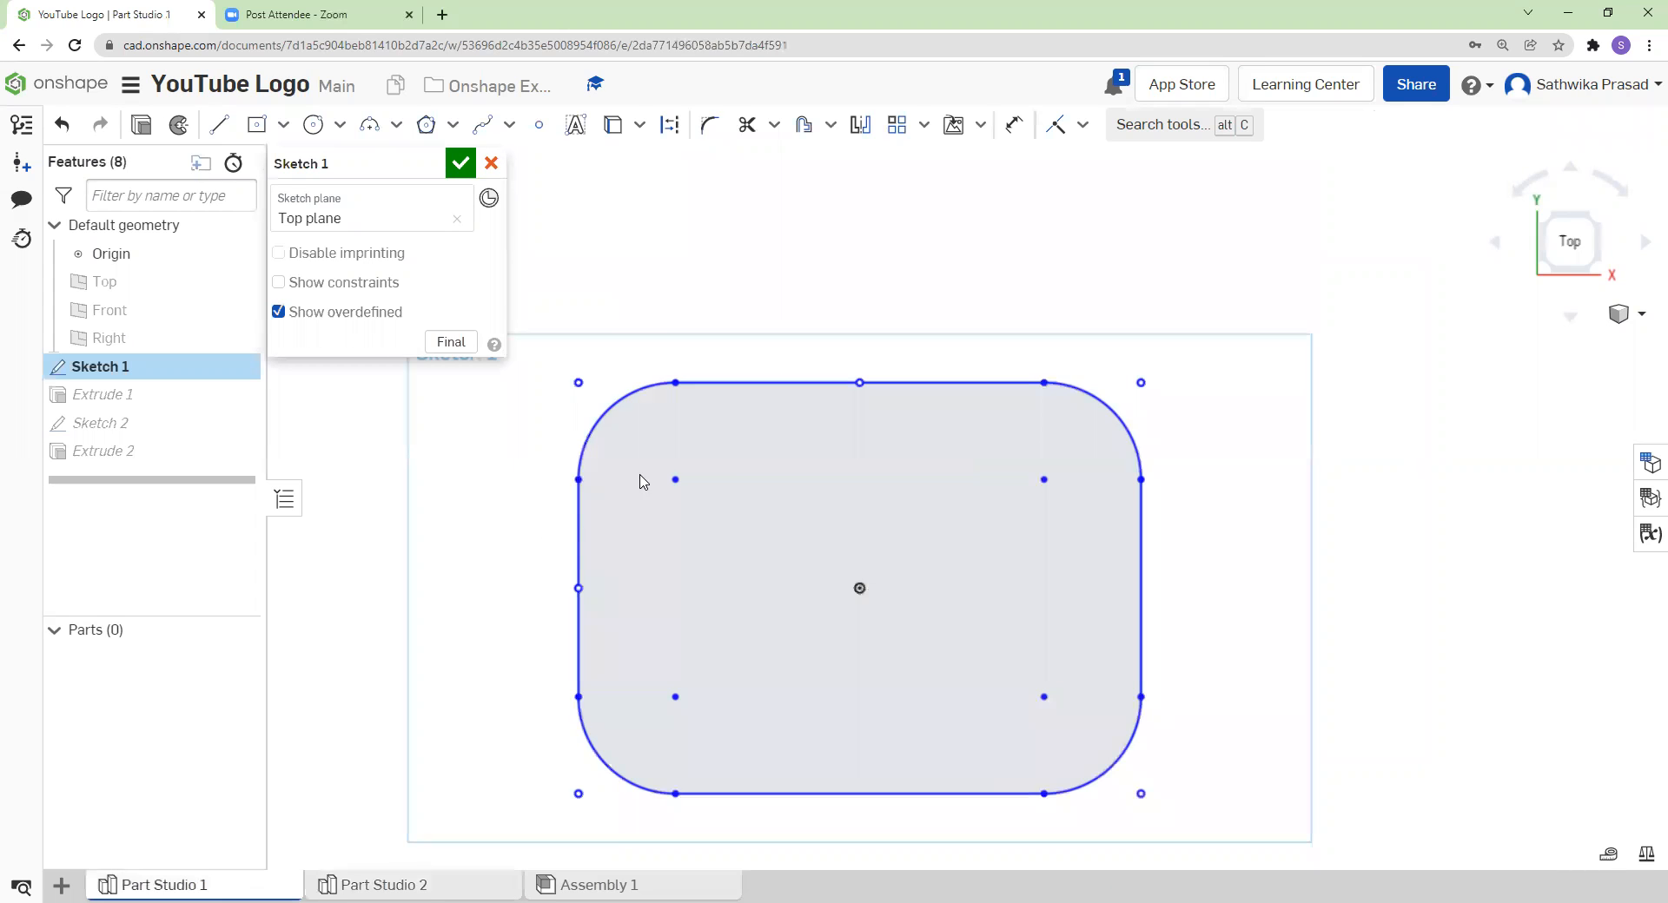
left_click(461, 164)
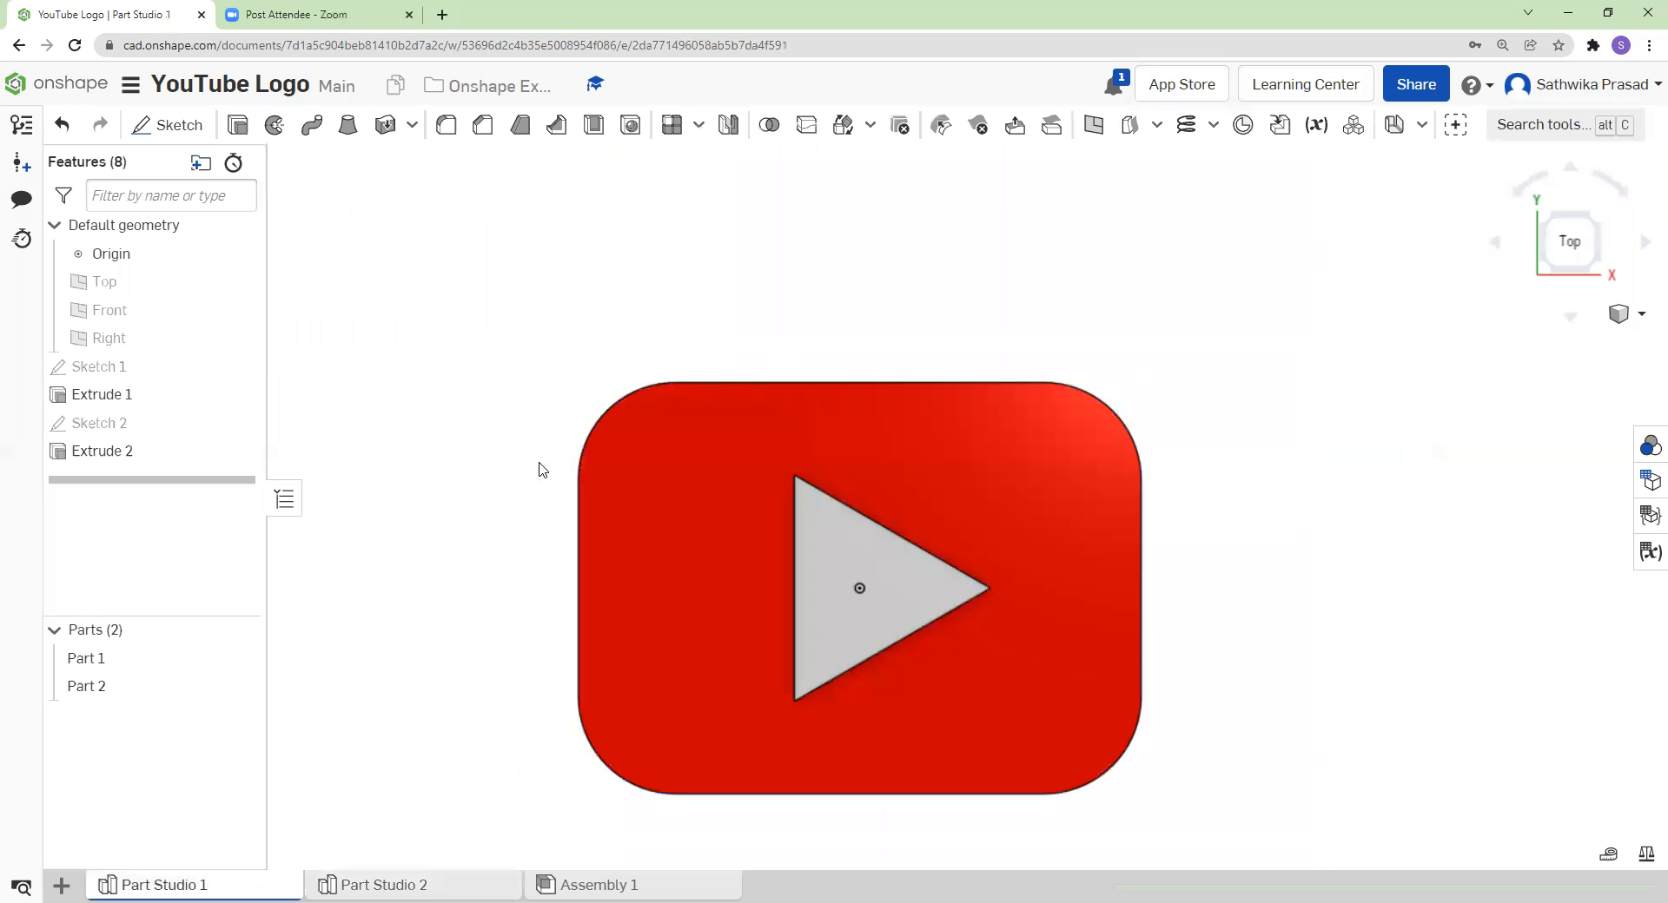
left_click(477, 884)
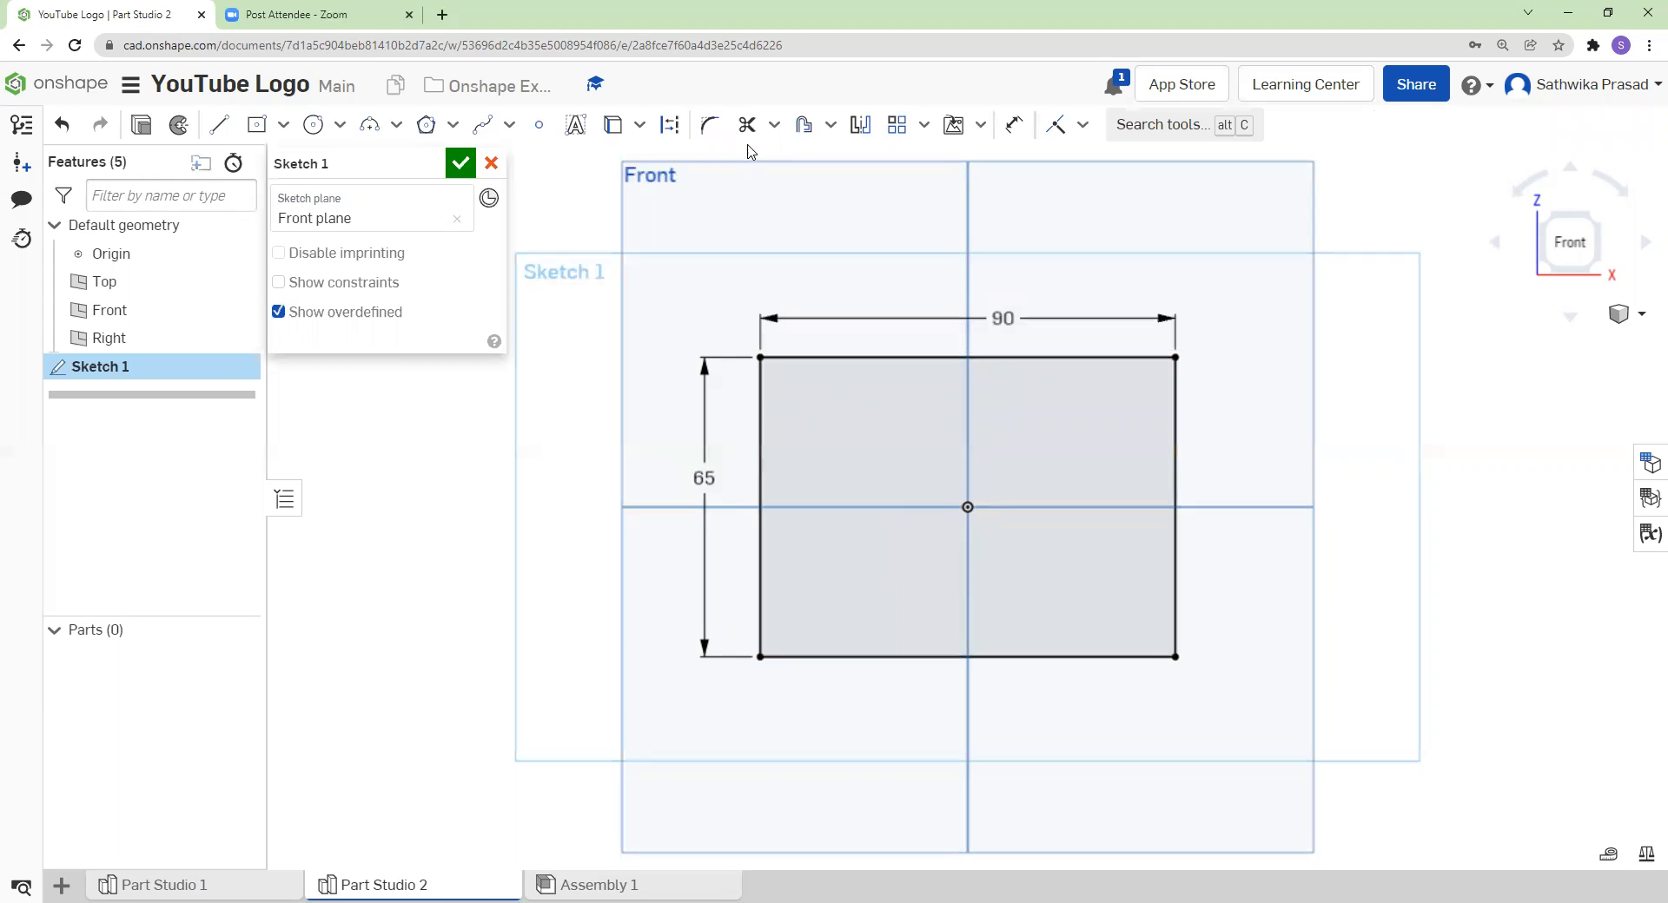
- Fillet the two upper corners of the rectangle with a 15 mm radius
left_click(709, 124)
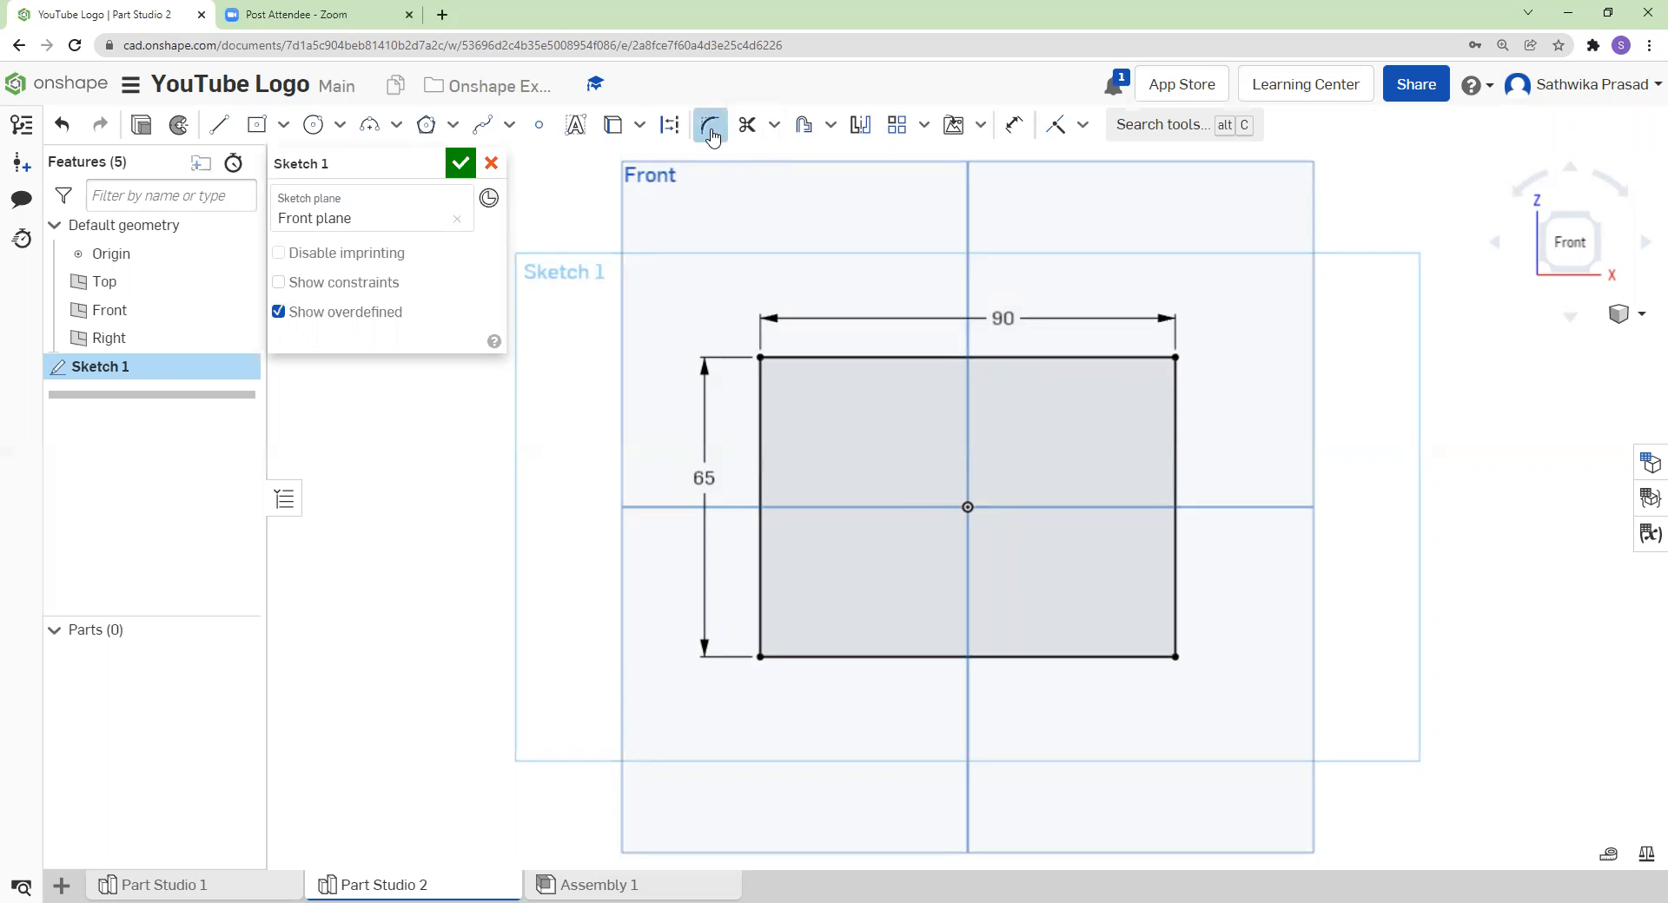
left_click(771, 386)
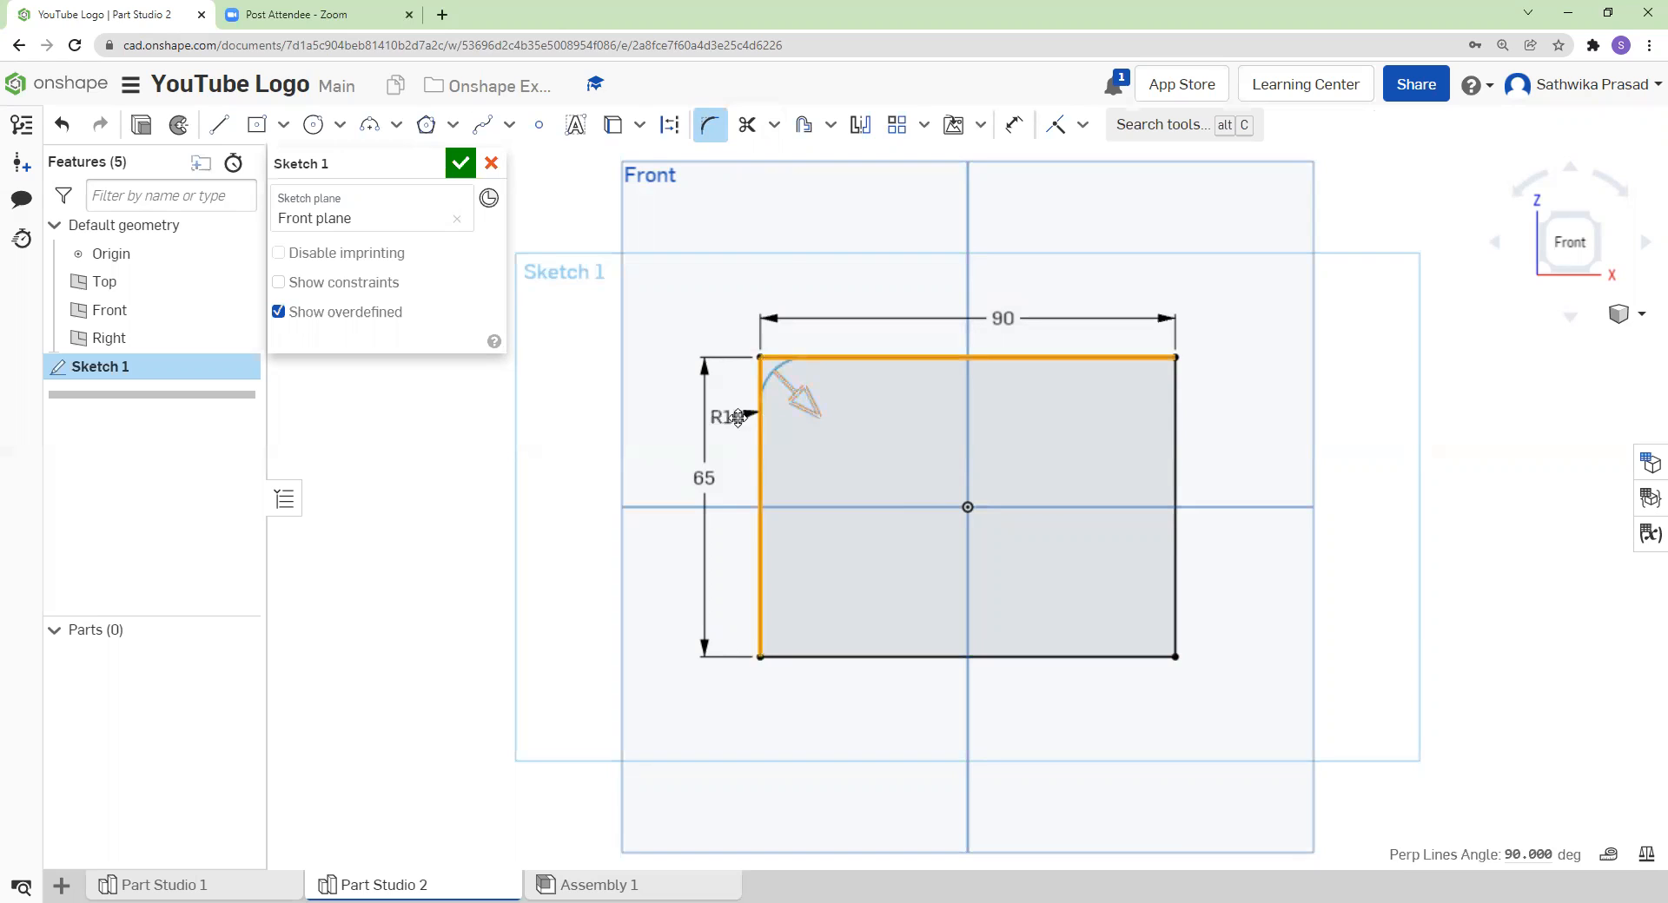
double_click(726, 417)
type("15")
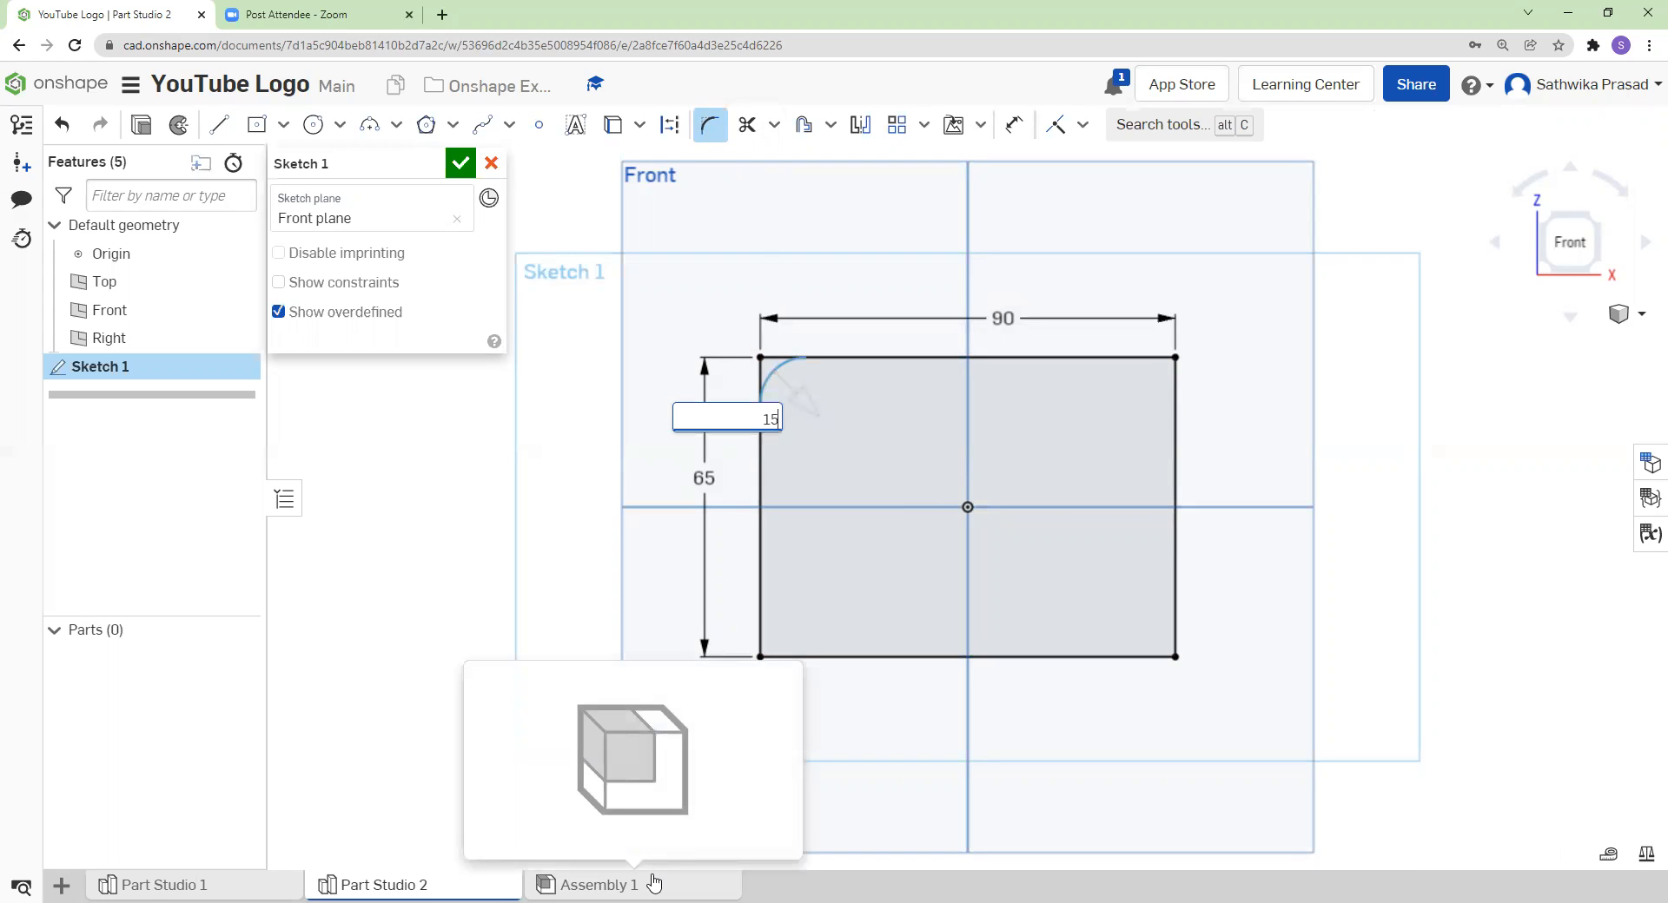
key("Return")
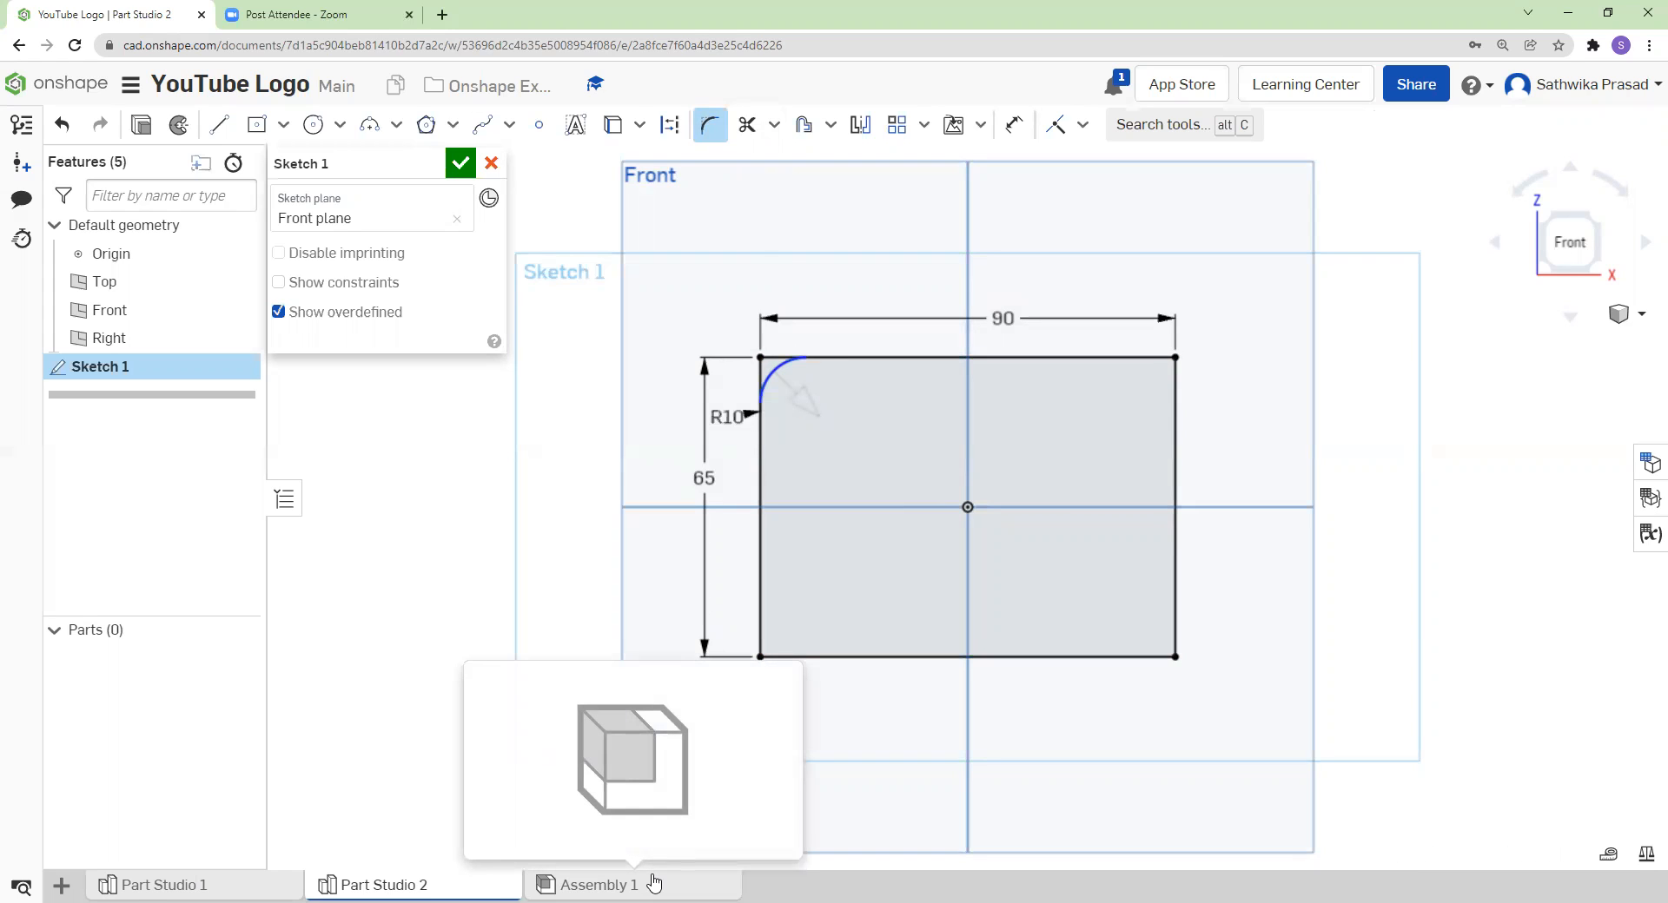
left_click(1129, 358)
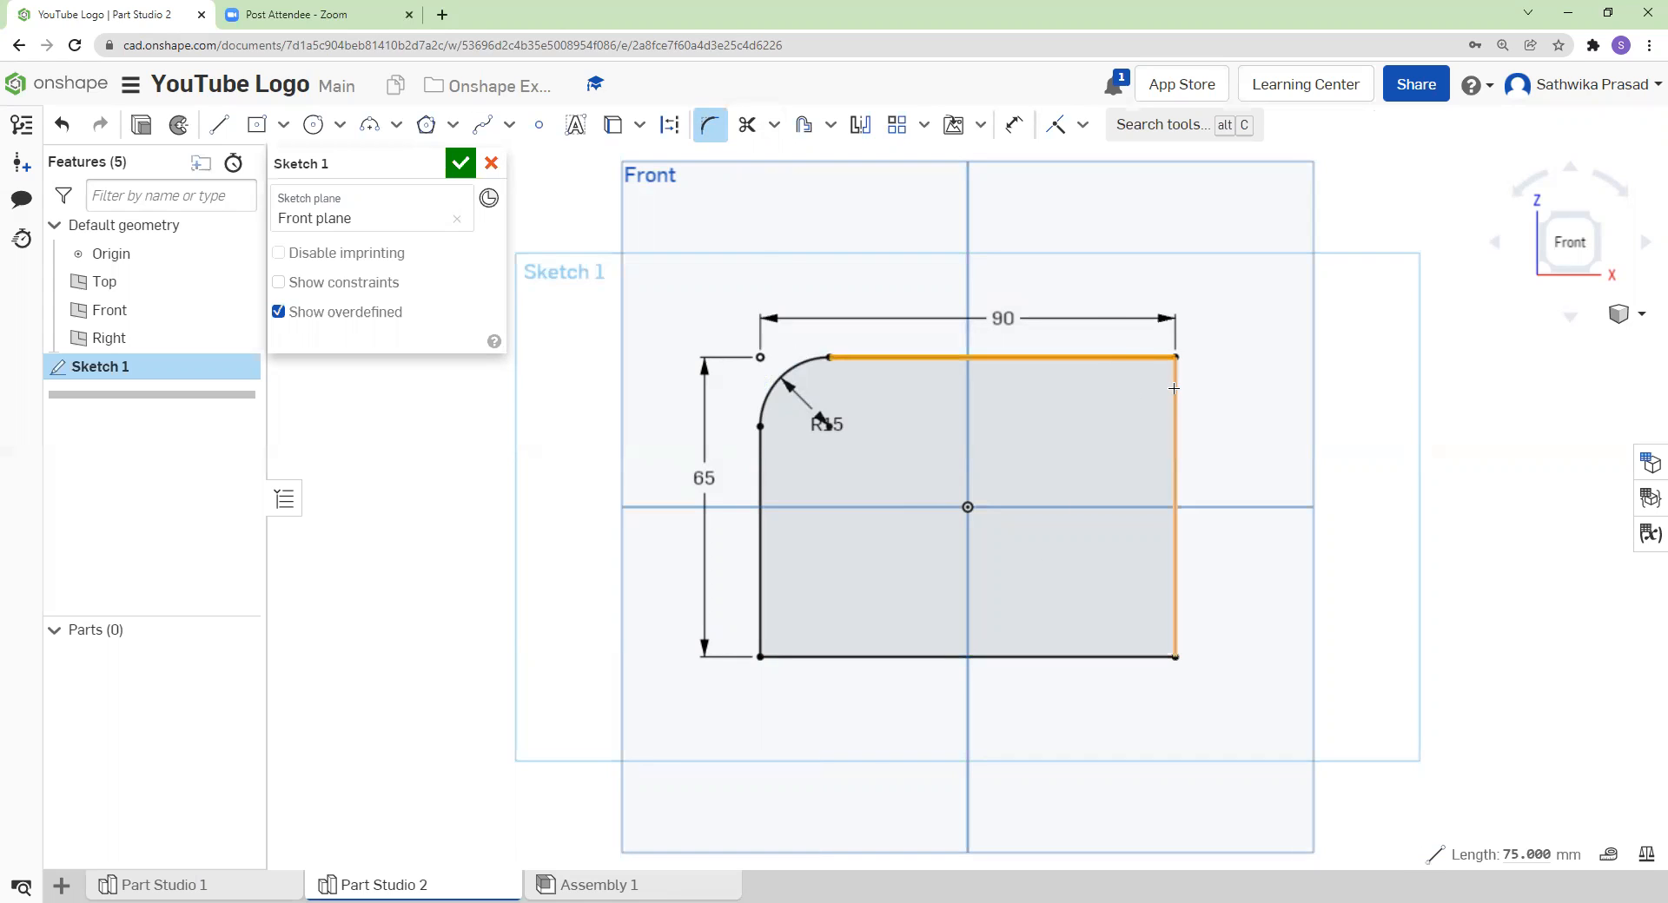
left_click(1174, 391)
left_click(1278, 442)
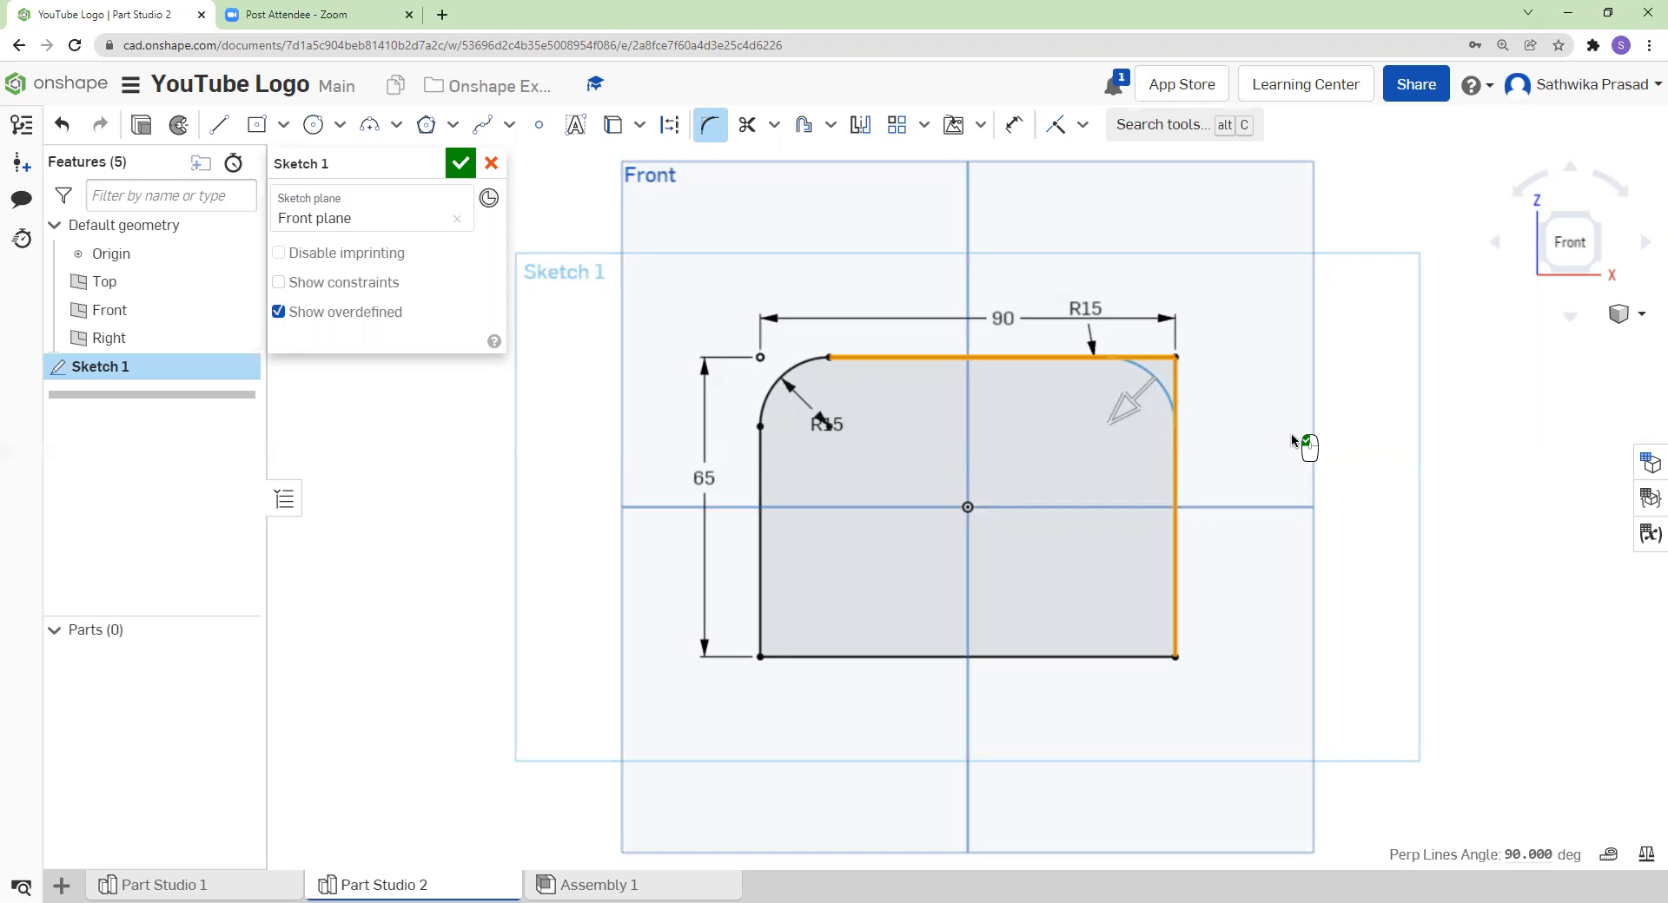
- Check the reference logo in Part Studio 1, fillet the rectangle's two lower corners with a 15 mm radius, and finish the sketch
left_click(217, 881)
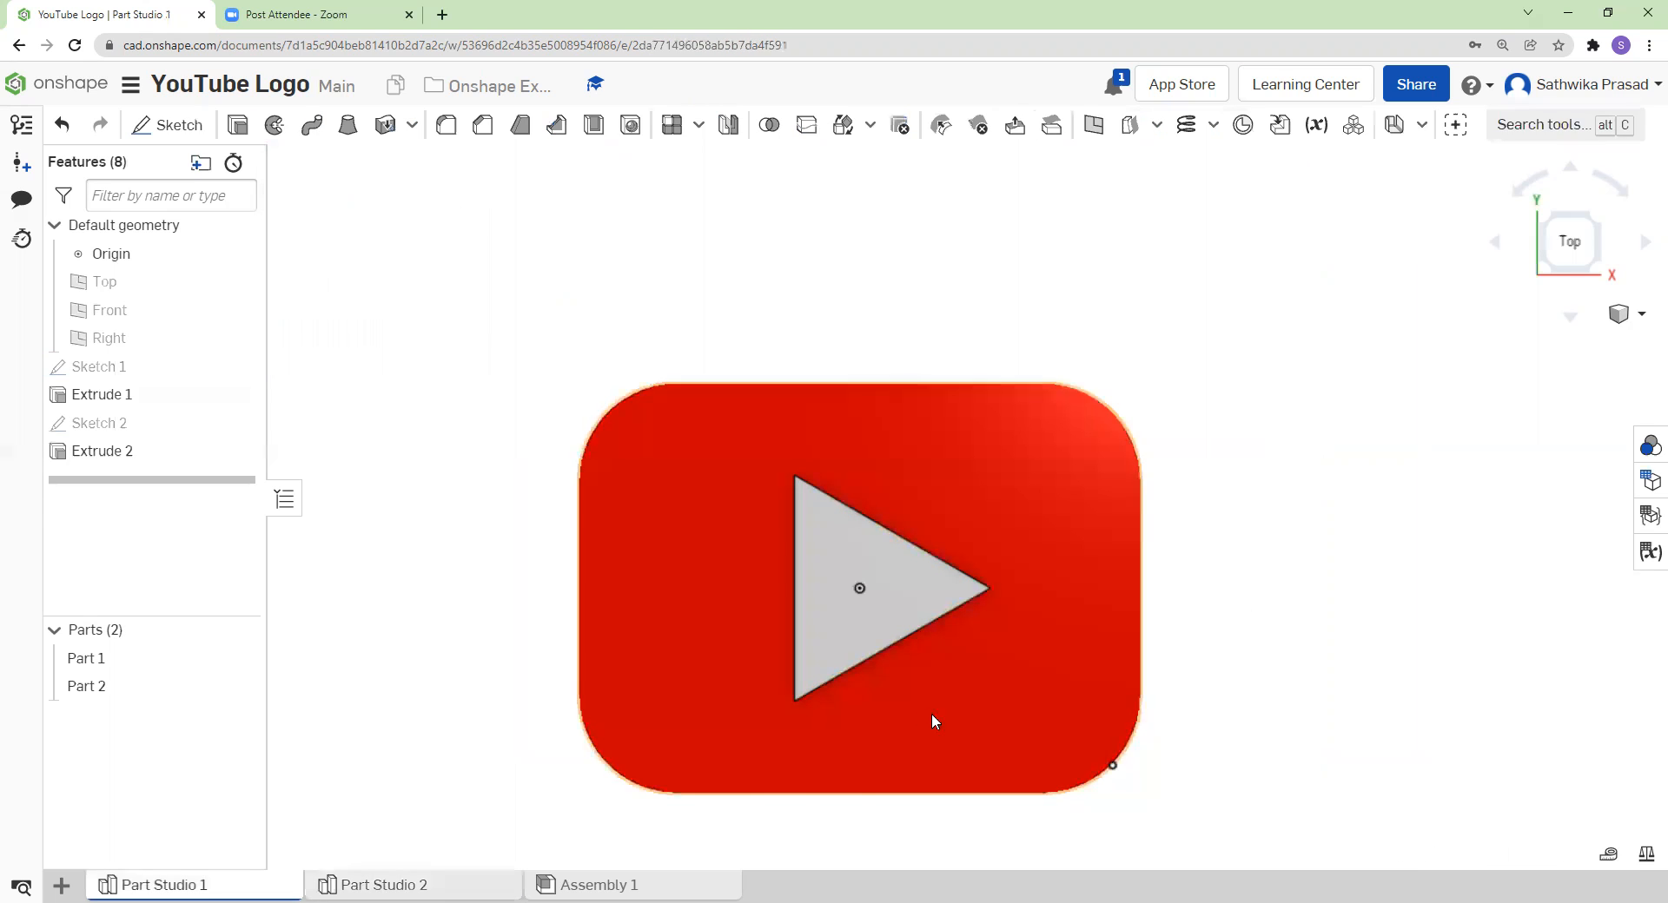
left_click(415, 884)
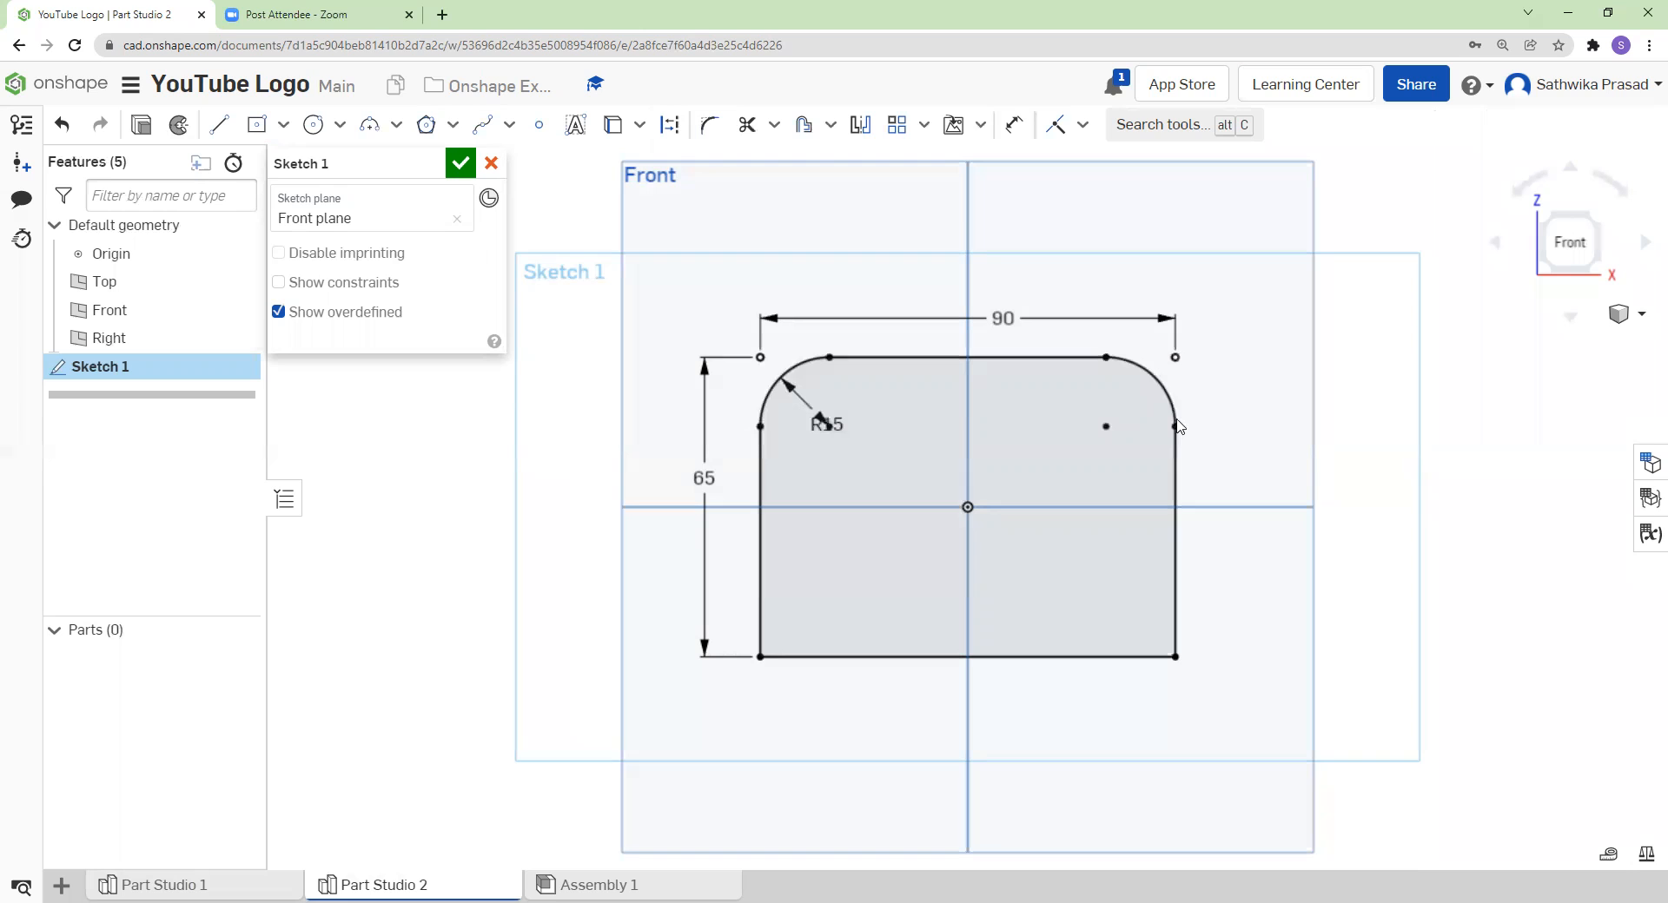
left_click(708, 125)
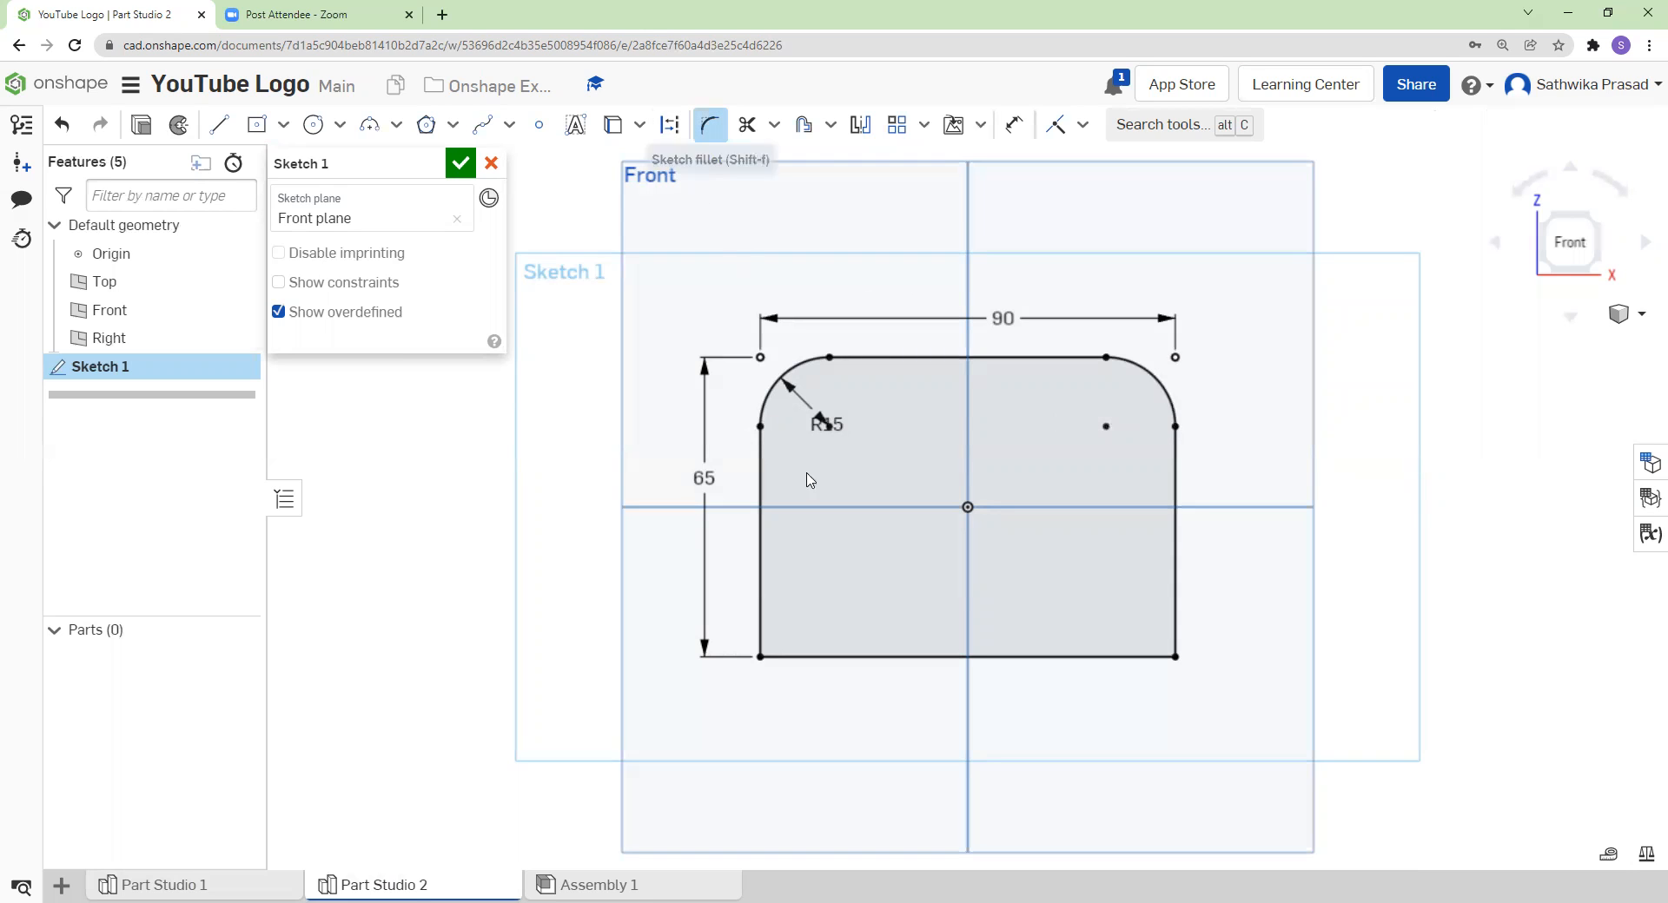
left_click(760, 642)
left_click(808, 656)
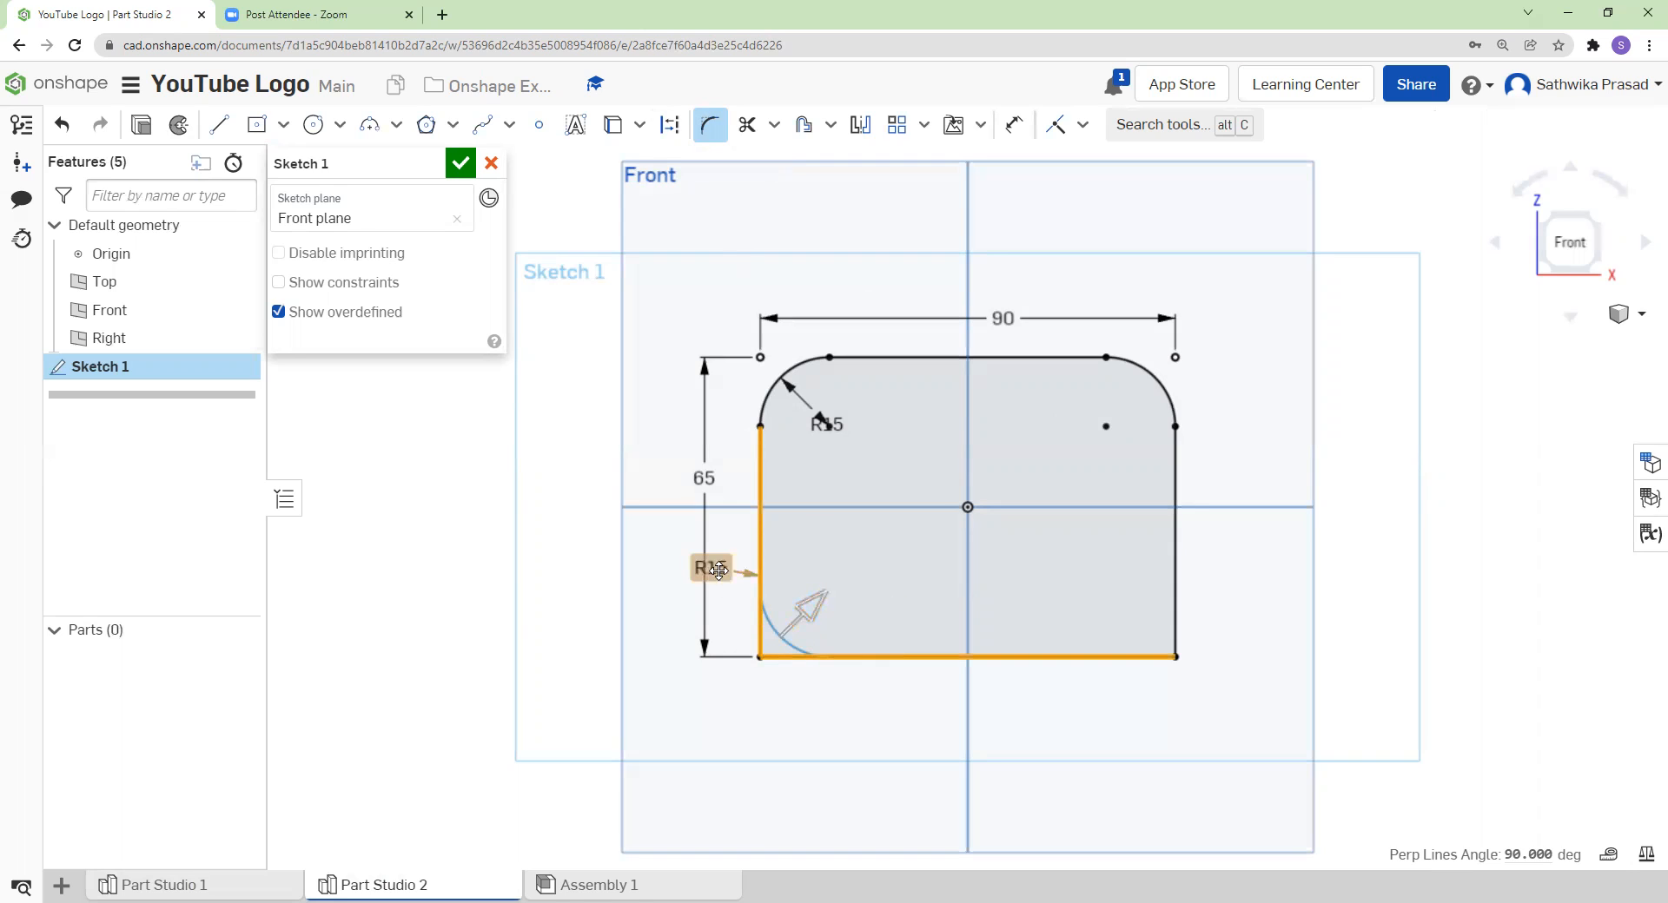
left_click(757, 535)
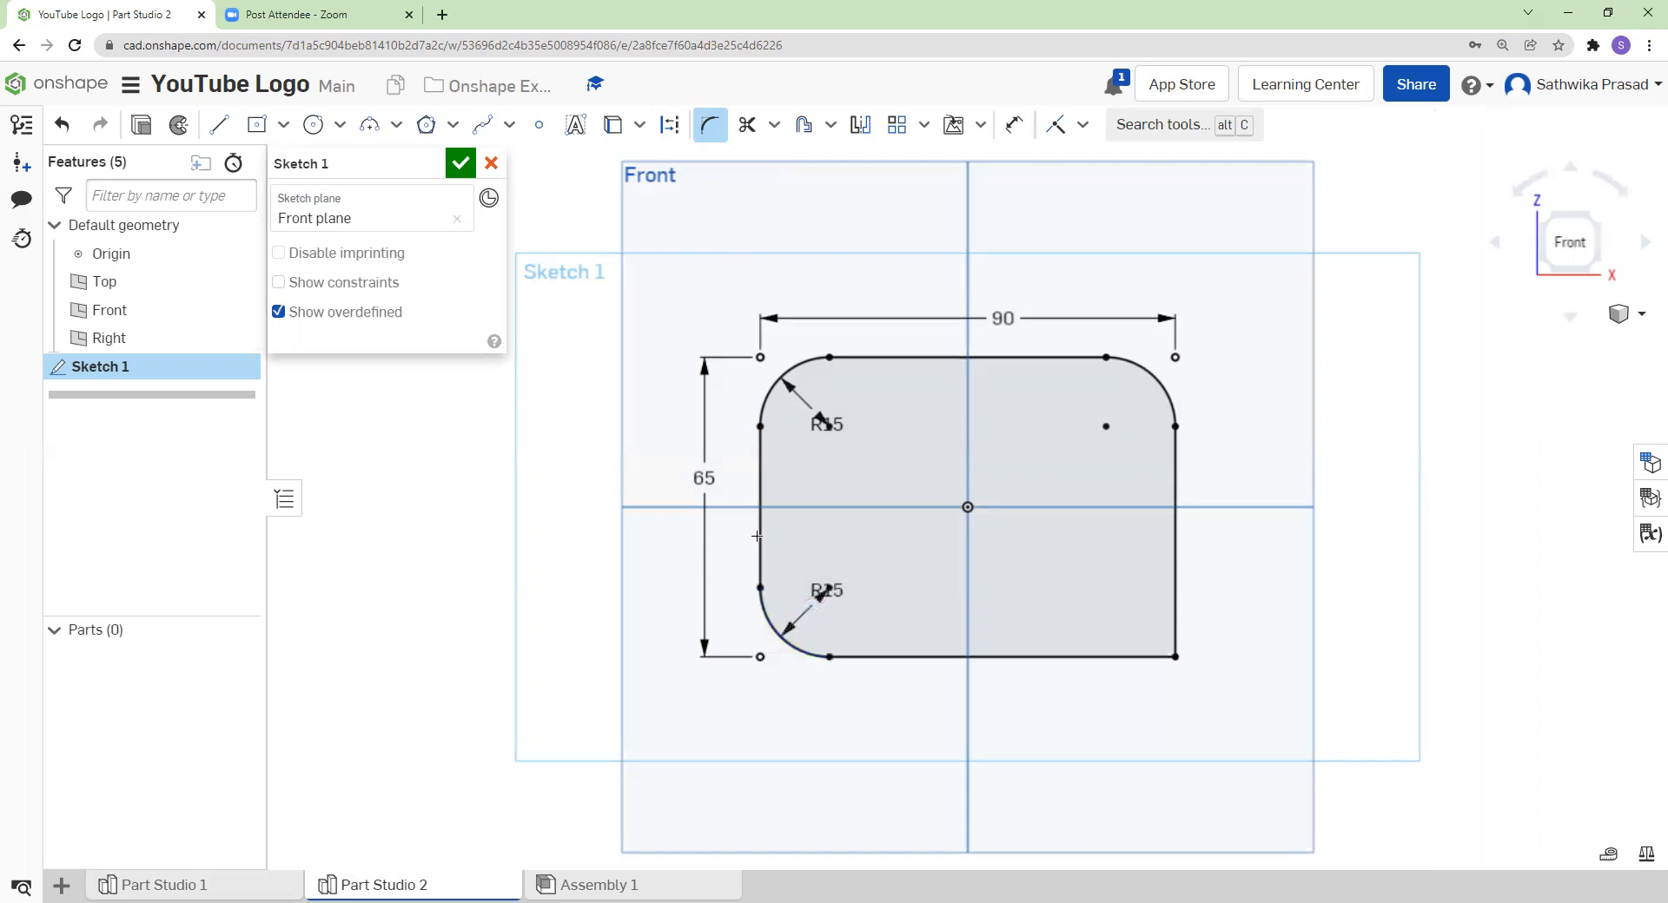
key("Return")
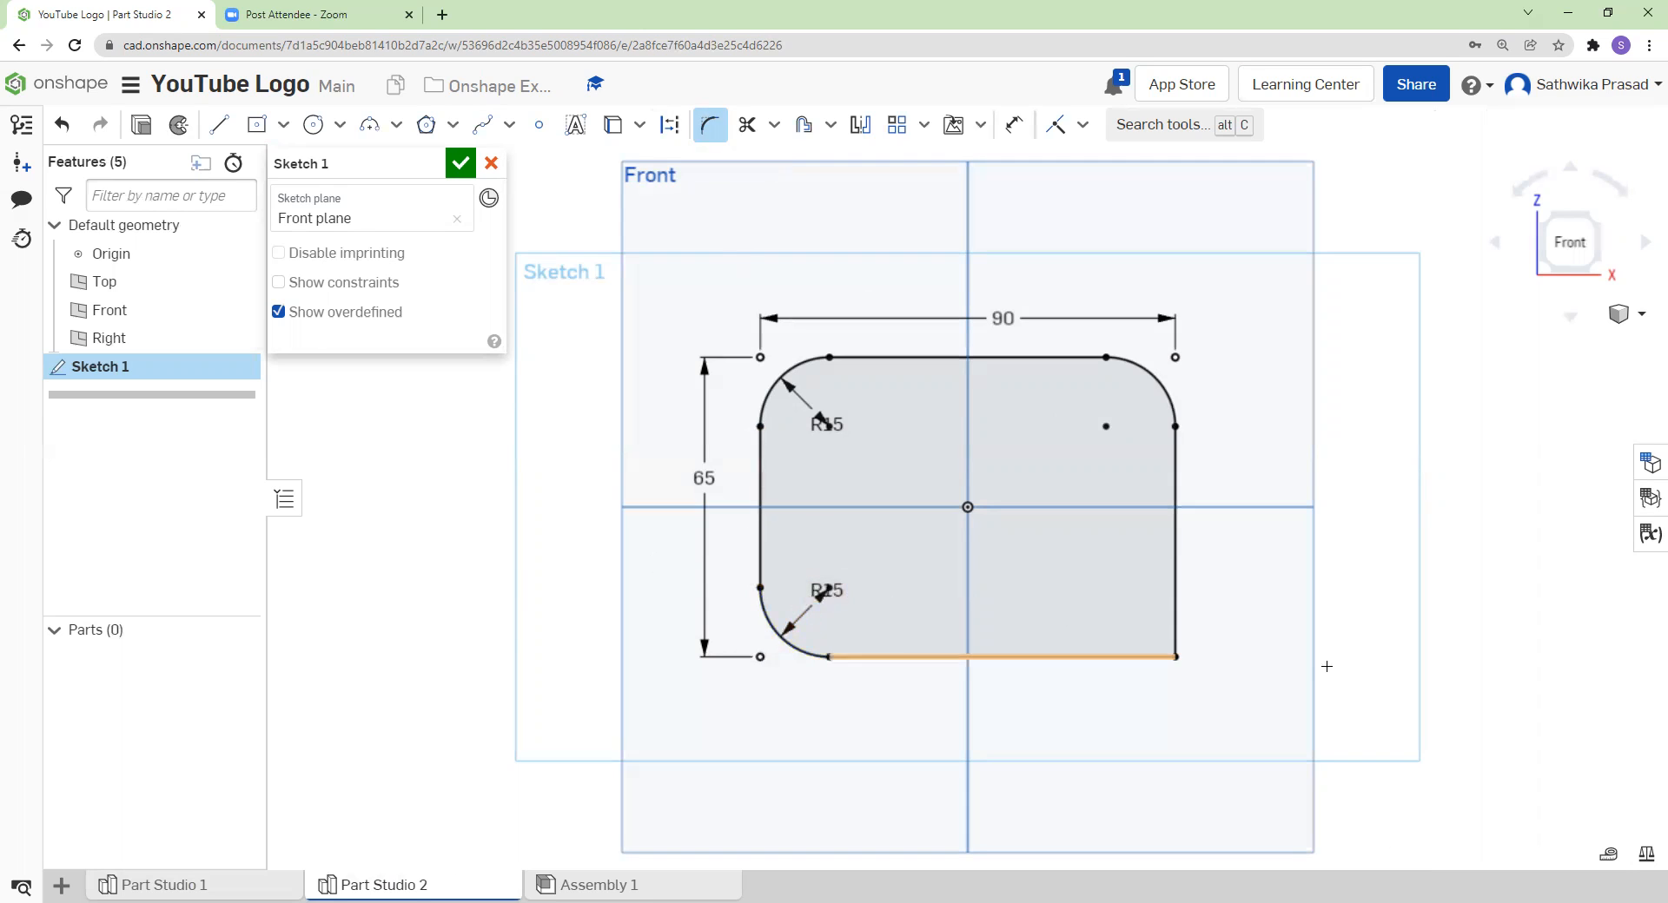
left_click(1155, 657)
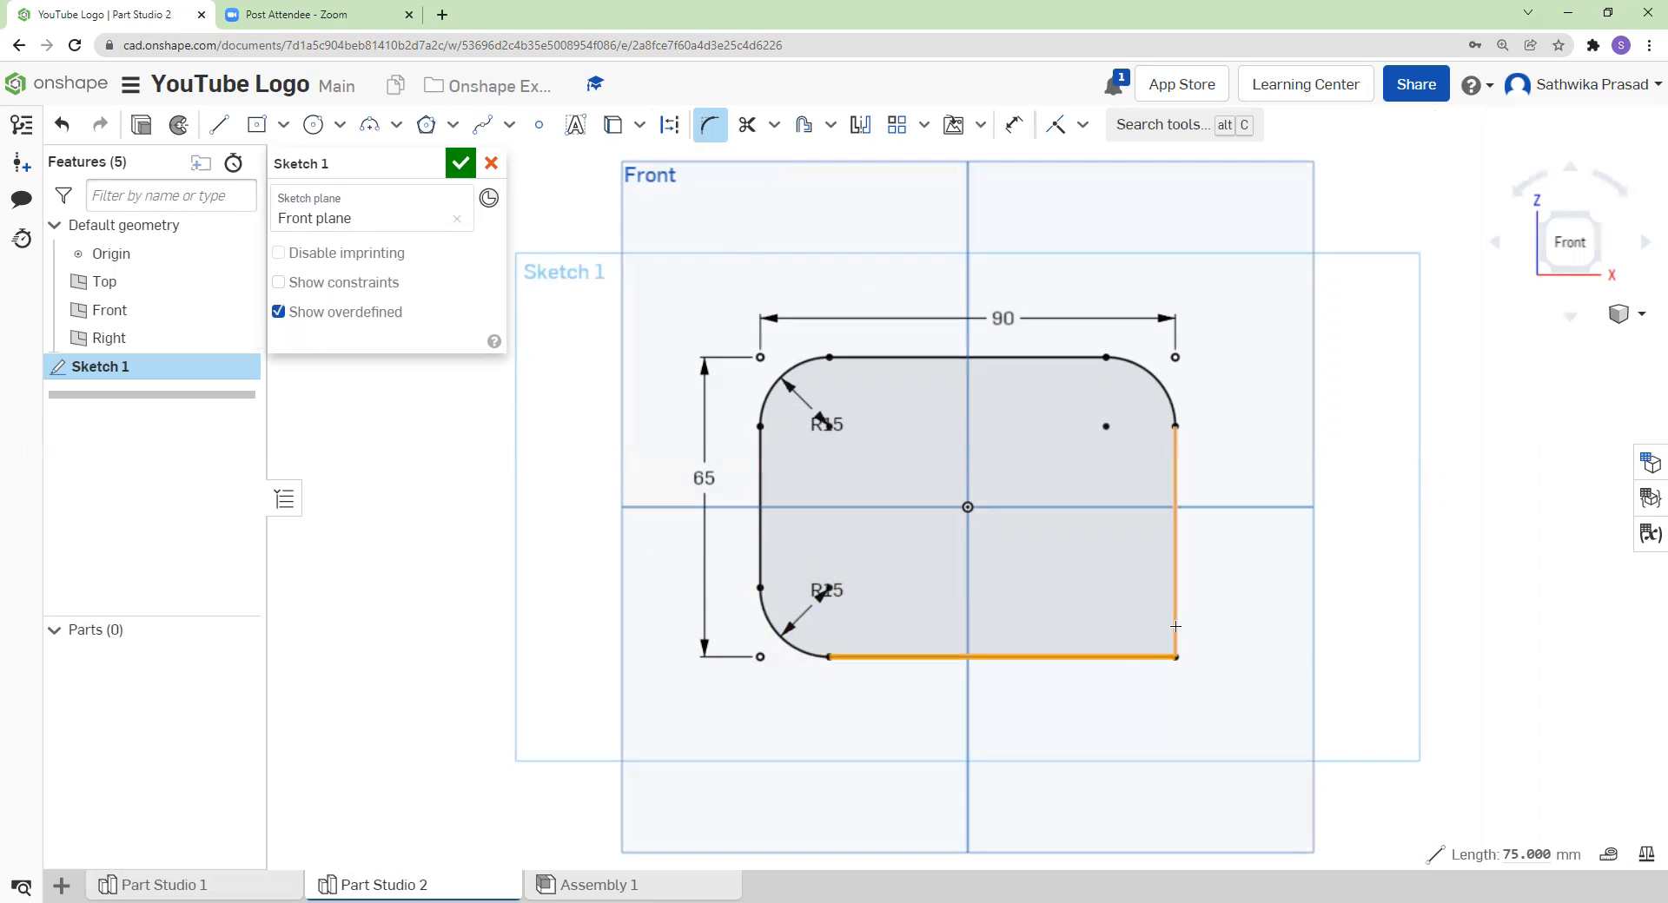
left_click(1175, 626)
left_click(1223, 576)
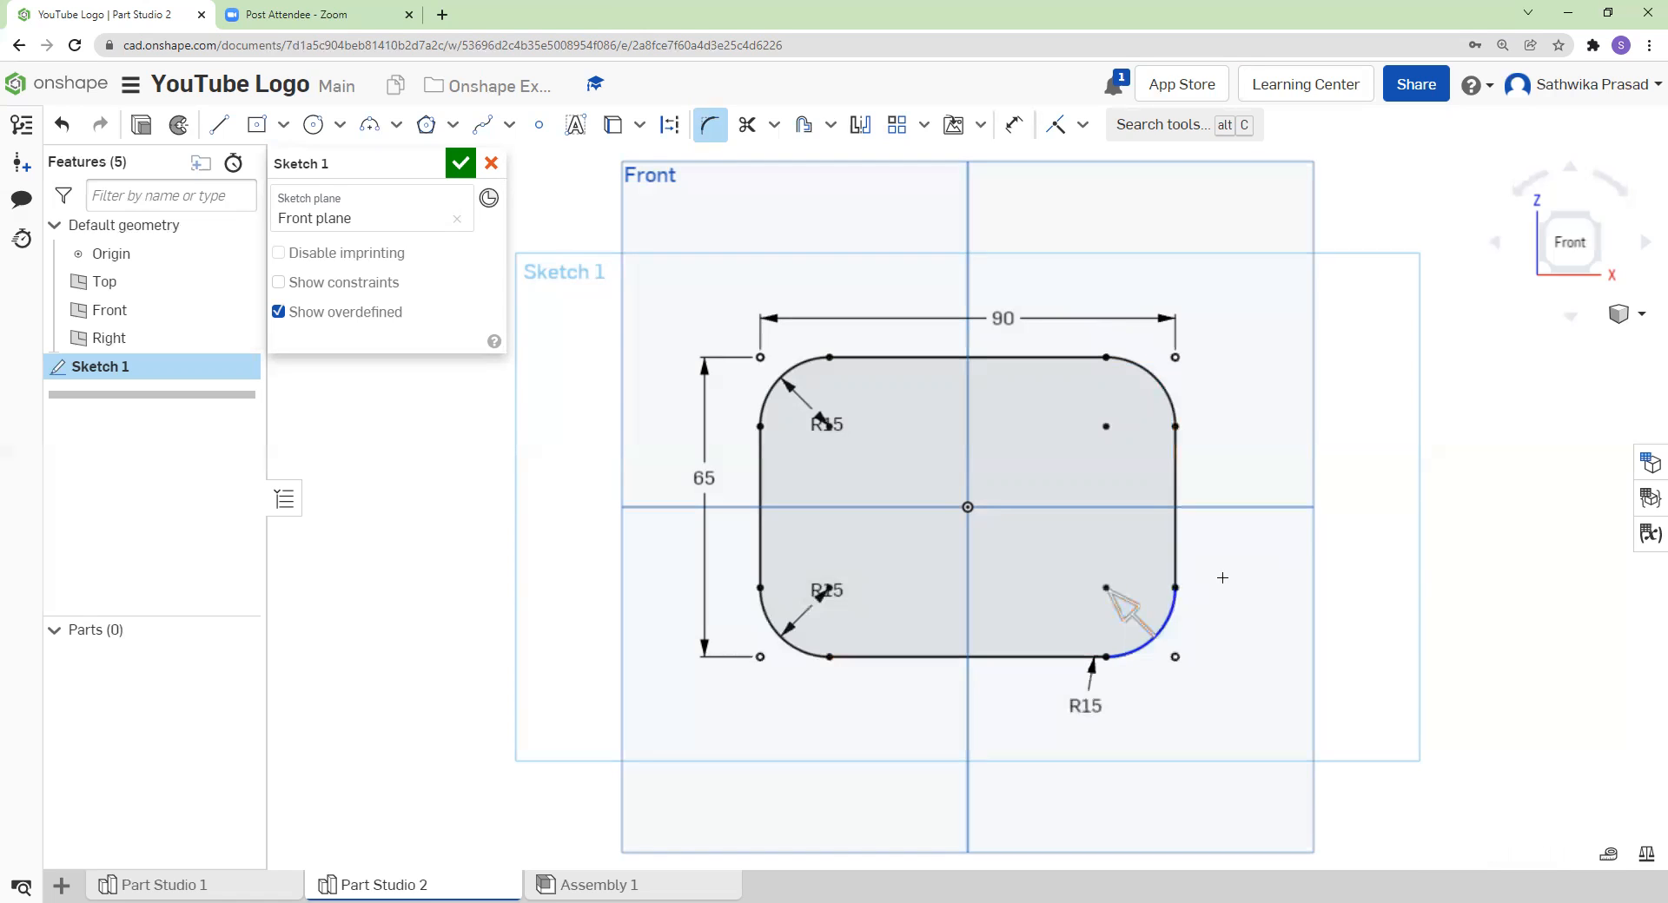
left_click(460, 169)
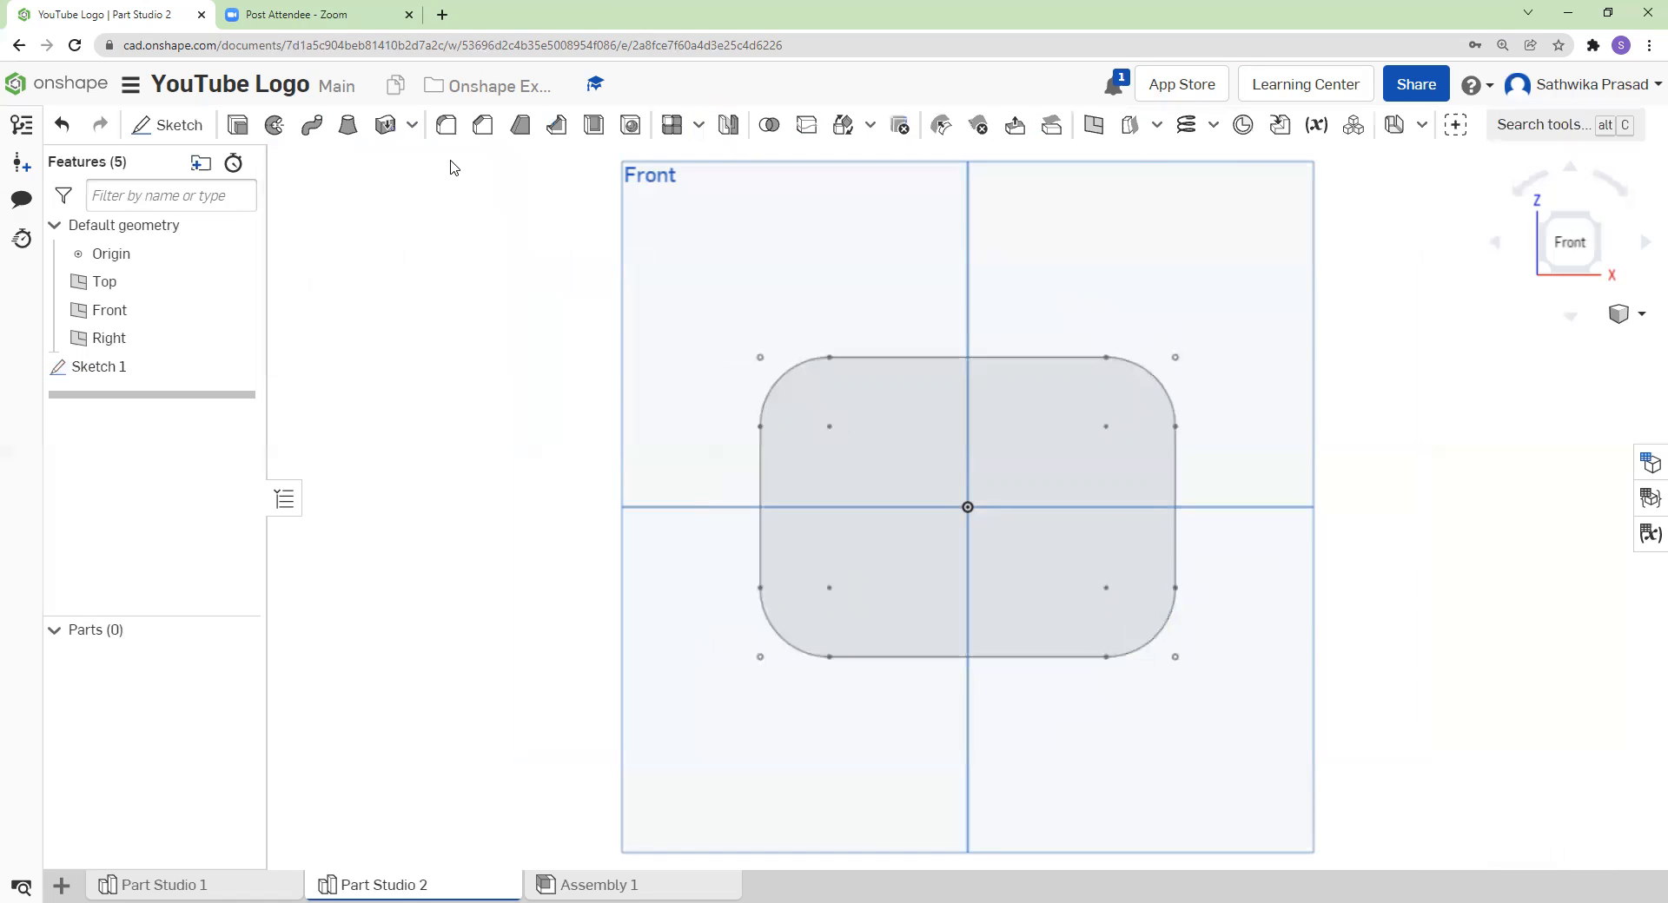
left_click(1018, 466)
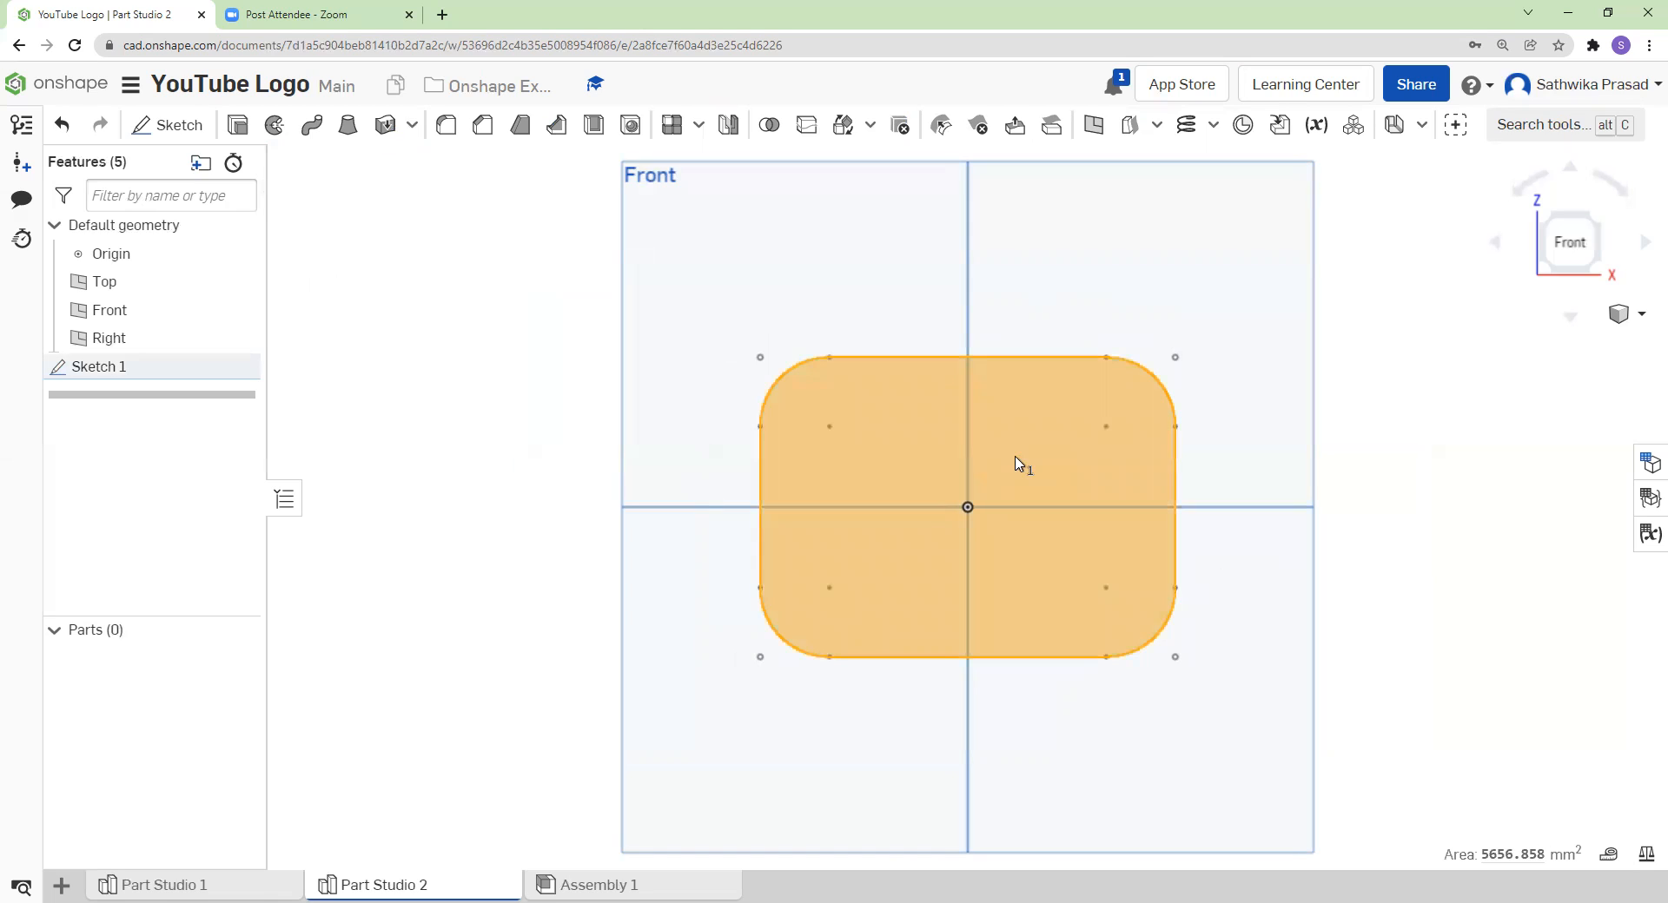
left_click(1303, 480)
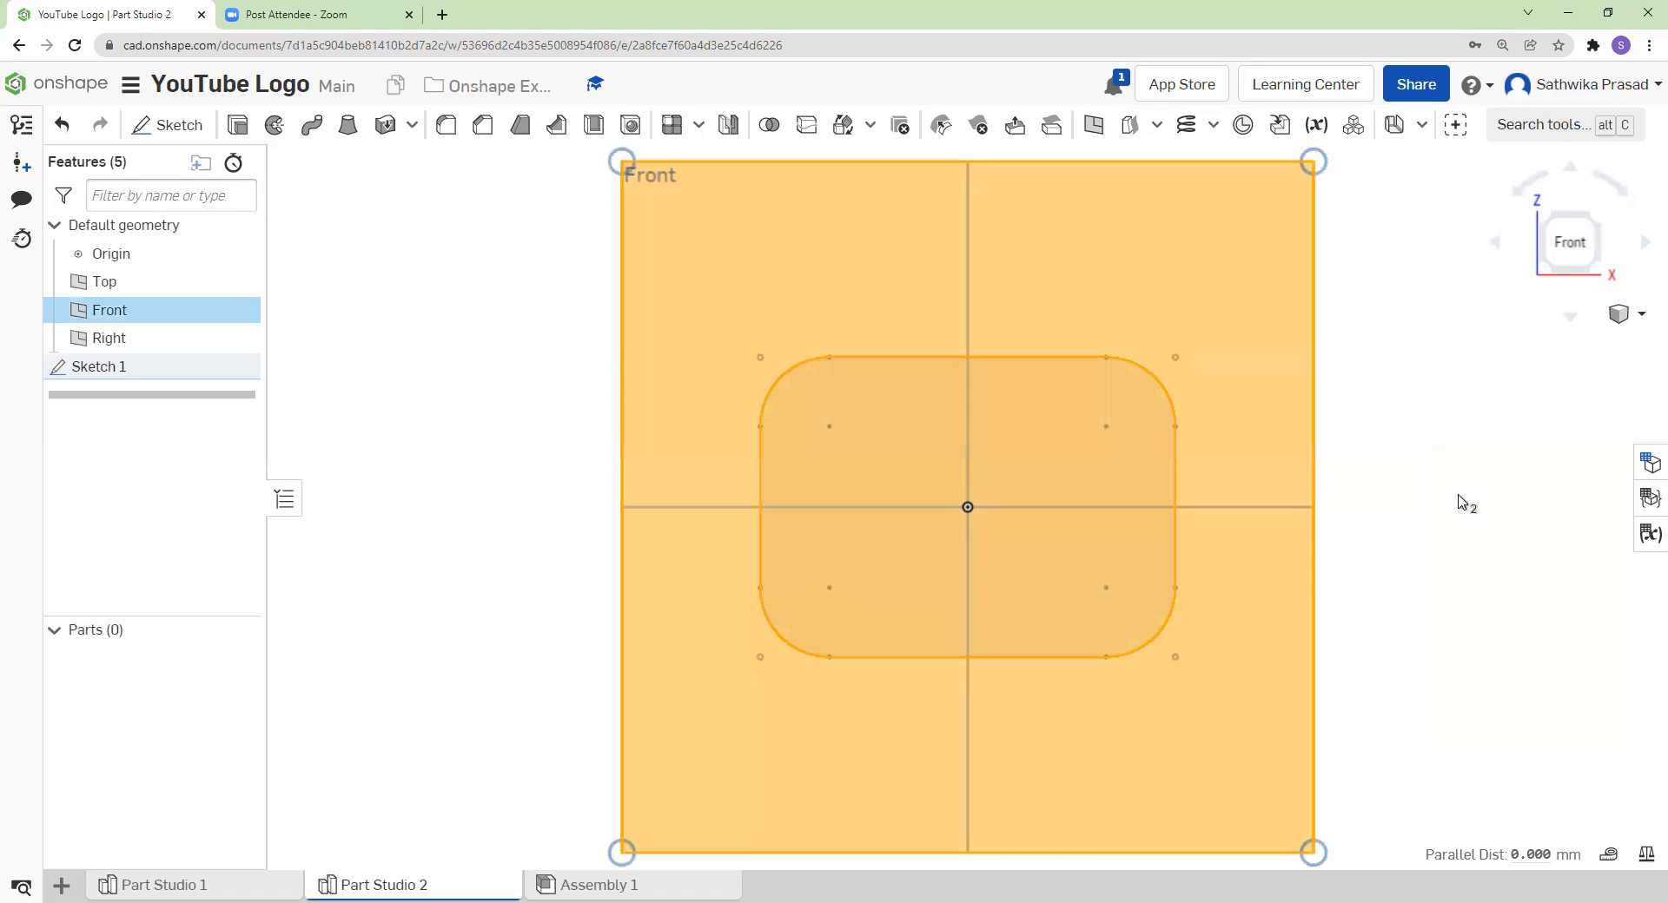
left_click(1459, 502)
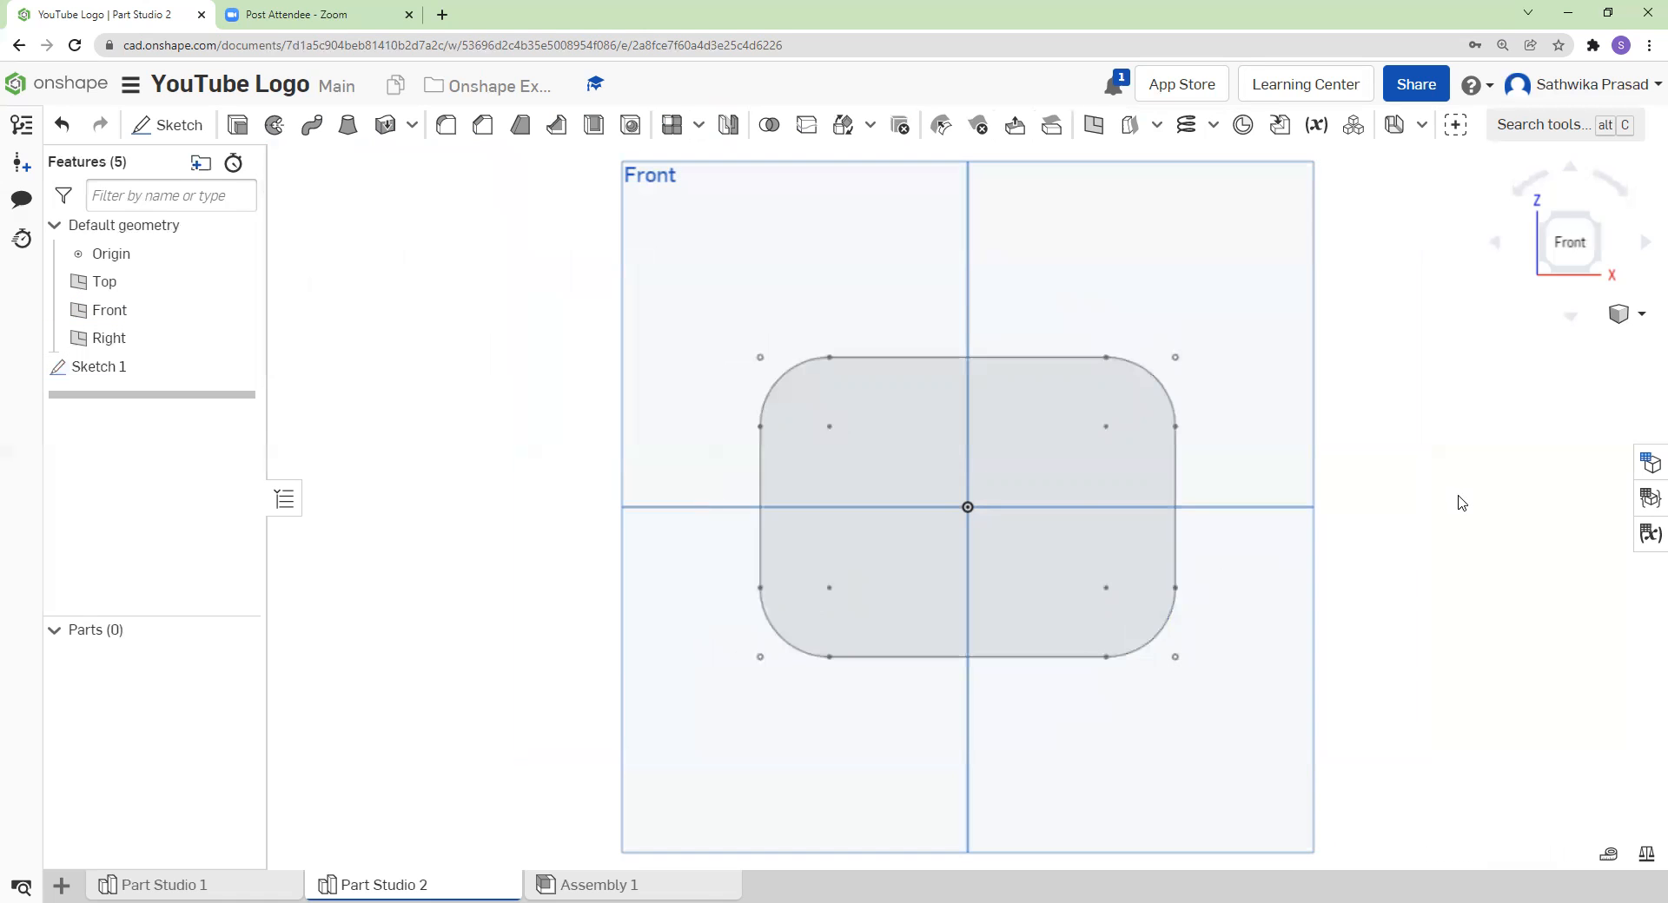
- Reopen Sketch 1 in Part Studio 2 for editing
right_click(163, 376)
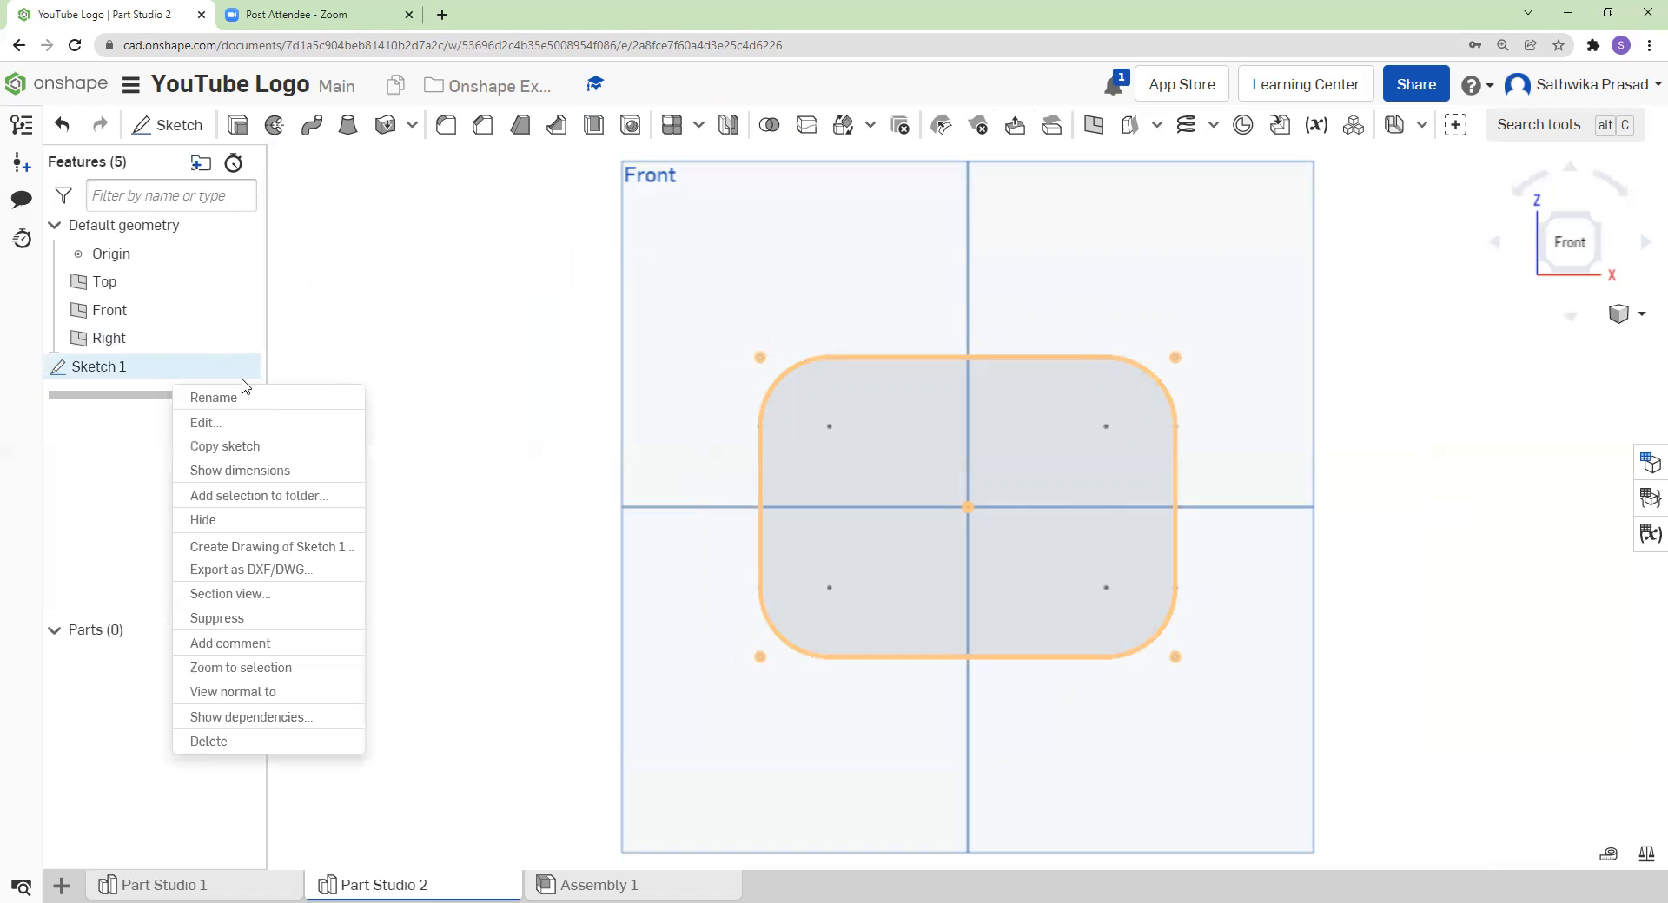
left_click(278, 432)
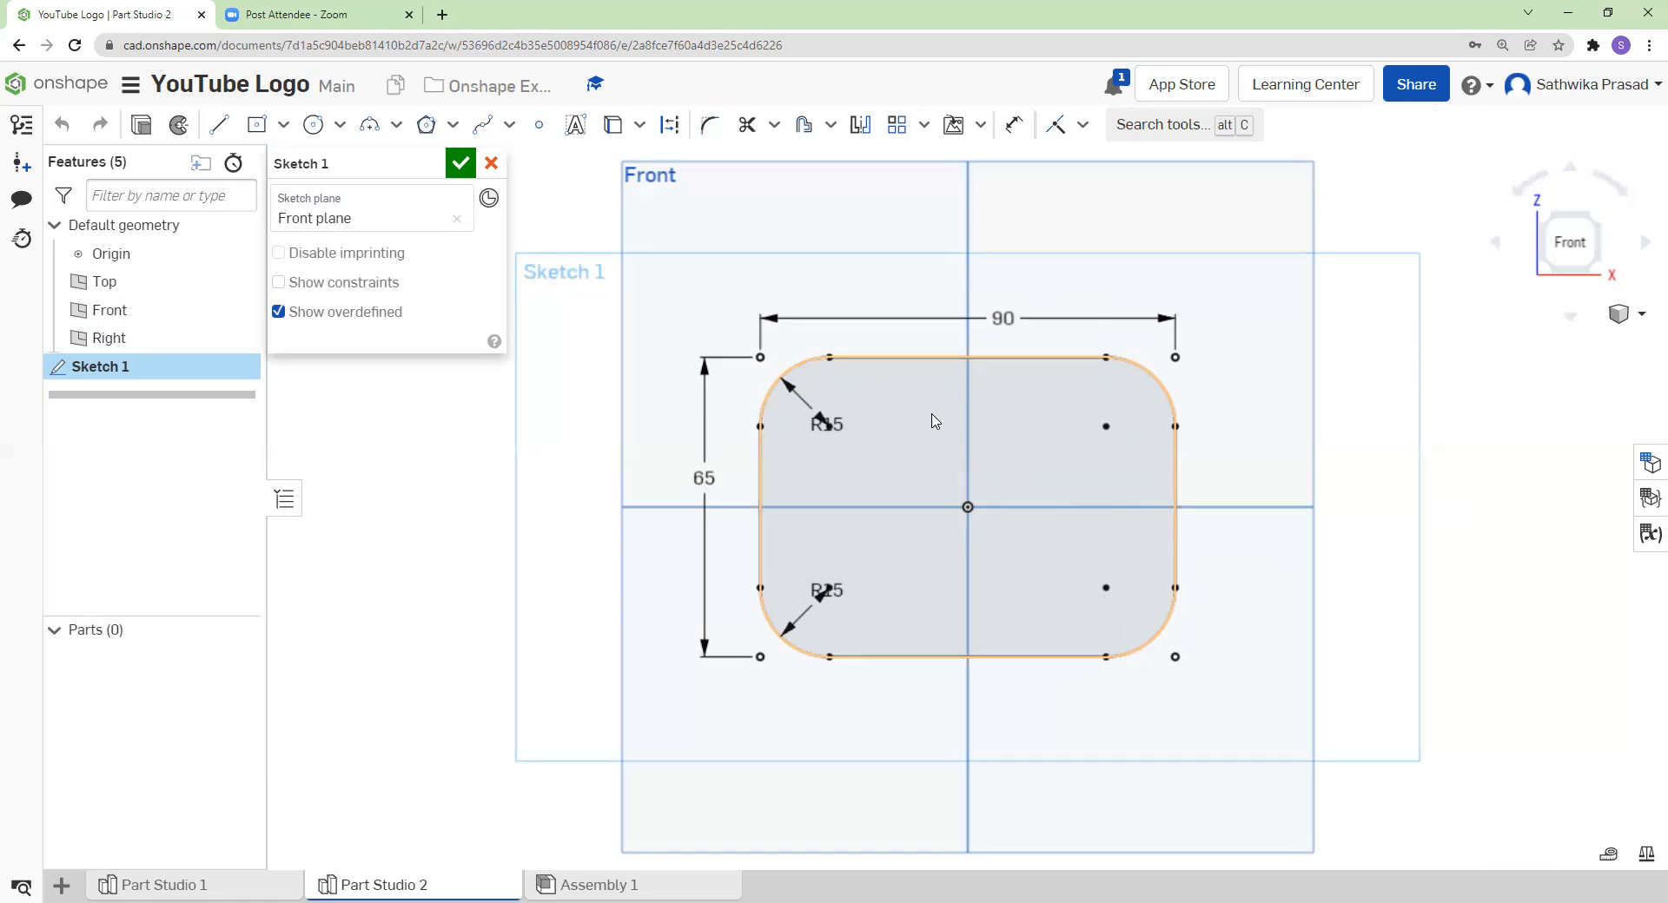
left_click(703, 478)
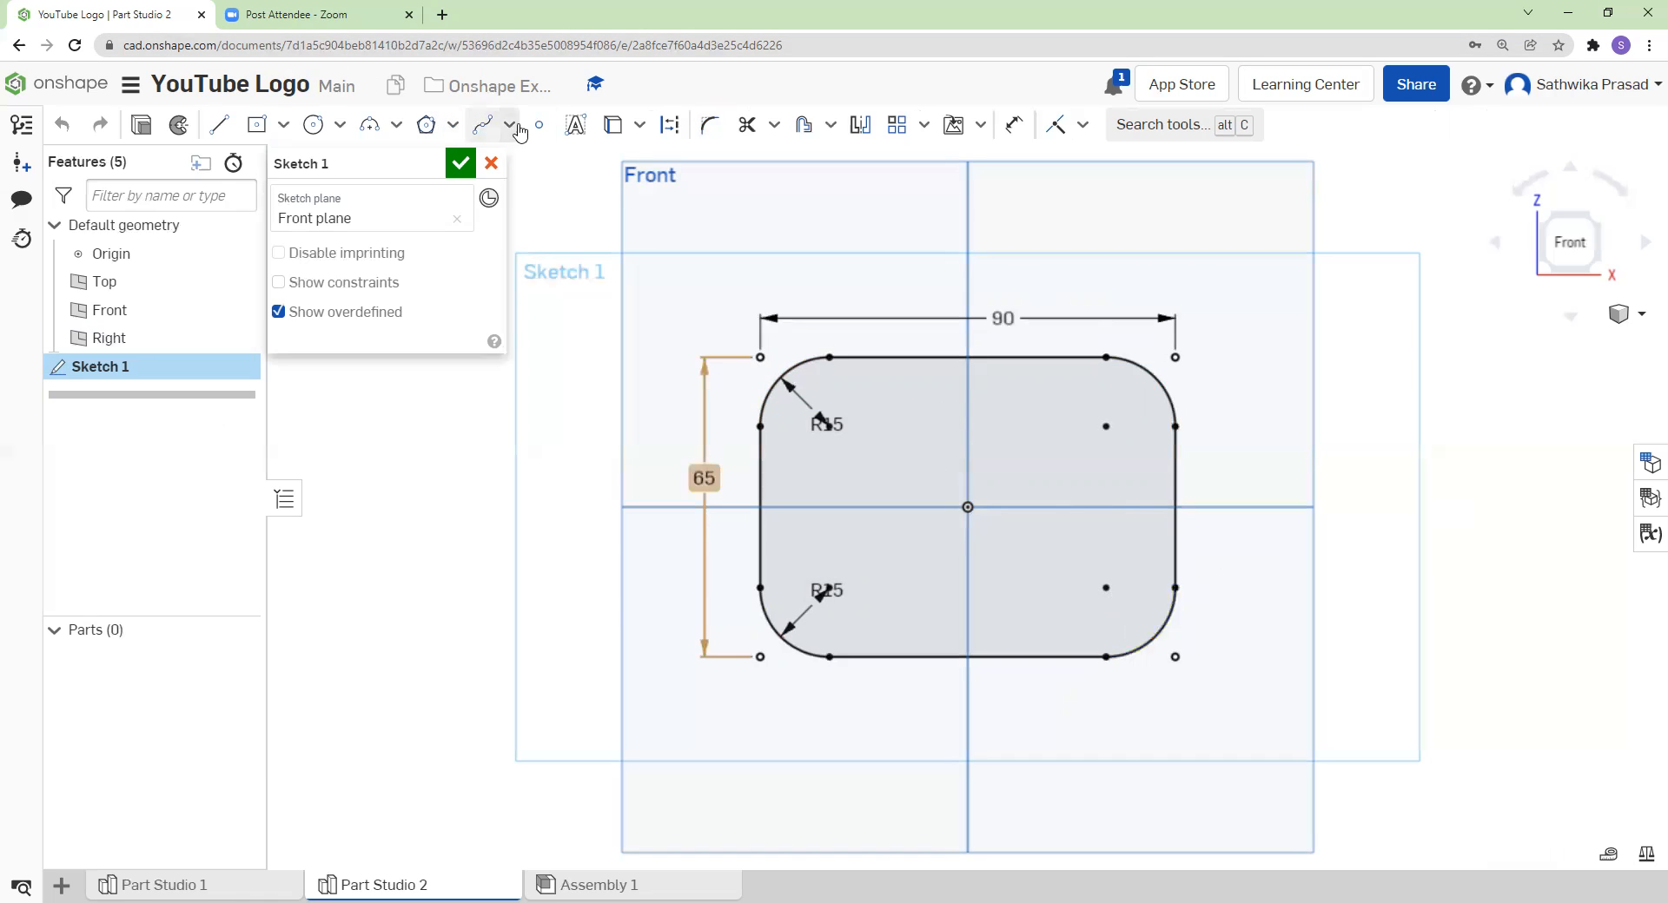
- Draw a downward-pointing, three-sided polygon centred on the origin inside the rounded rectangle
left_click(427, 126)
left_click(970, 507)
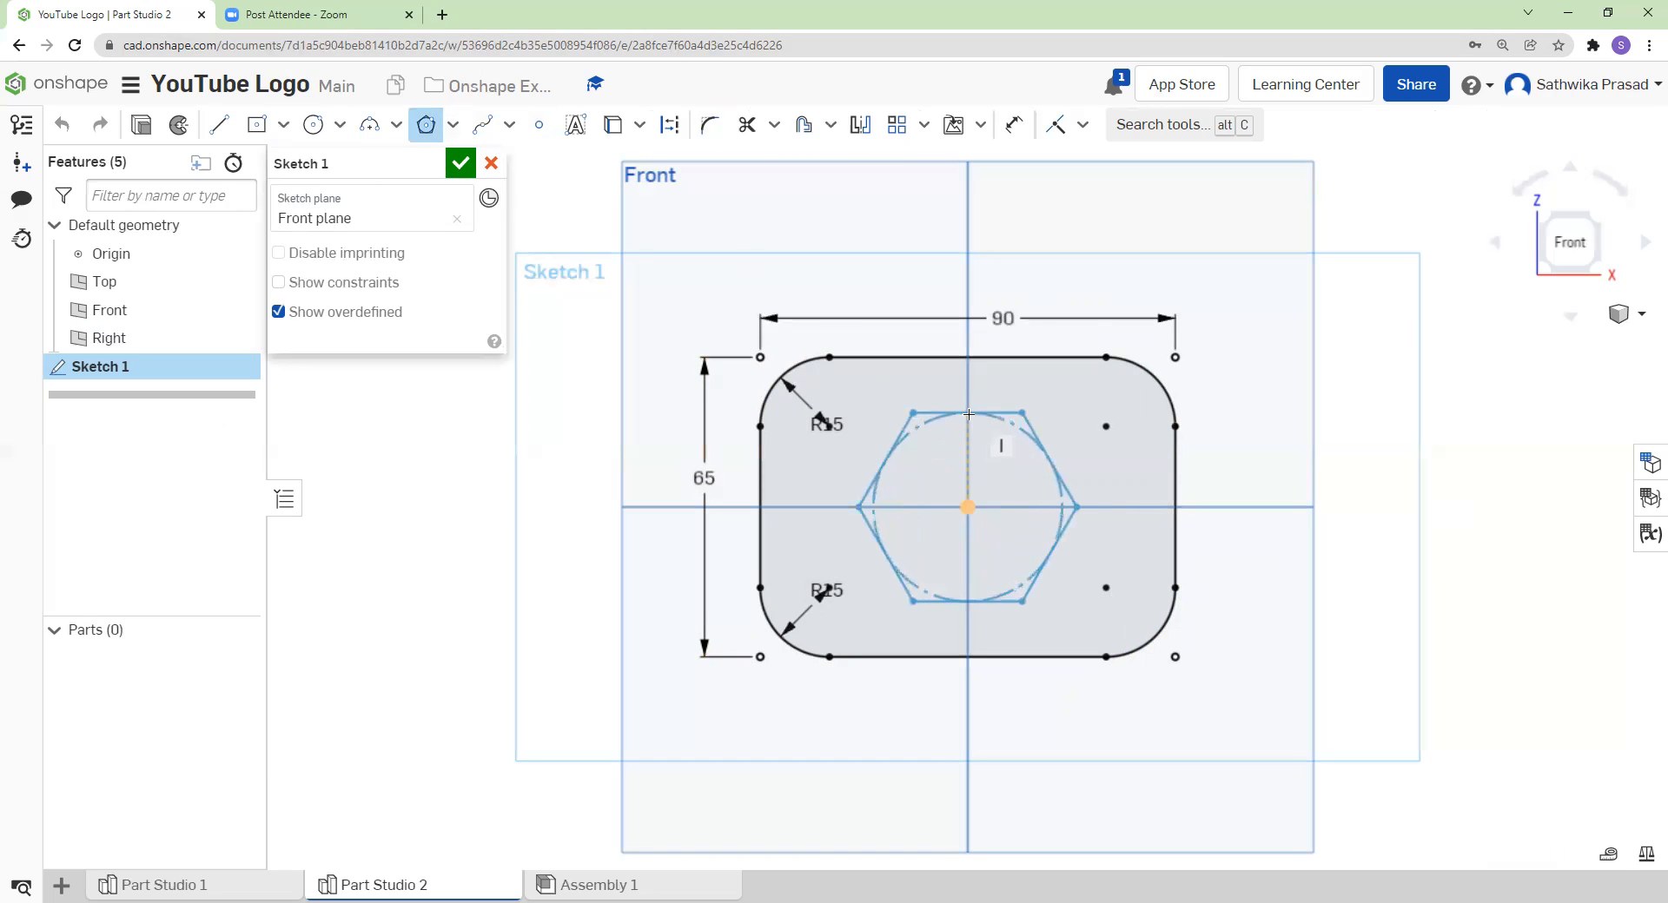
left_click(963, 416)
type("3")
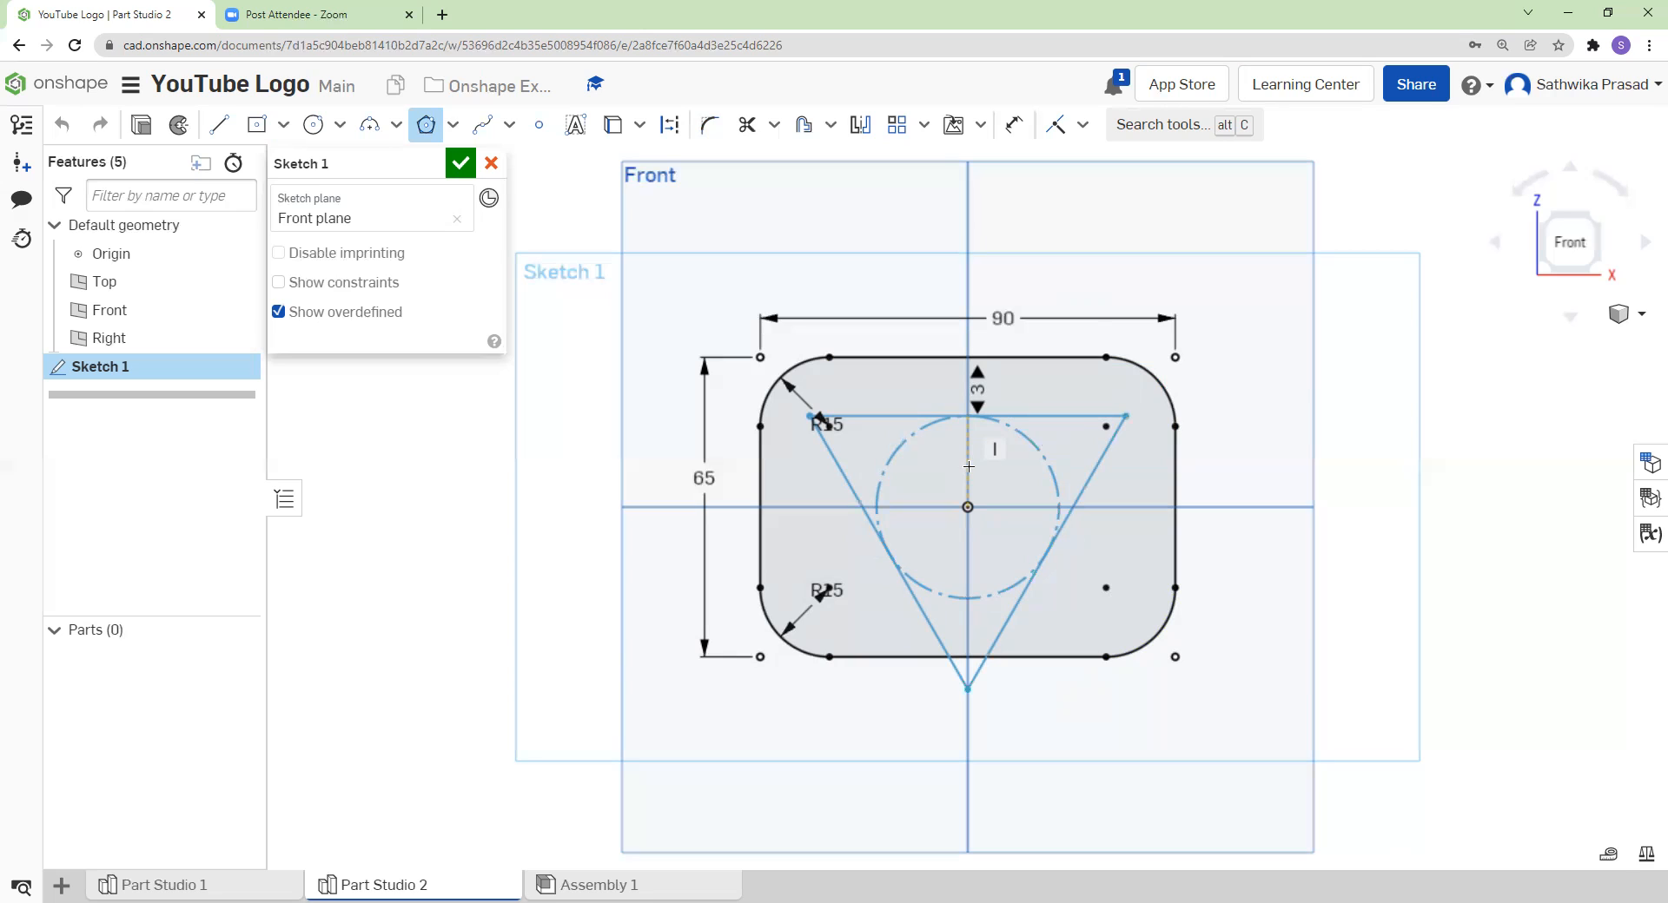
left_click(969, 466)
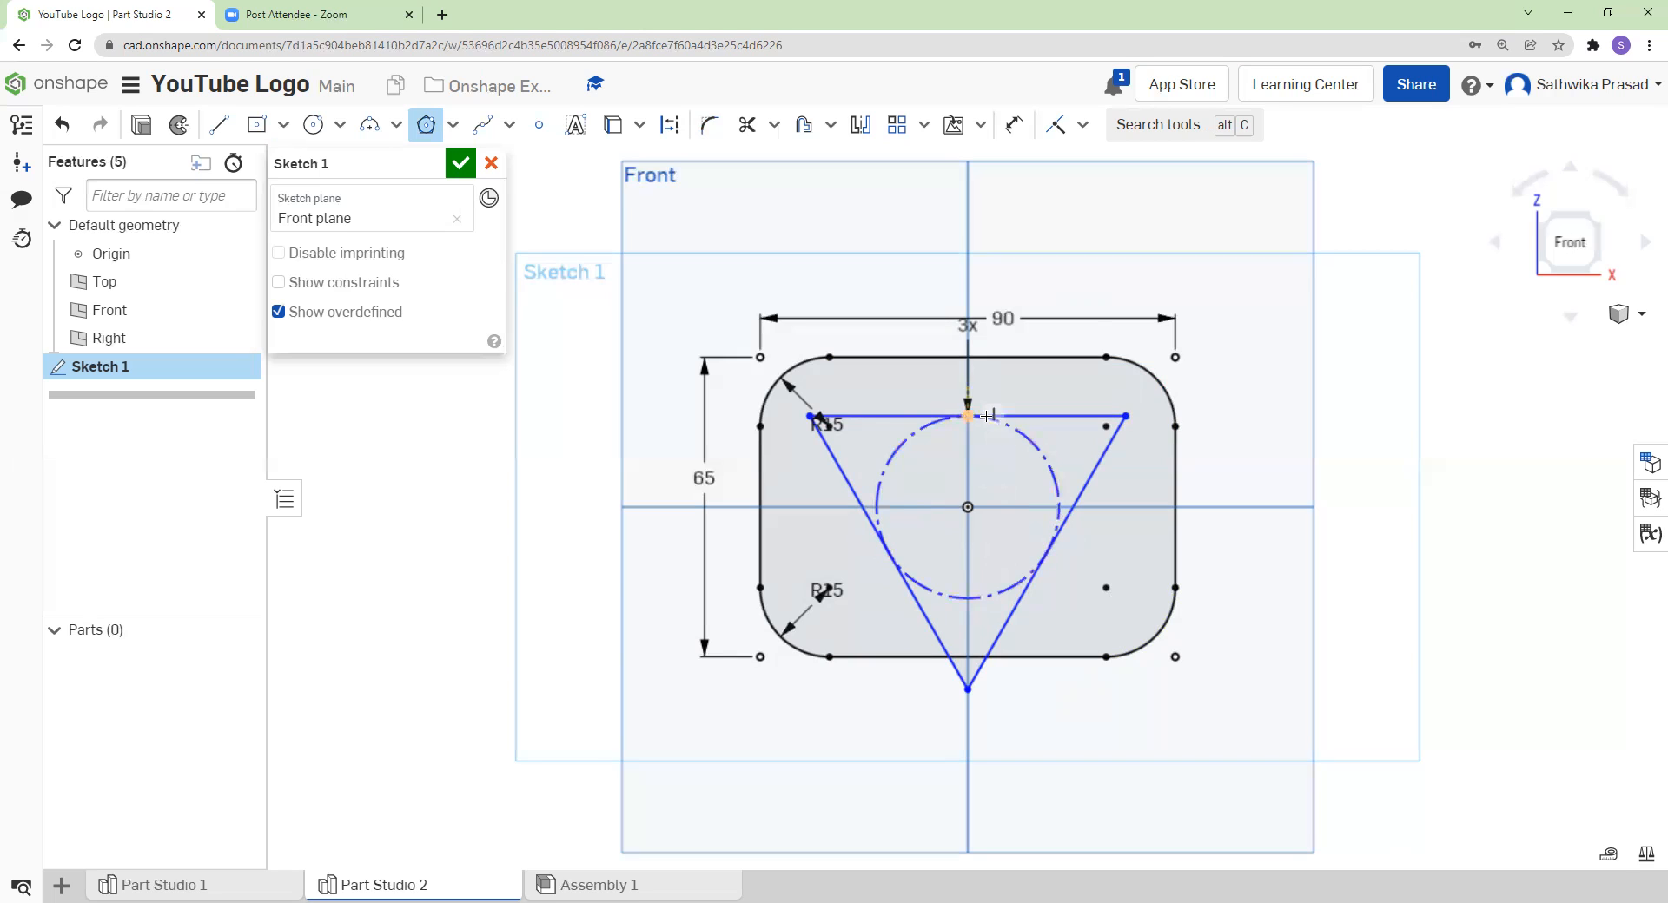
- Draw a smaller three-sided polygon centred on the origin, with one corner pointing right like a play button
left_click(967, 508)
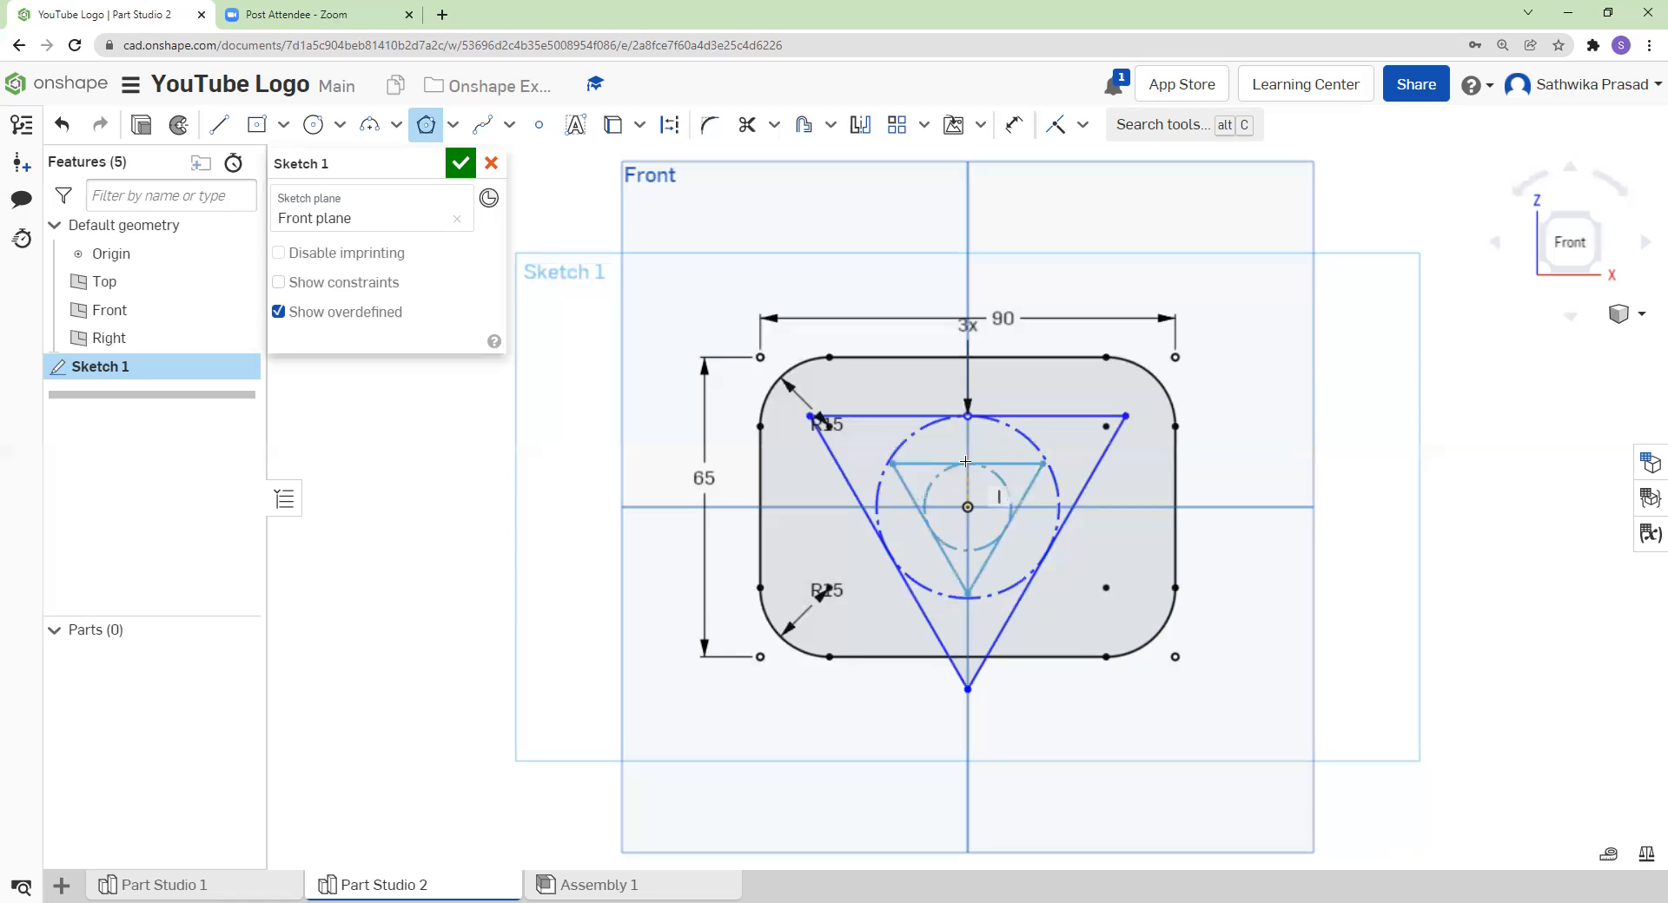
left_click(995, 552)
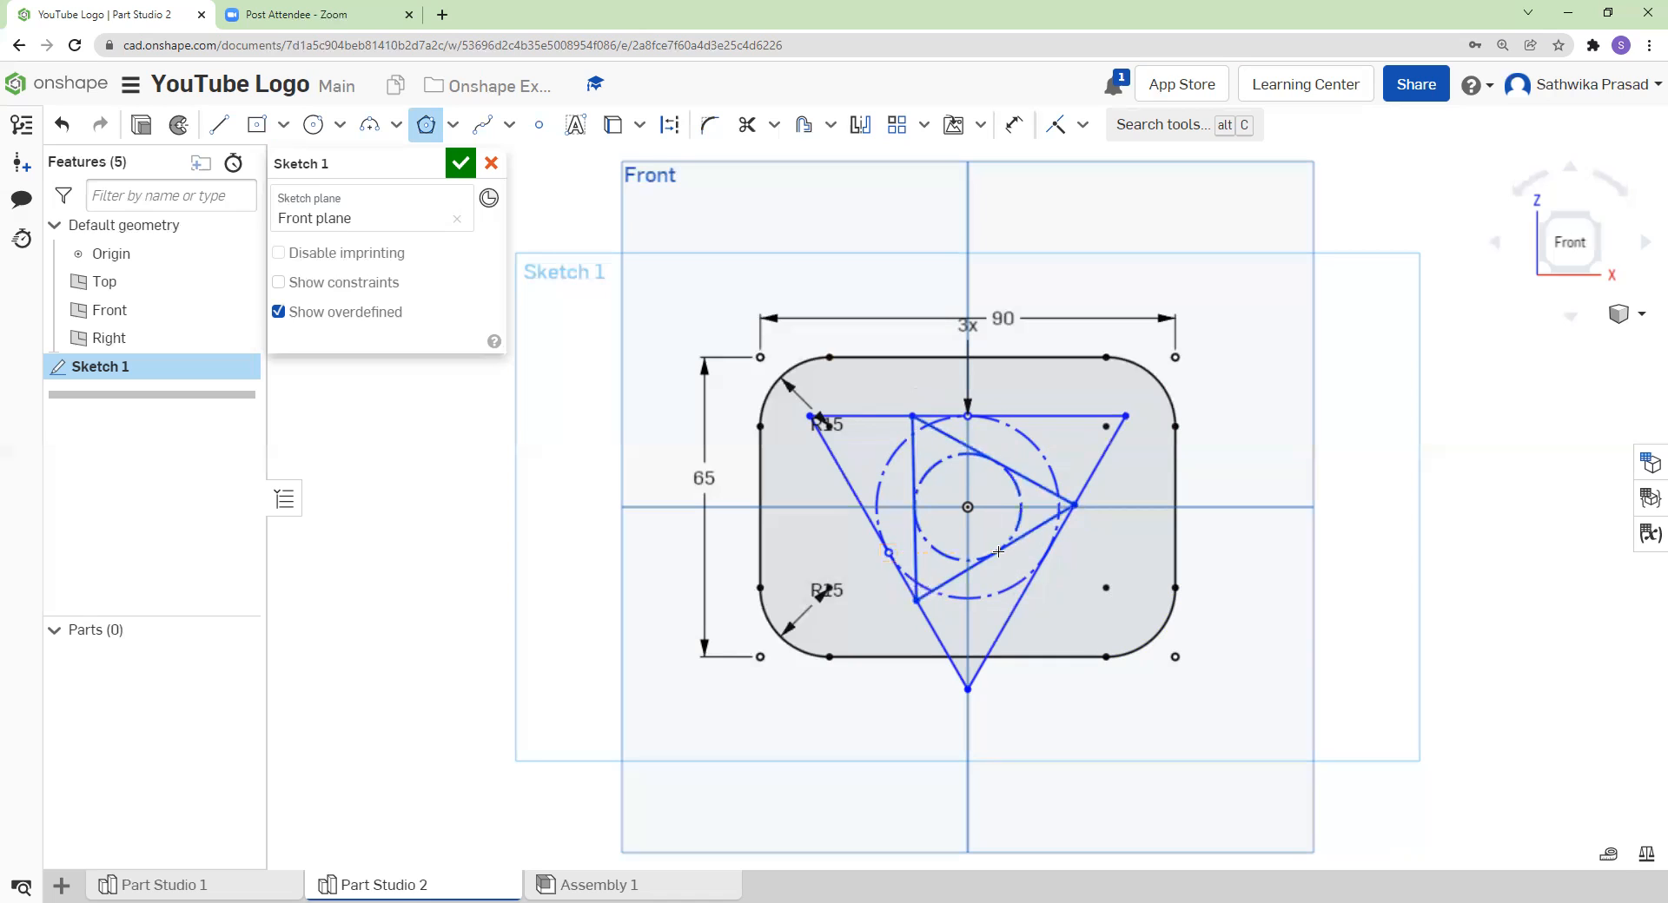
key("Escape")
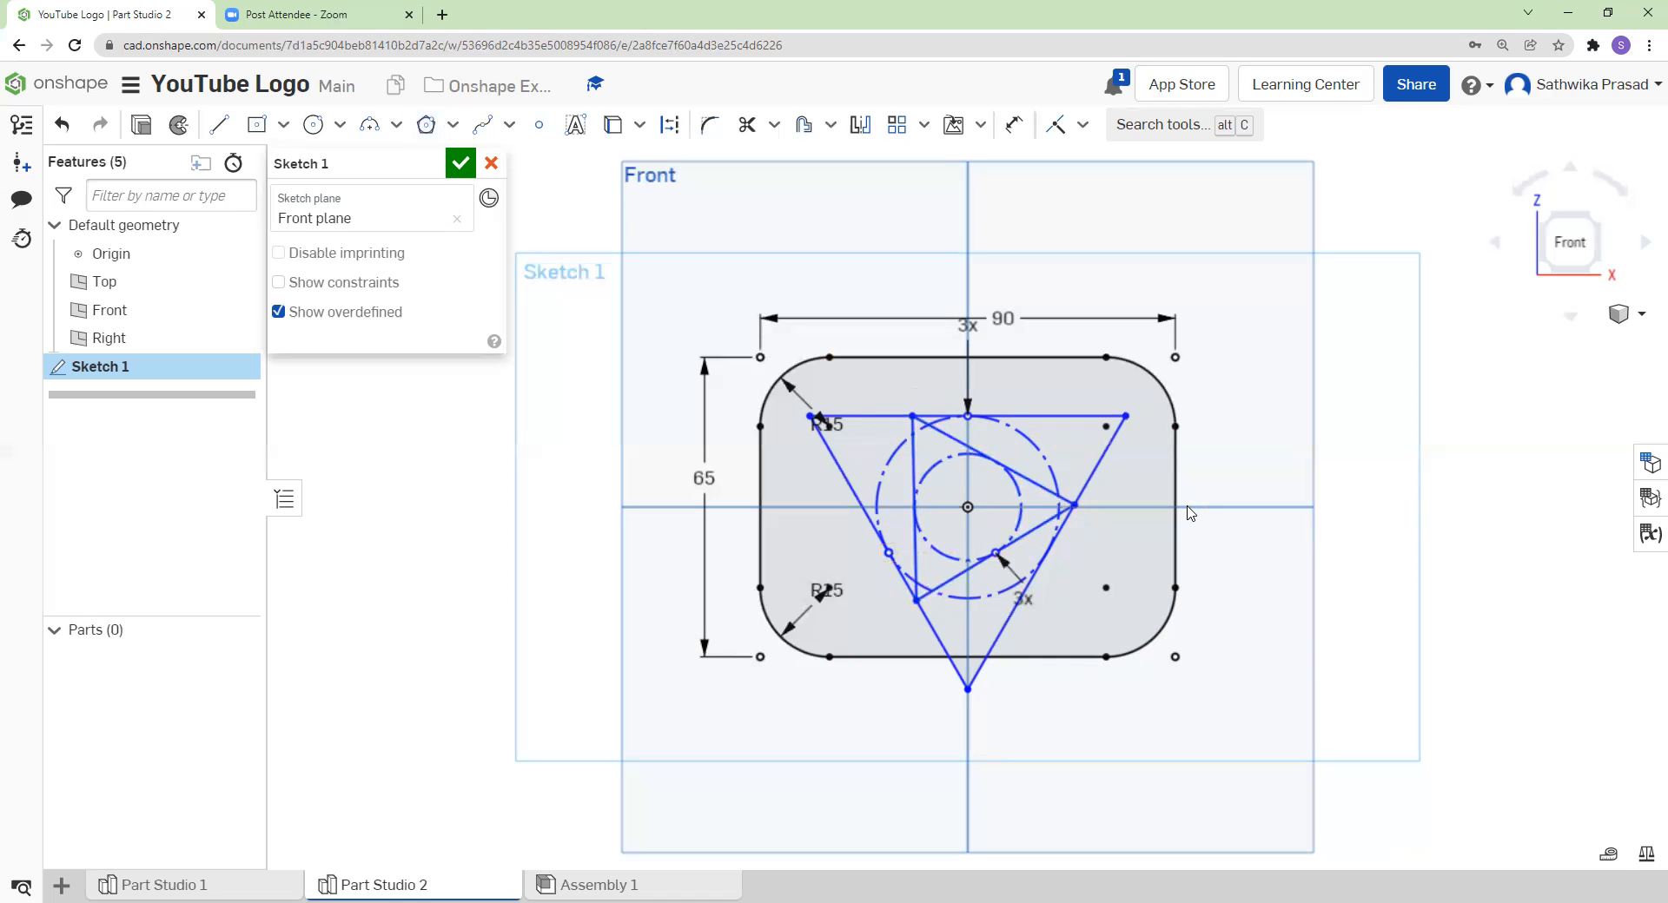
- Delete the three sides and the construction circle of the larger, downward-pointing triangle
left_click(1093, 476)
key("Delete")
left_click(1043, 419)
key("Delete")
left_click(845, 477)
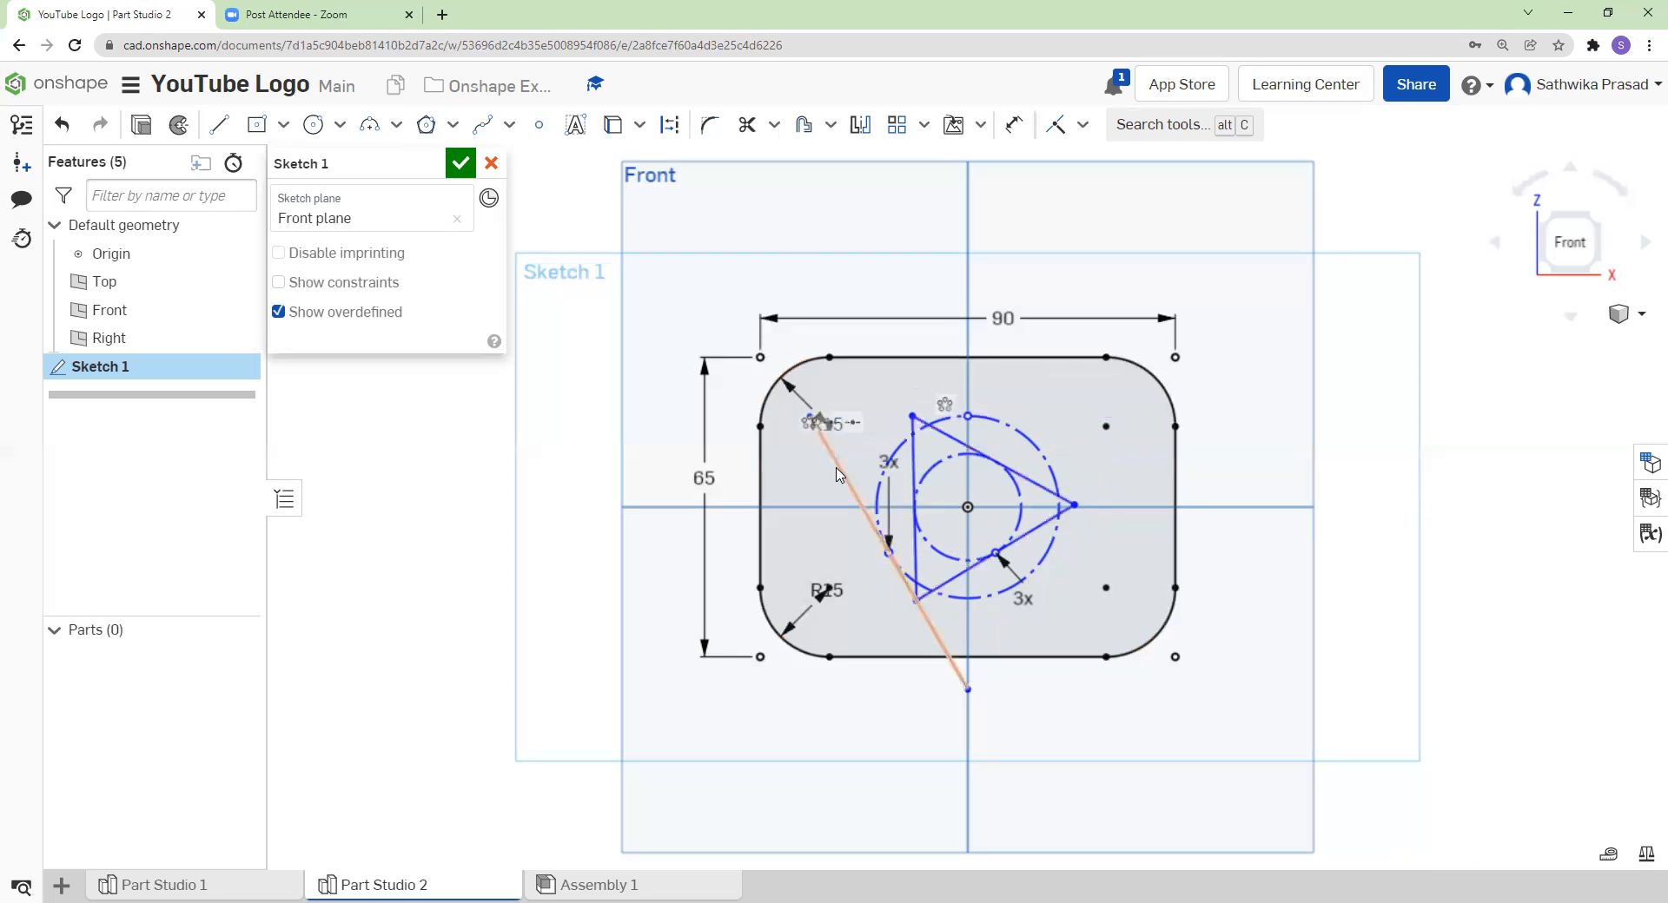
key("Delete")
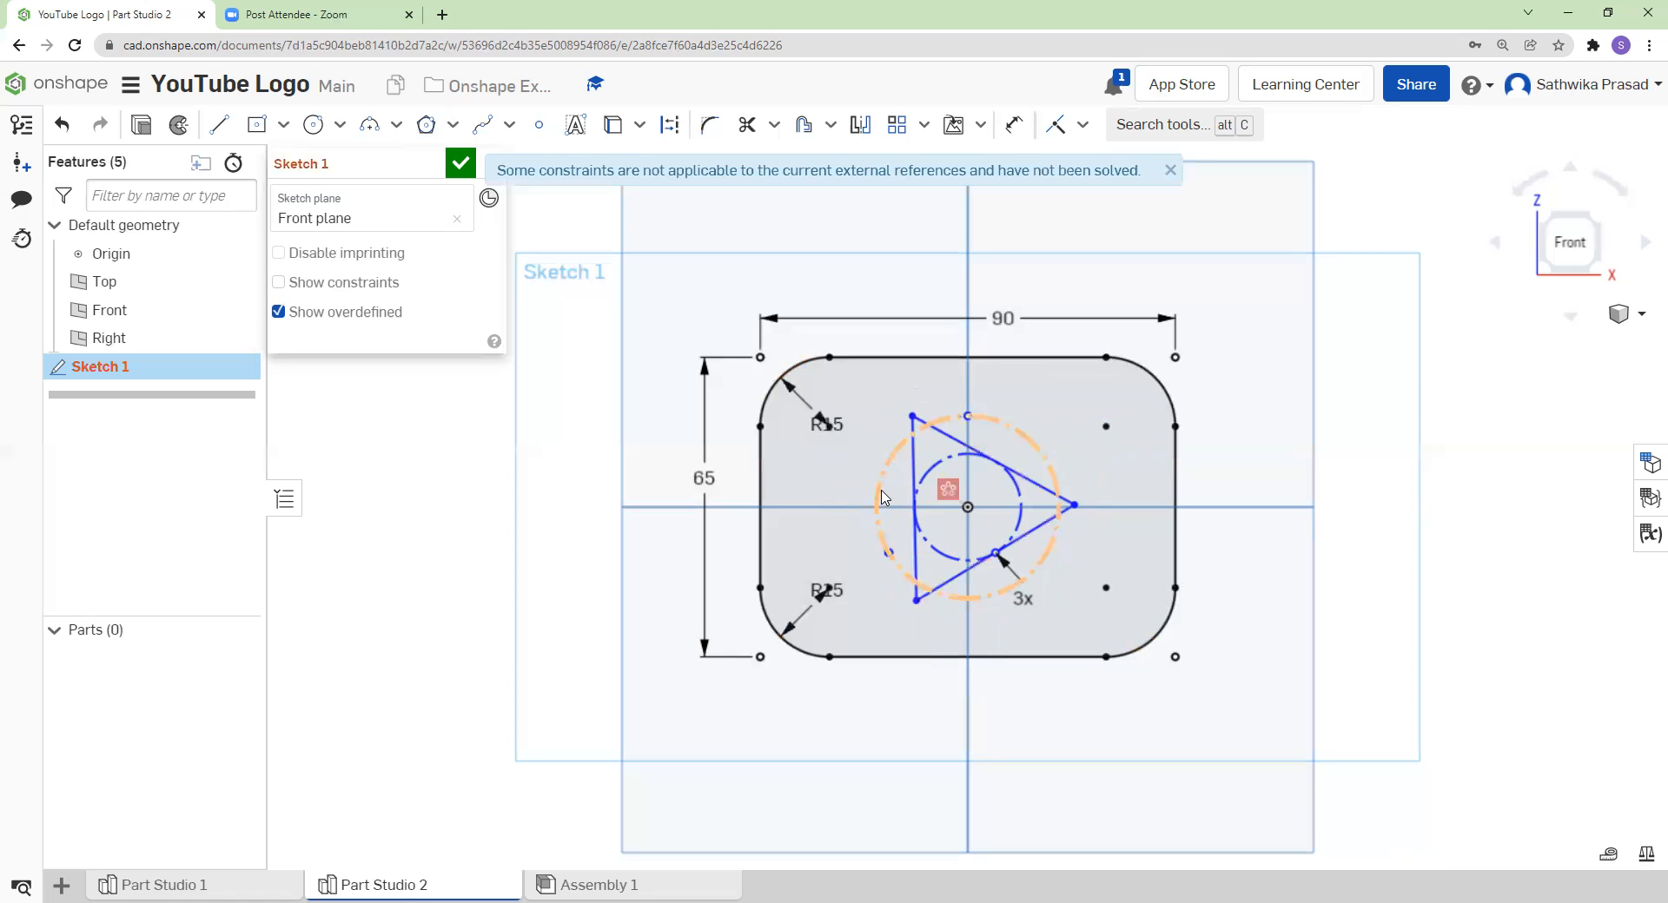
left_click(877, 493)
key("Delete")
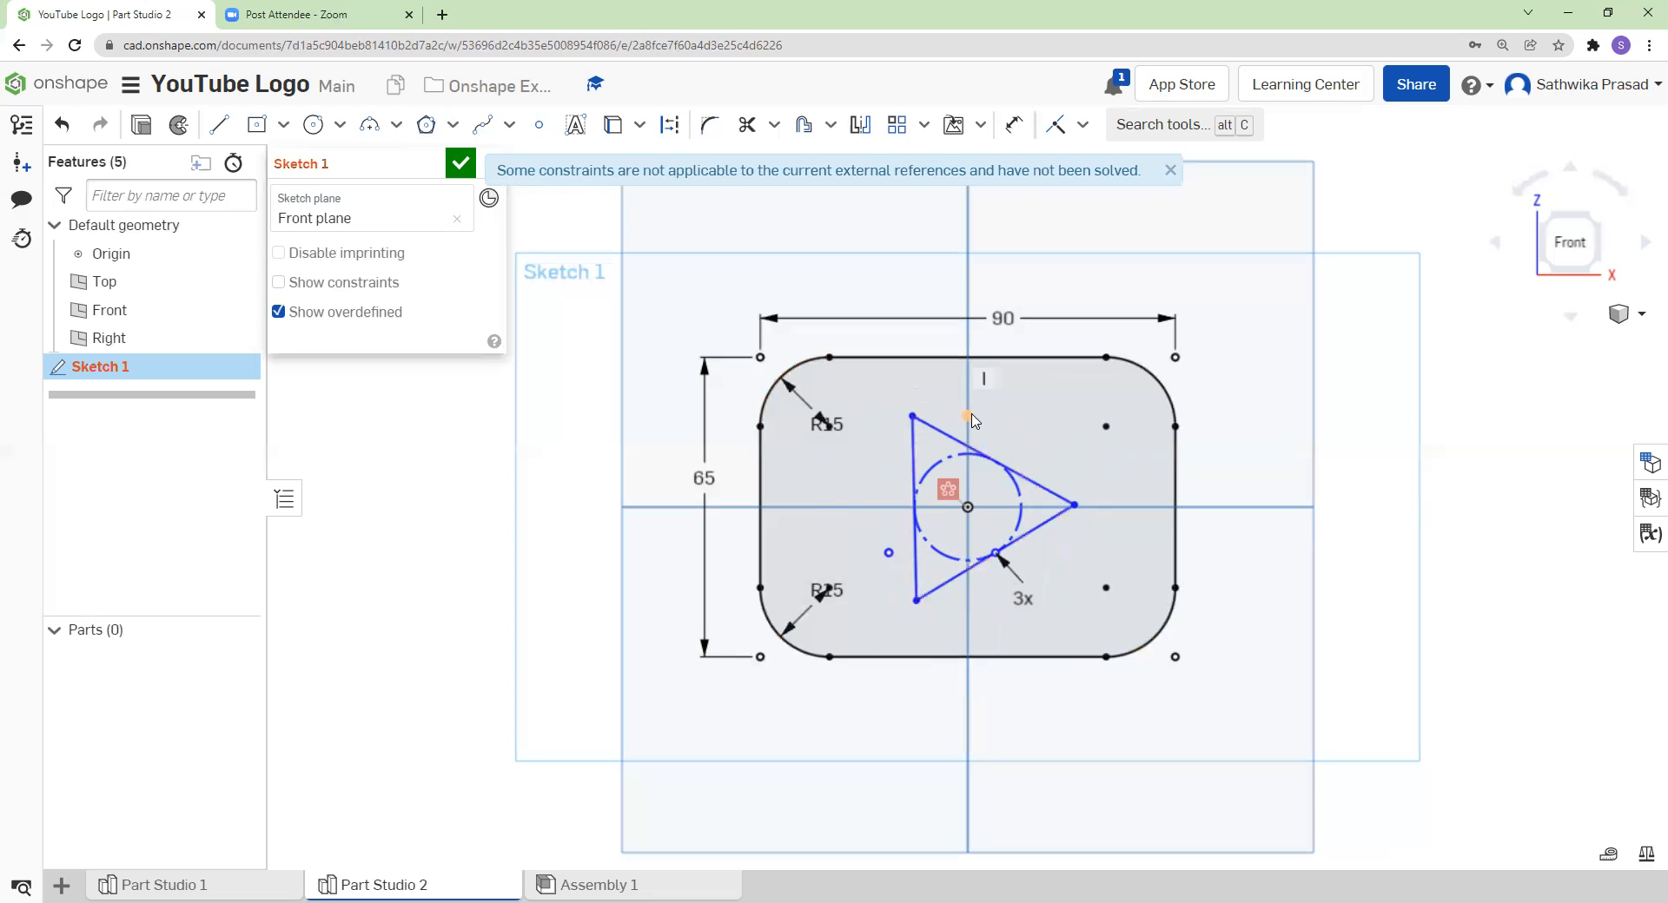
- Delete the unresolved polygon constraint and the leftover points of the larger triangle
key("d")
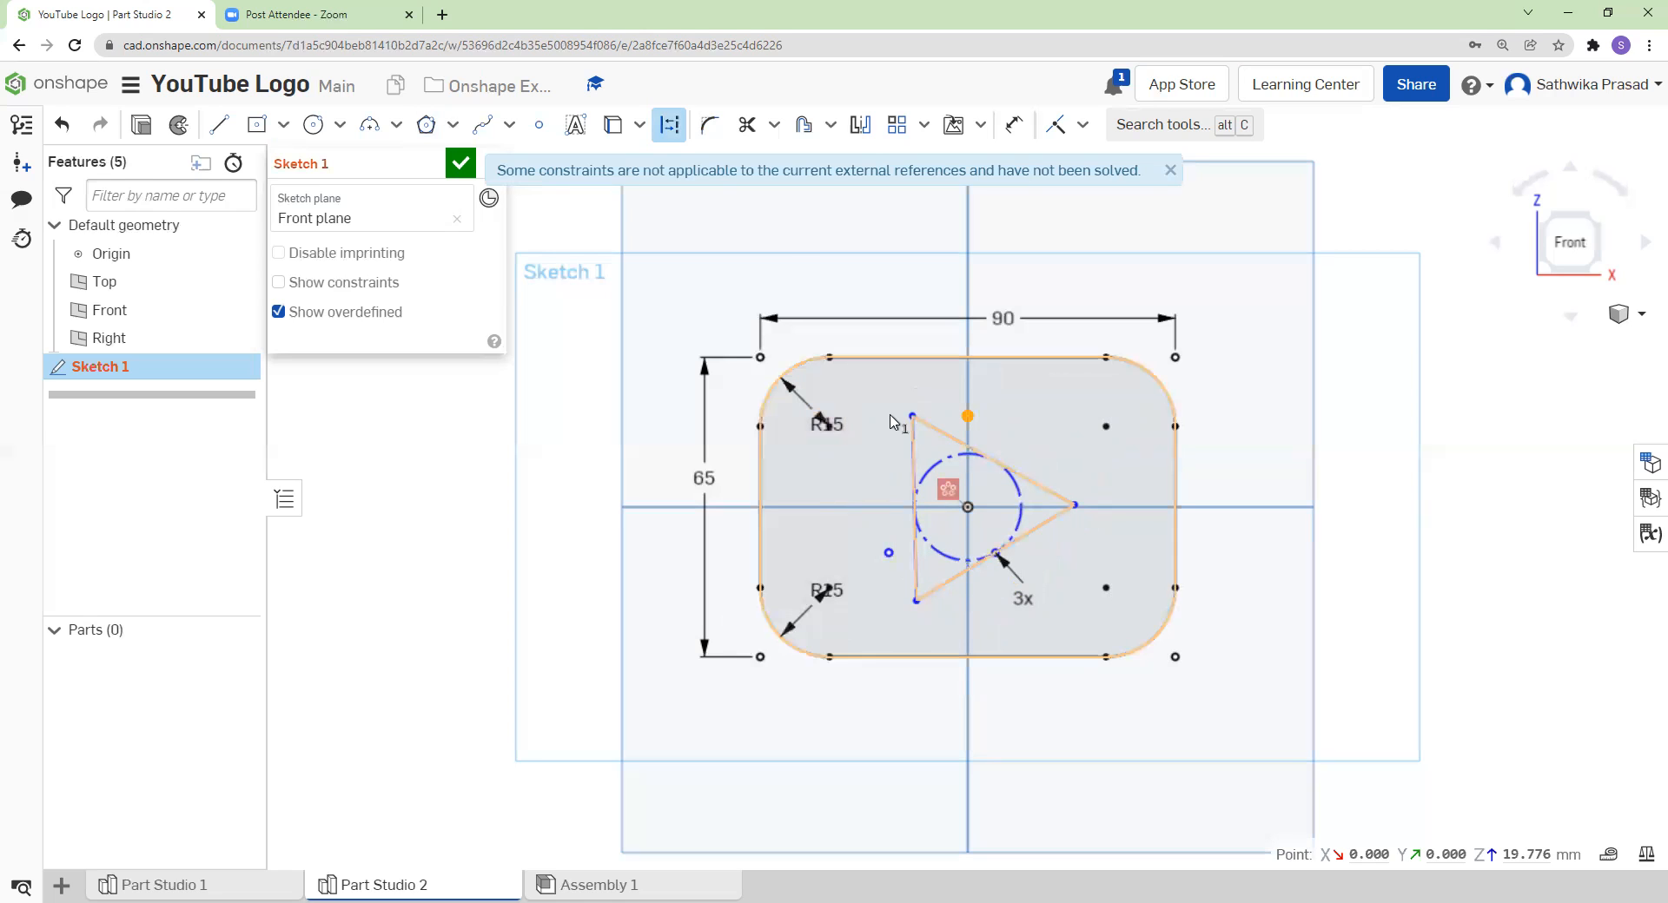
key("Escape")
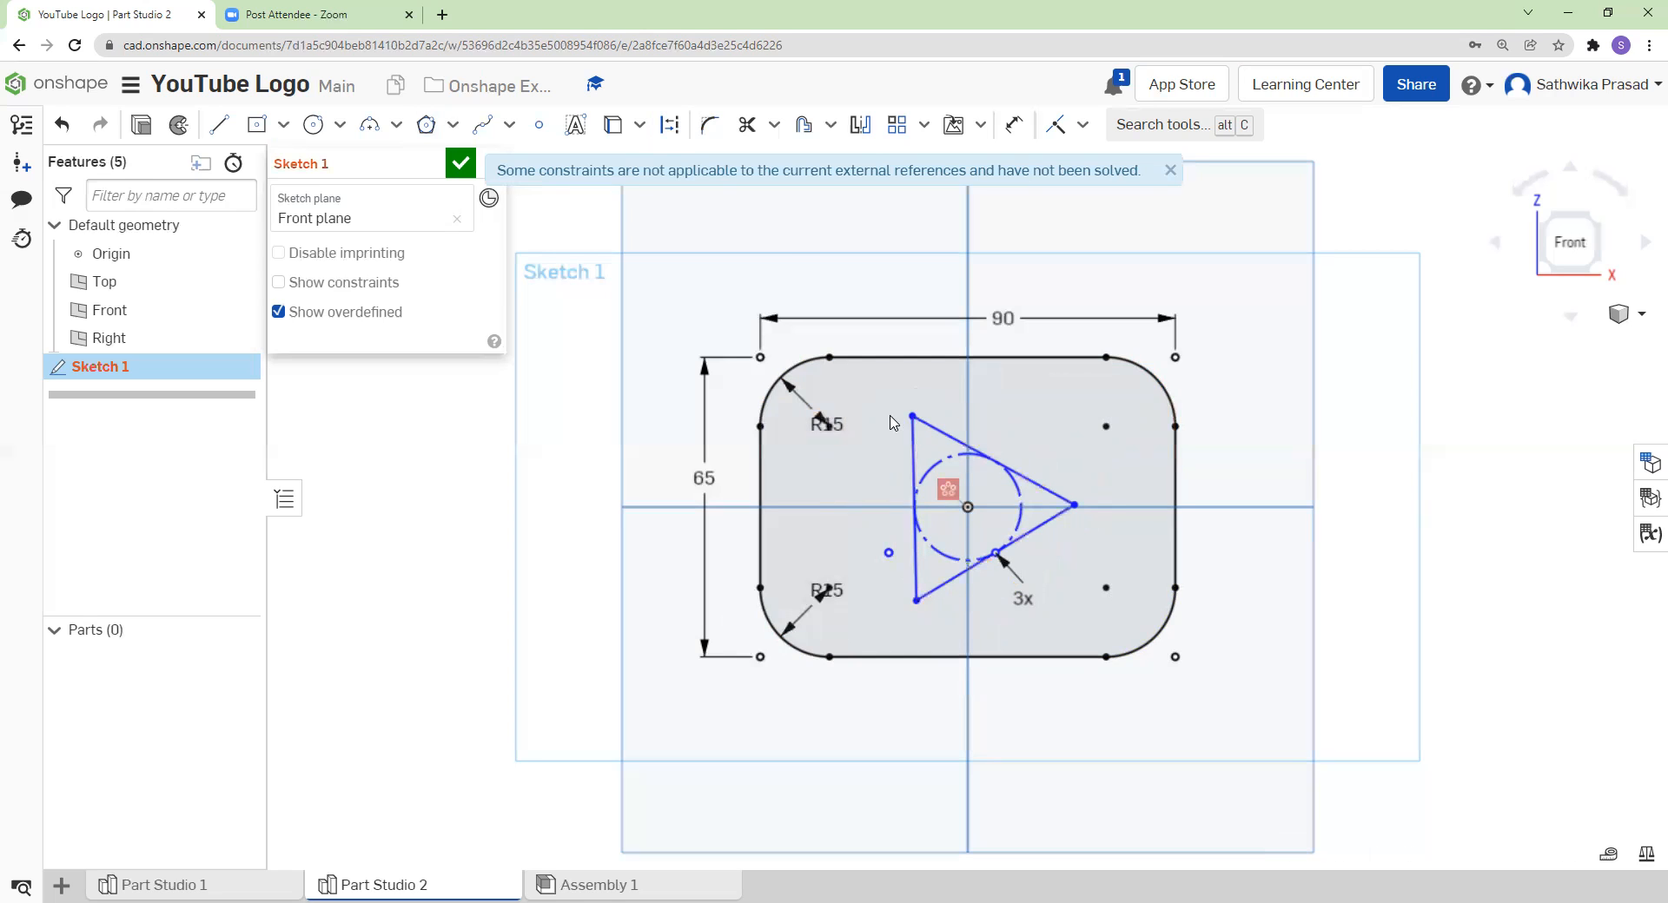
right_click(946, 497)
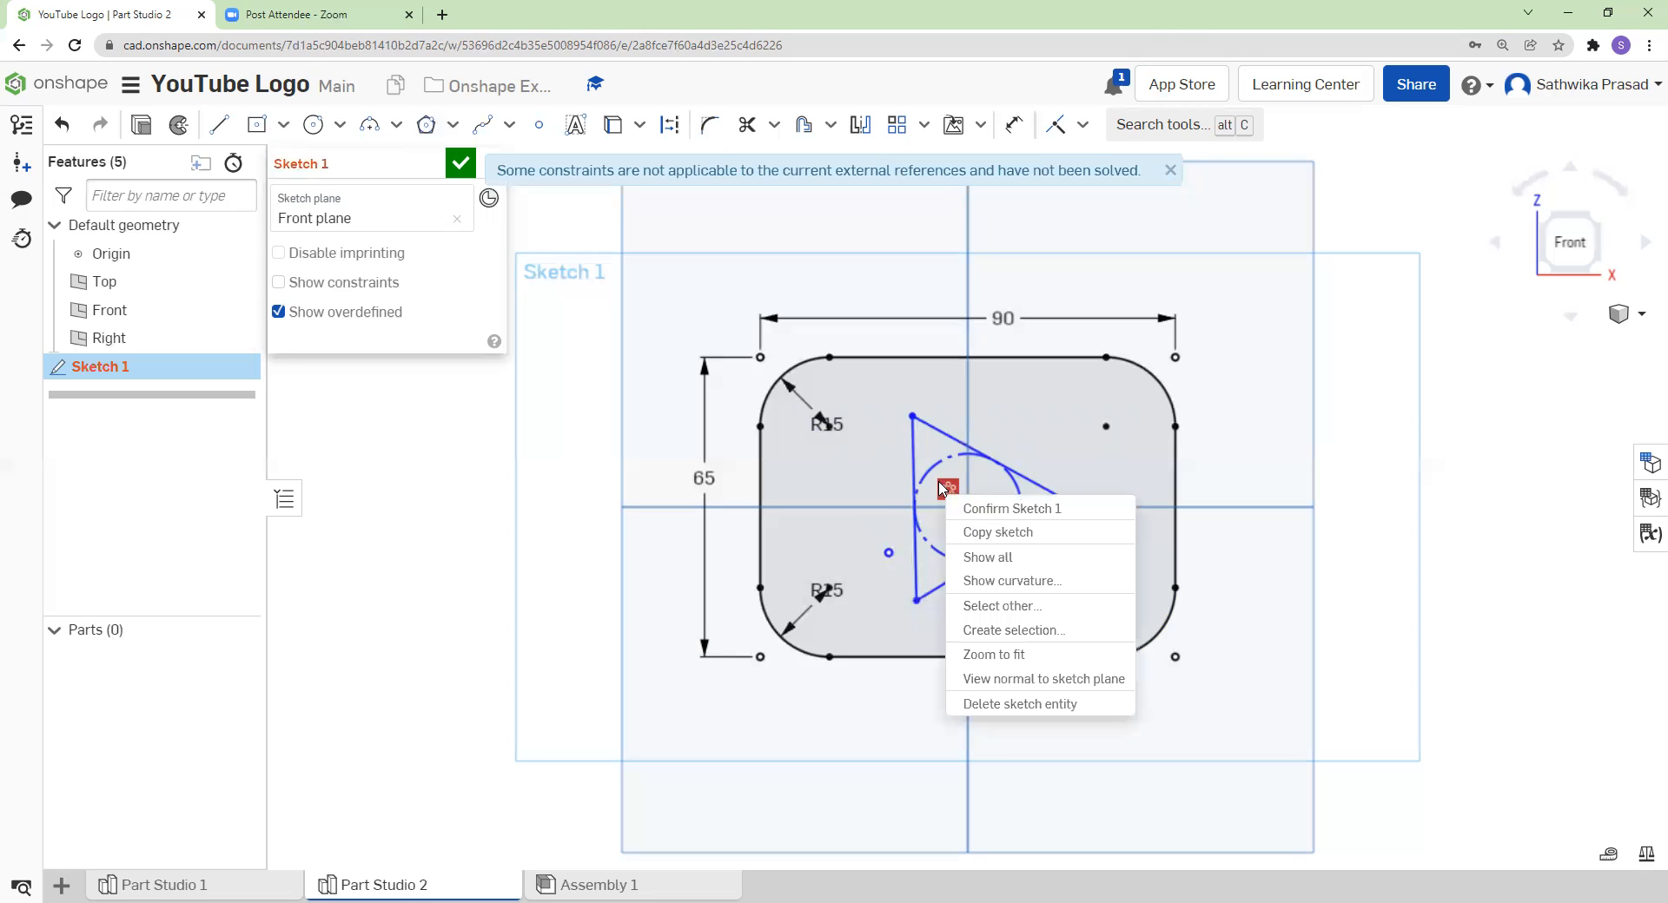
left_click(1029, 707)
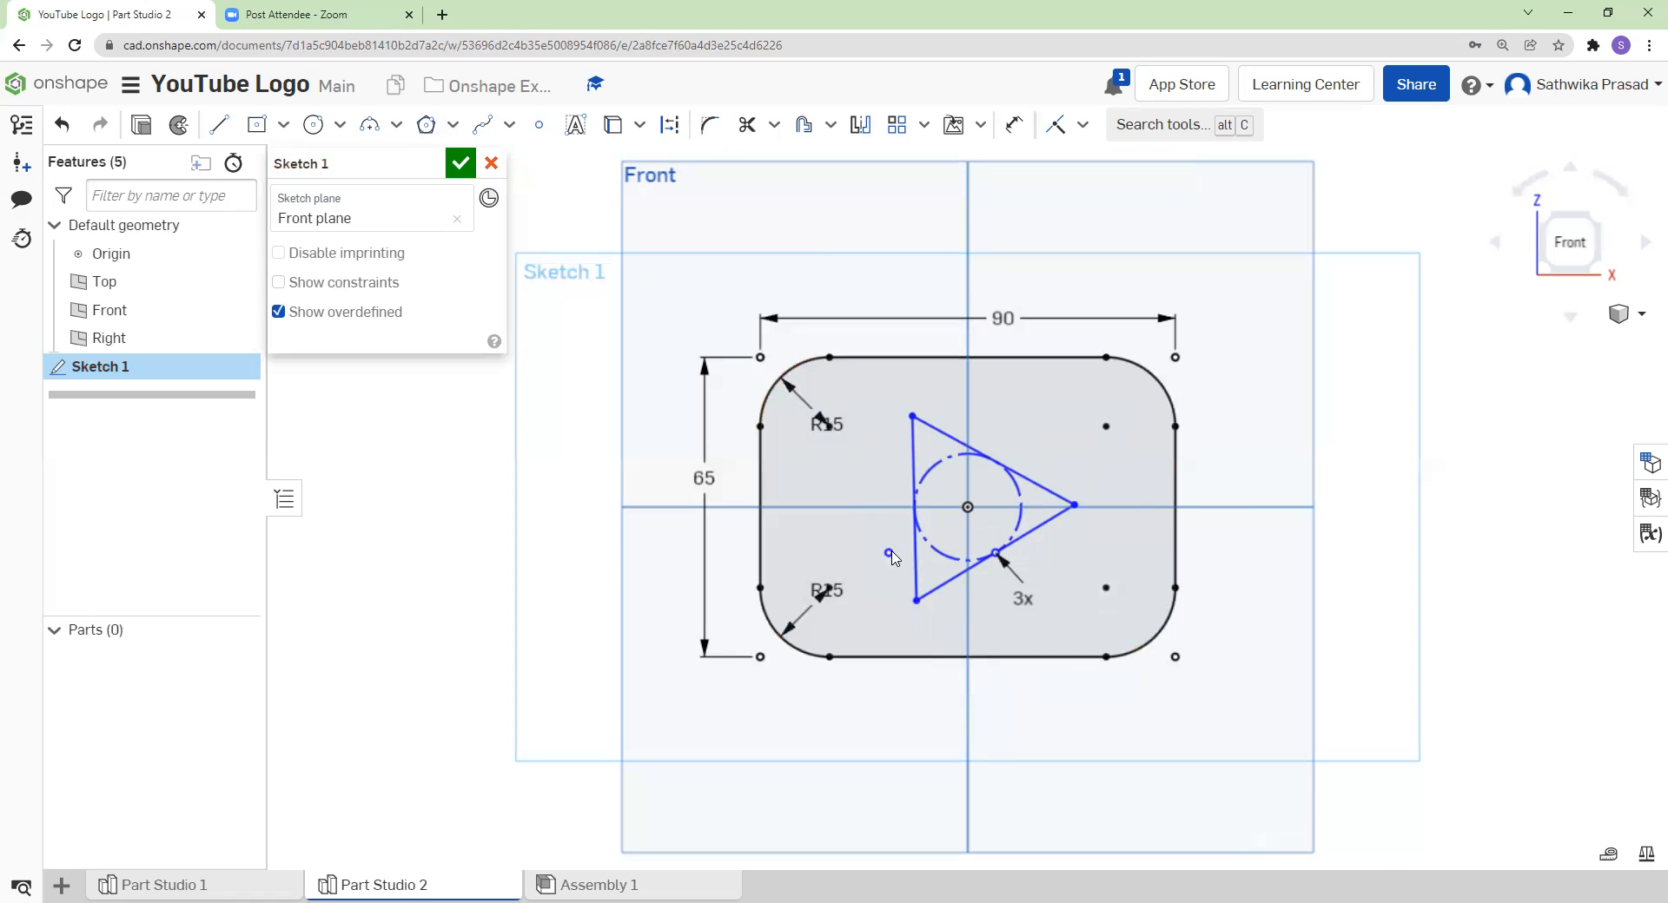
left_click(888, 553)
left_click(885, 556)
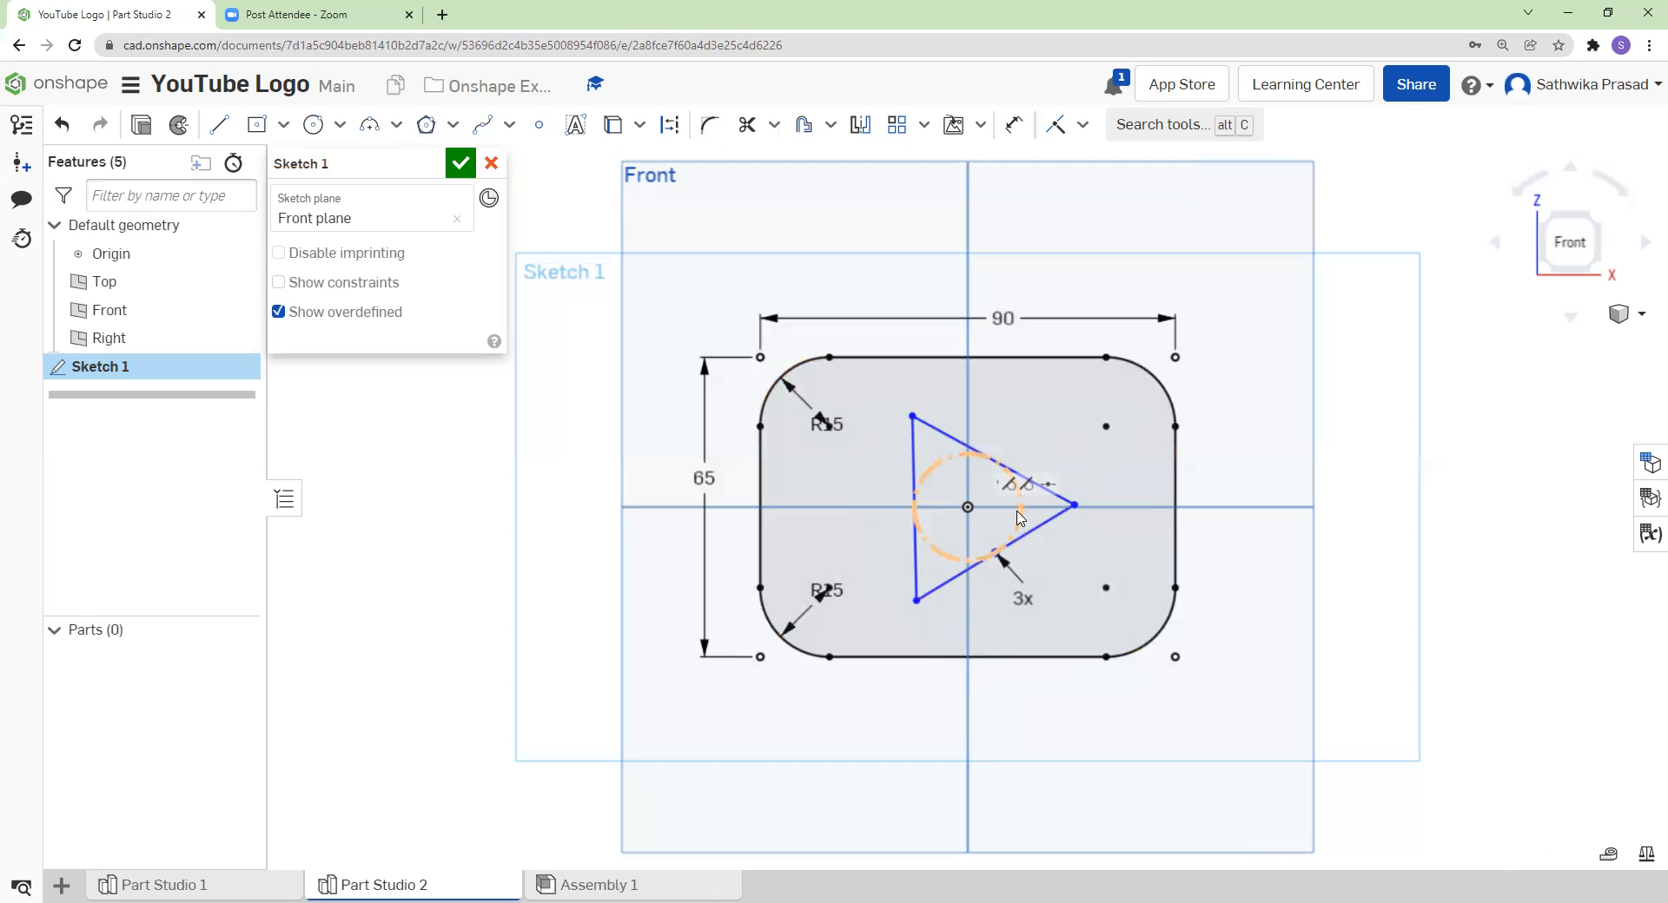
- Dimension the upper slanted side of the play triangle to 40 mm and finish the sketch
left_click(1013, 124)
left_click(953, 435)
left_click(1075, 418)
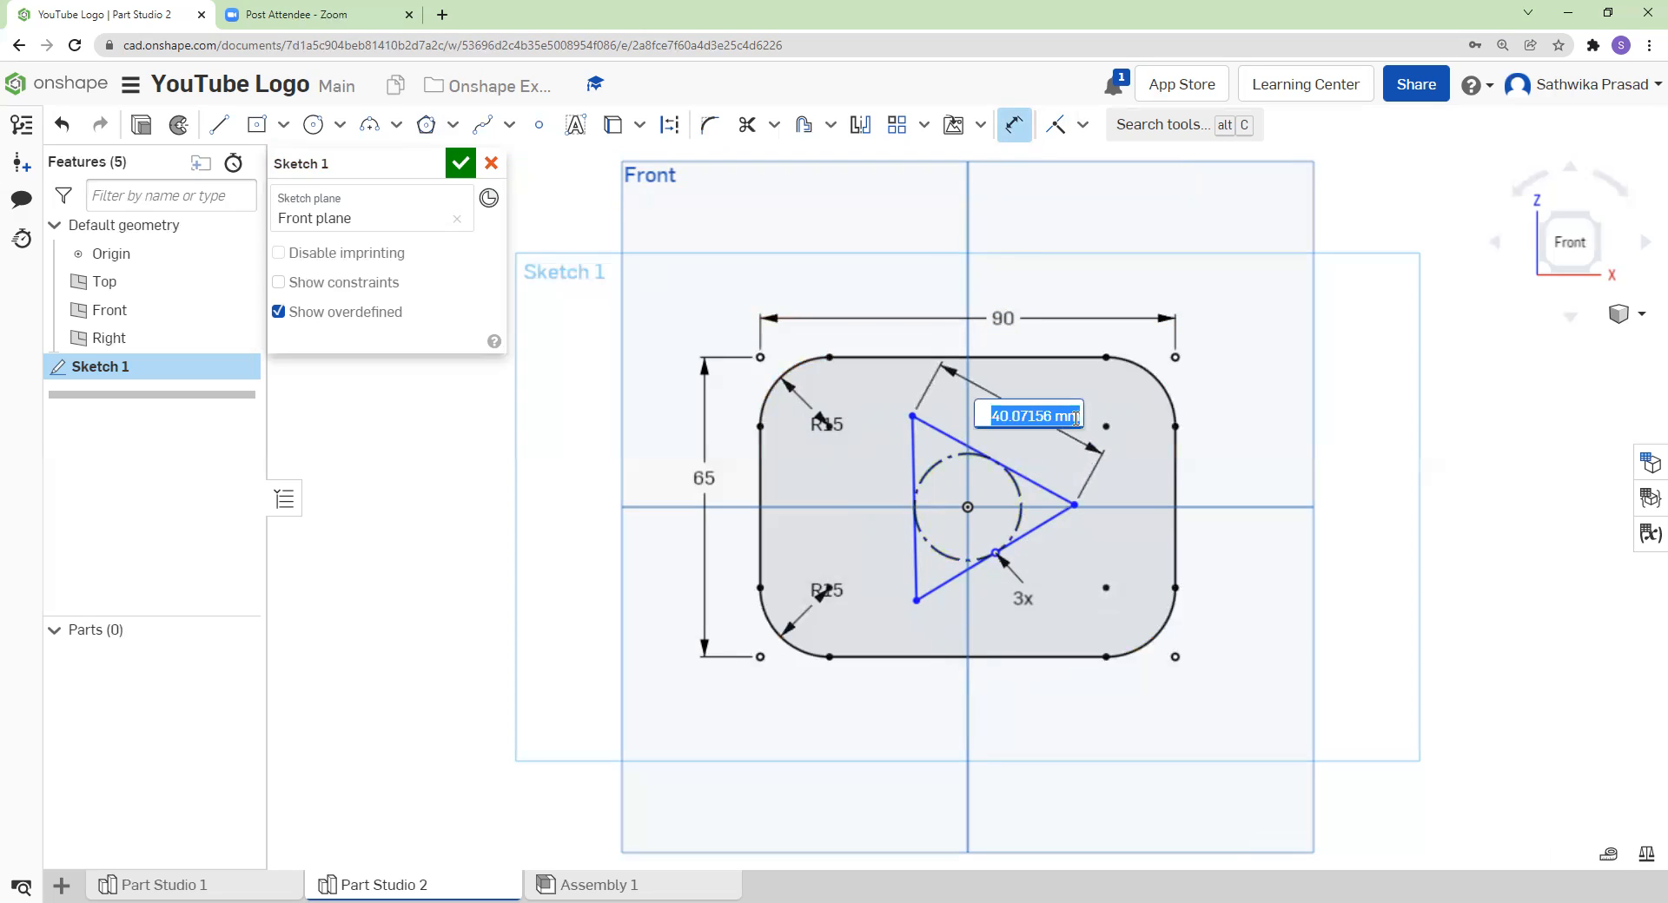
type("40")
key("Return")
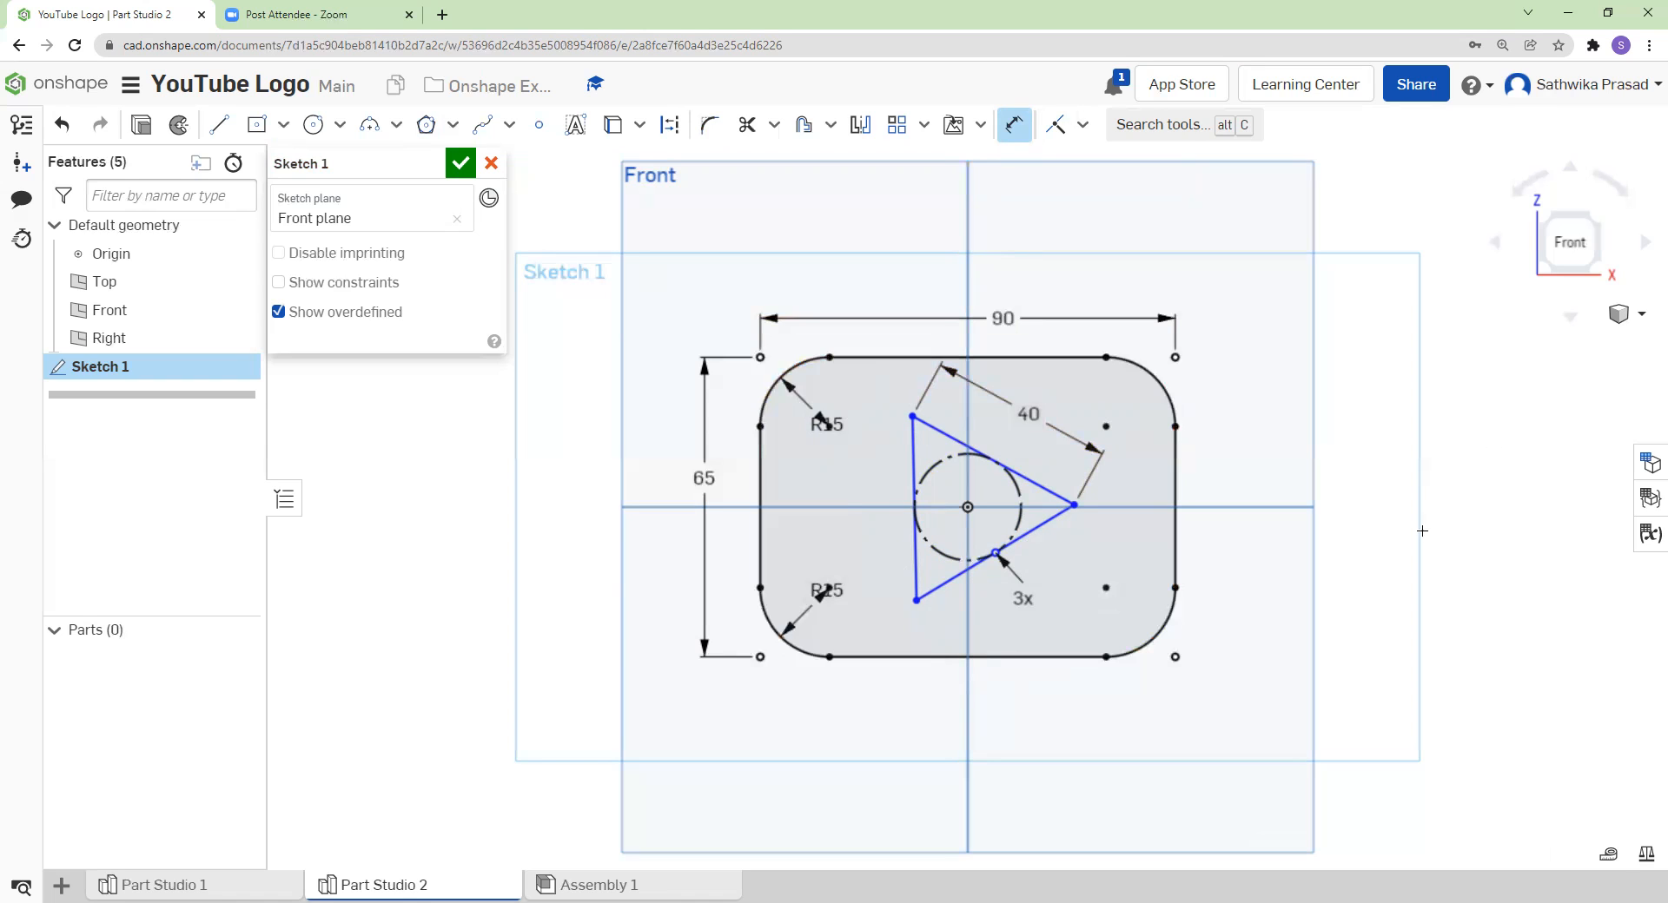
key("Escape")
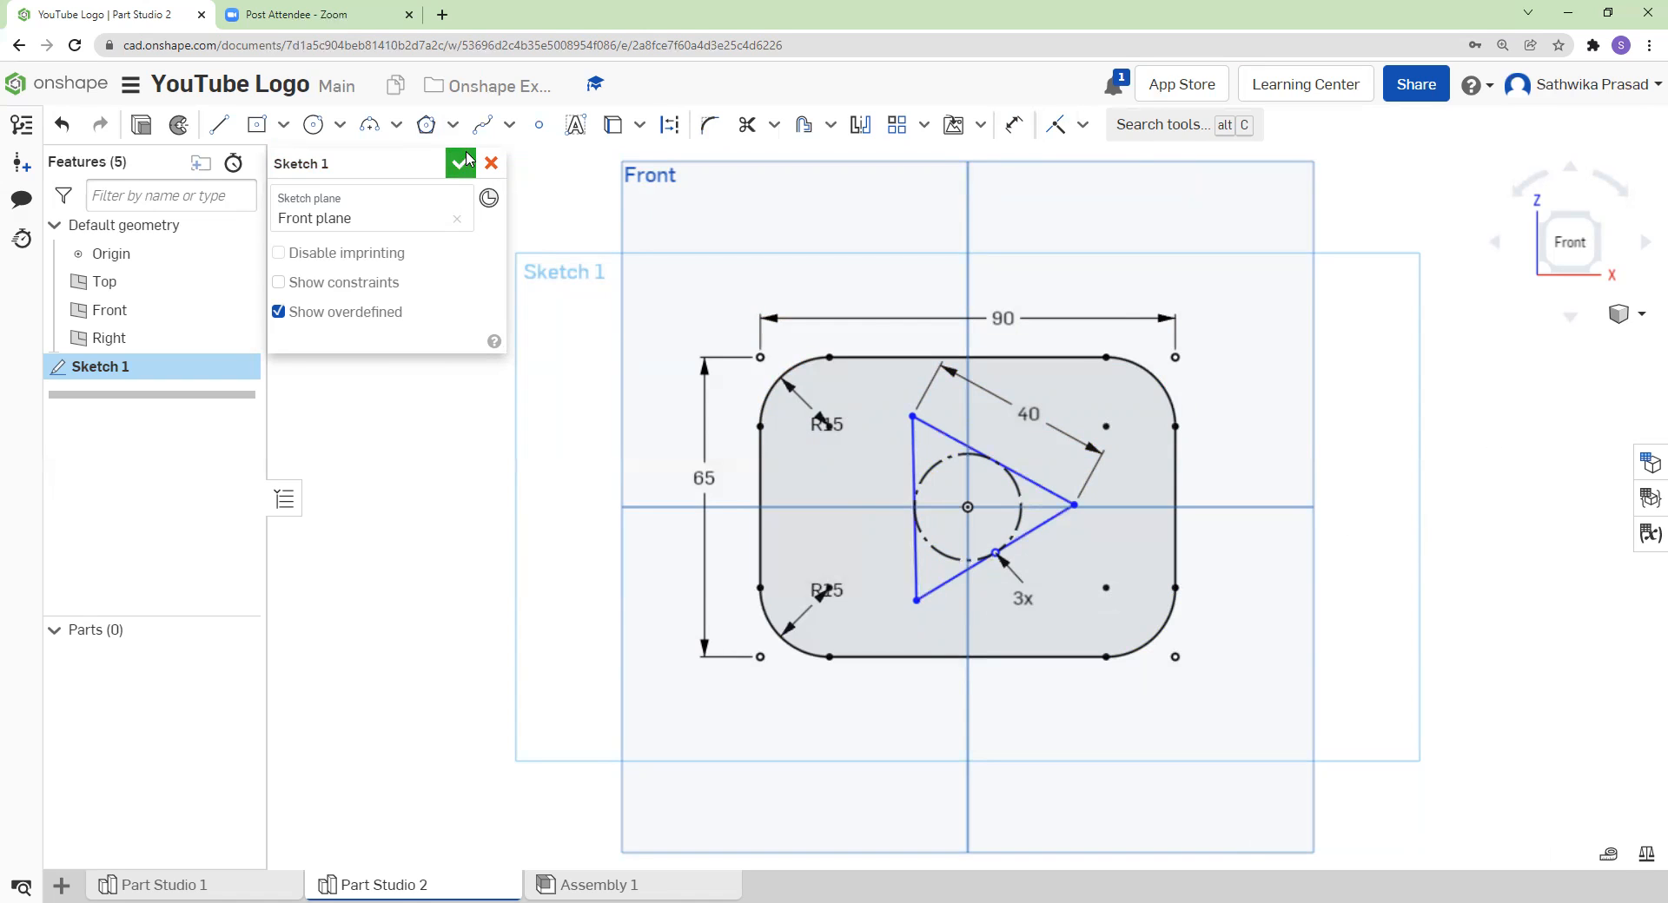
left_click(461, 162)
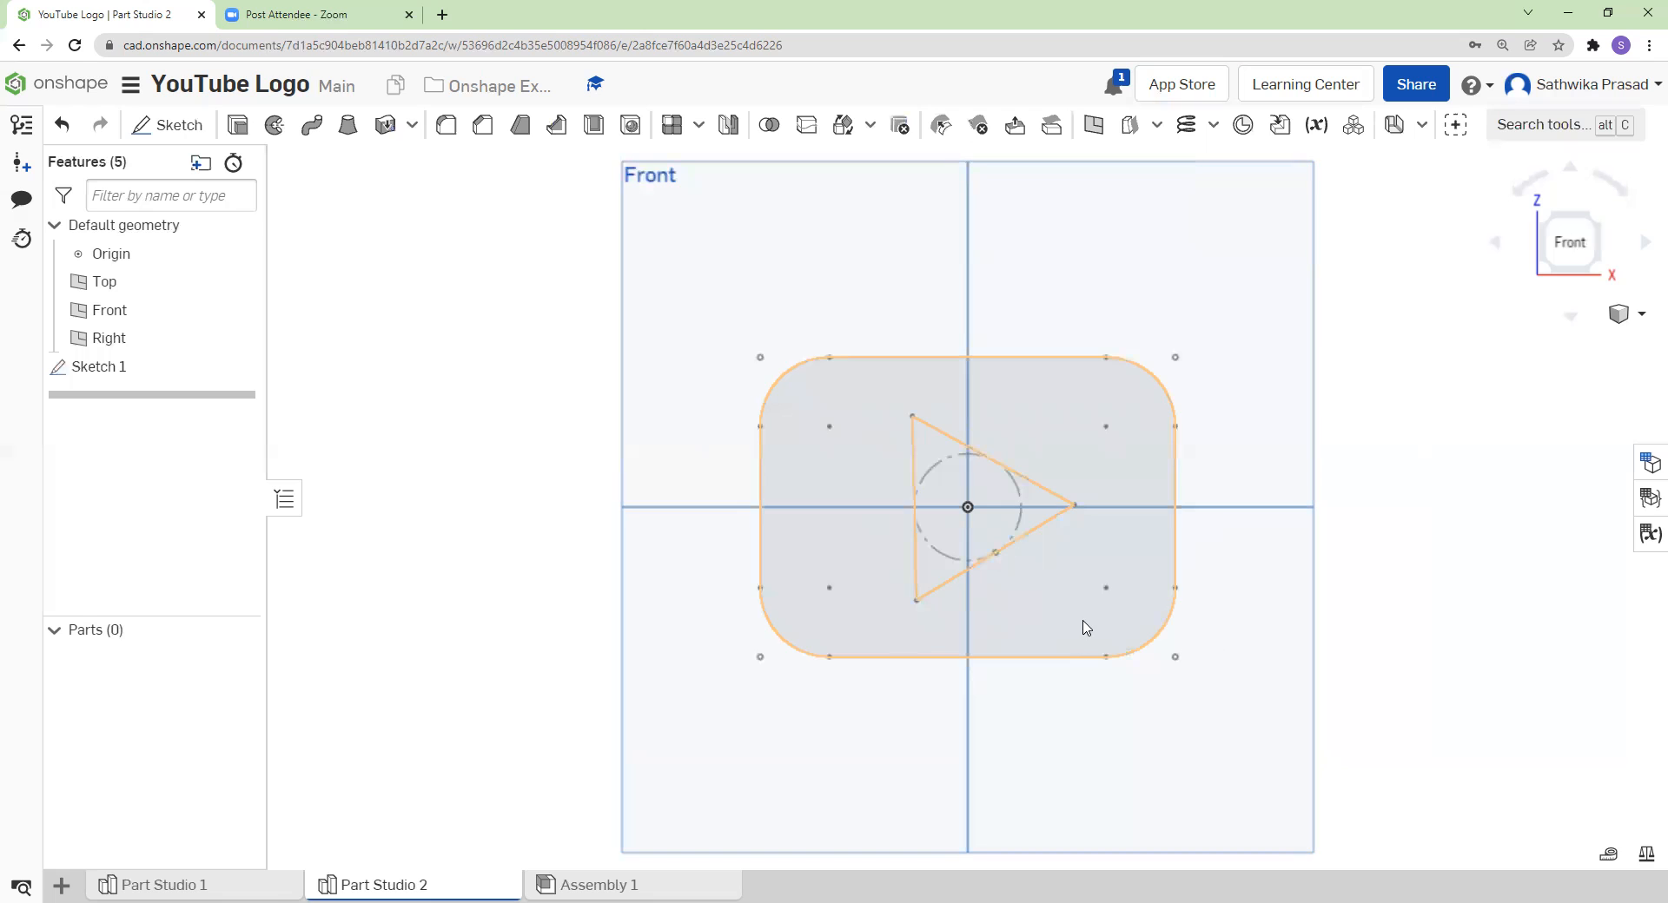
- Check the reference logo in Part Studio 1 and extrude the region around the triangle as a new solid, 5 mm deep
left_click(262, 884)
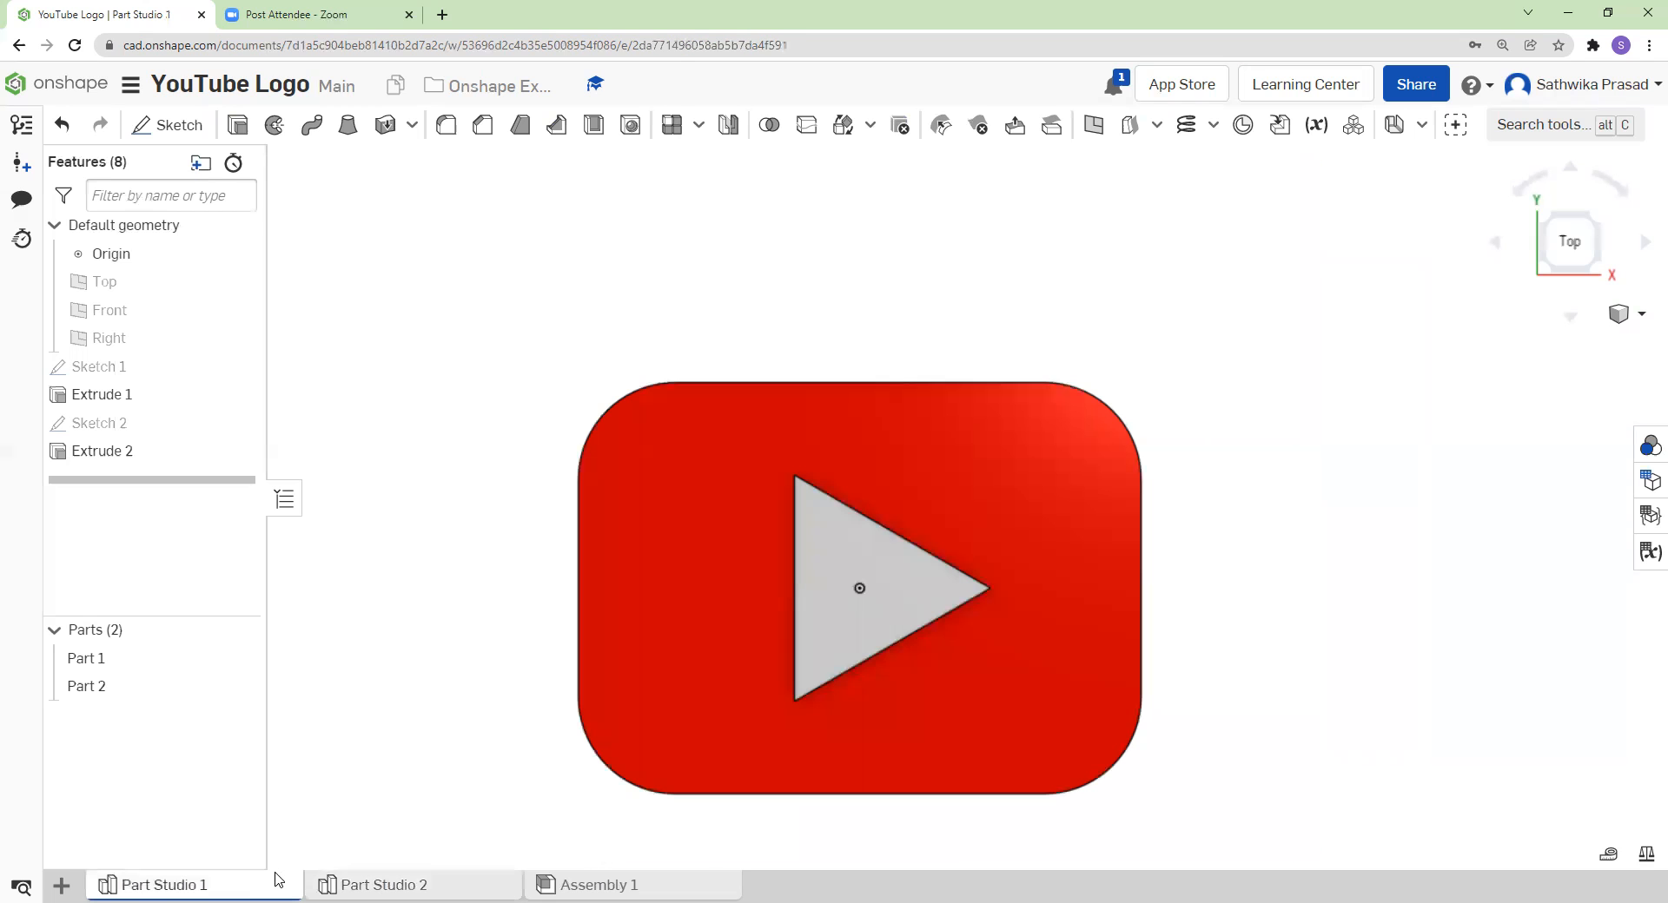
left_click(372, 885)
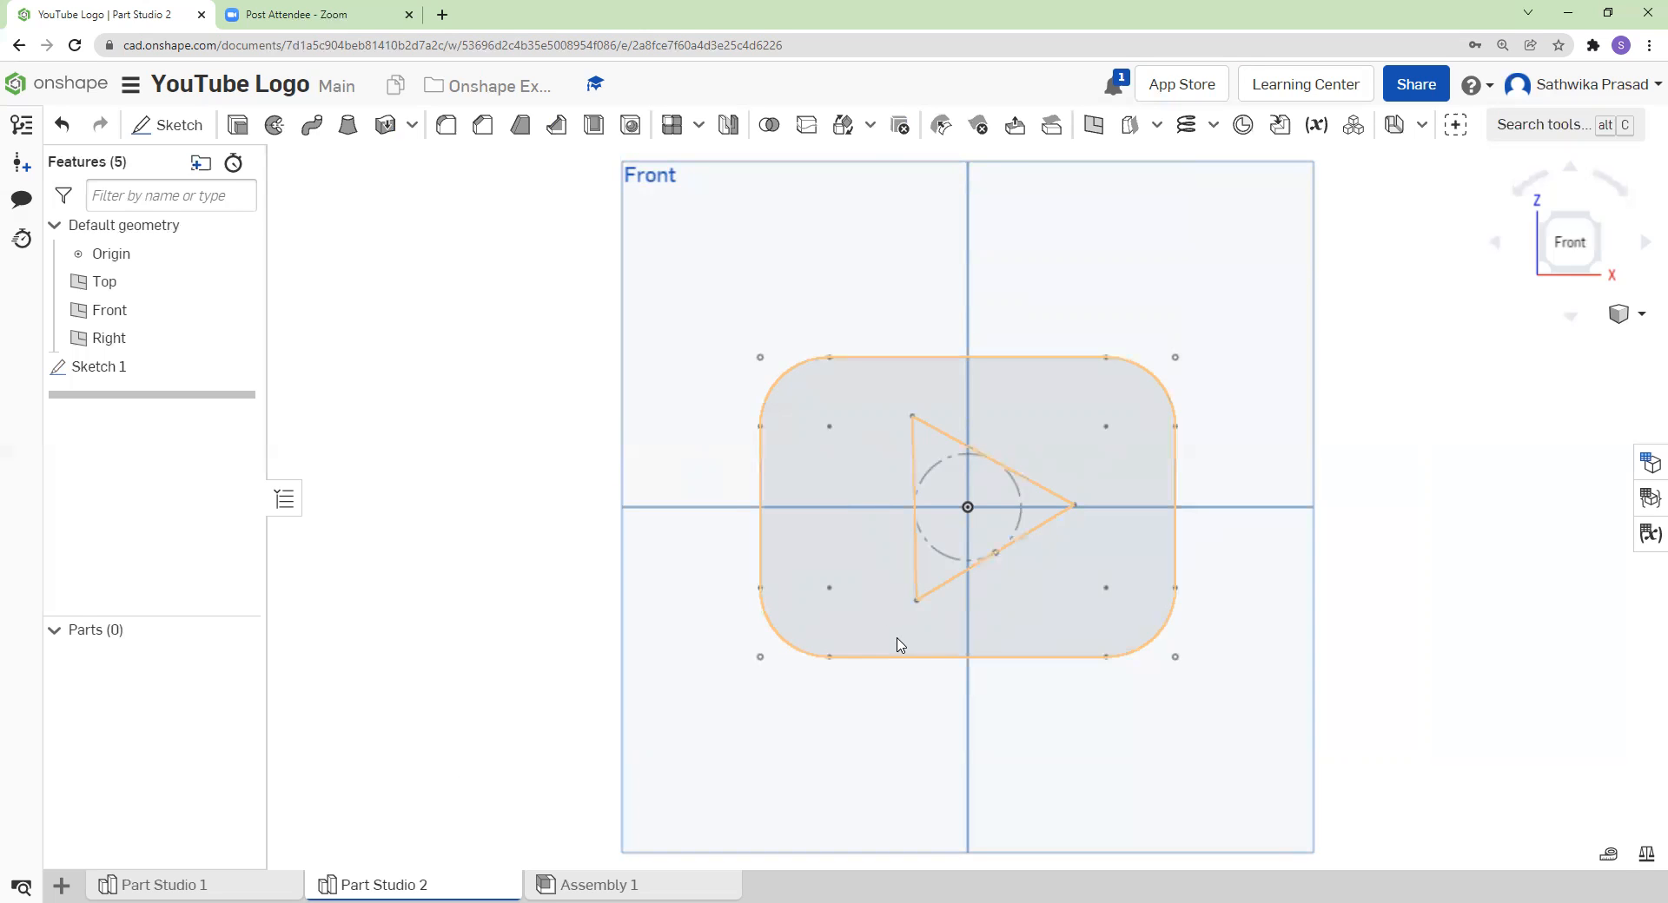
left_click(804, 566)
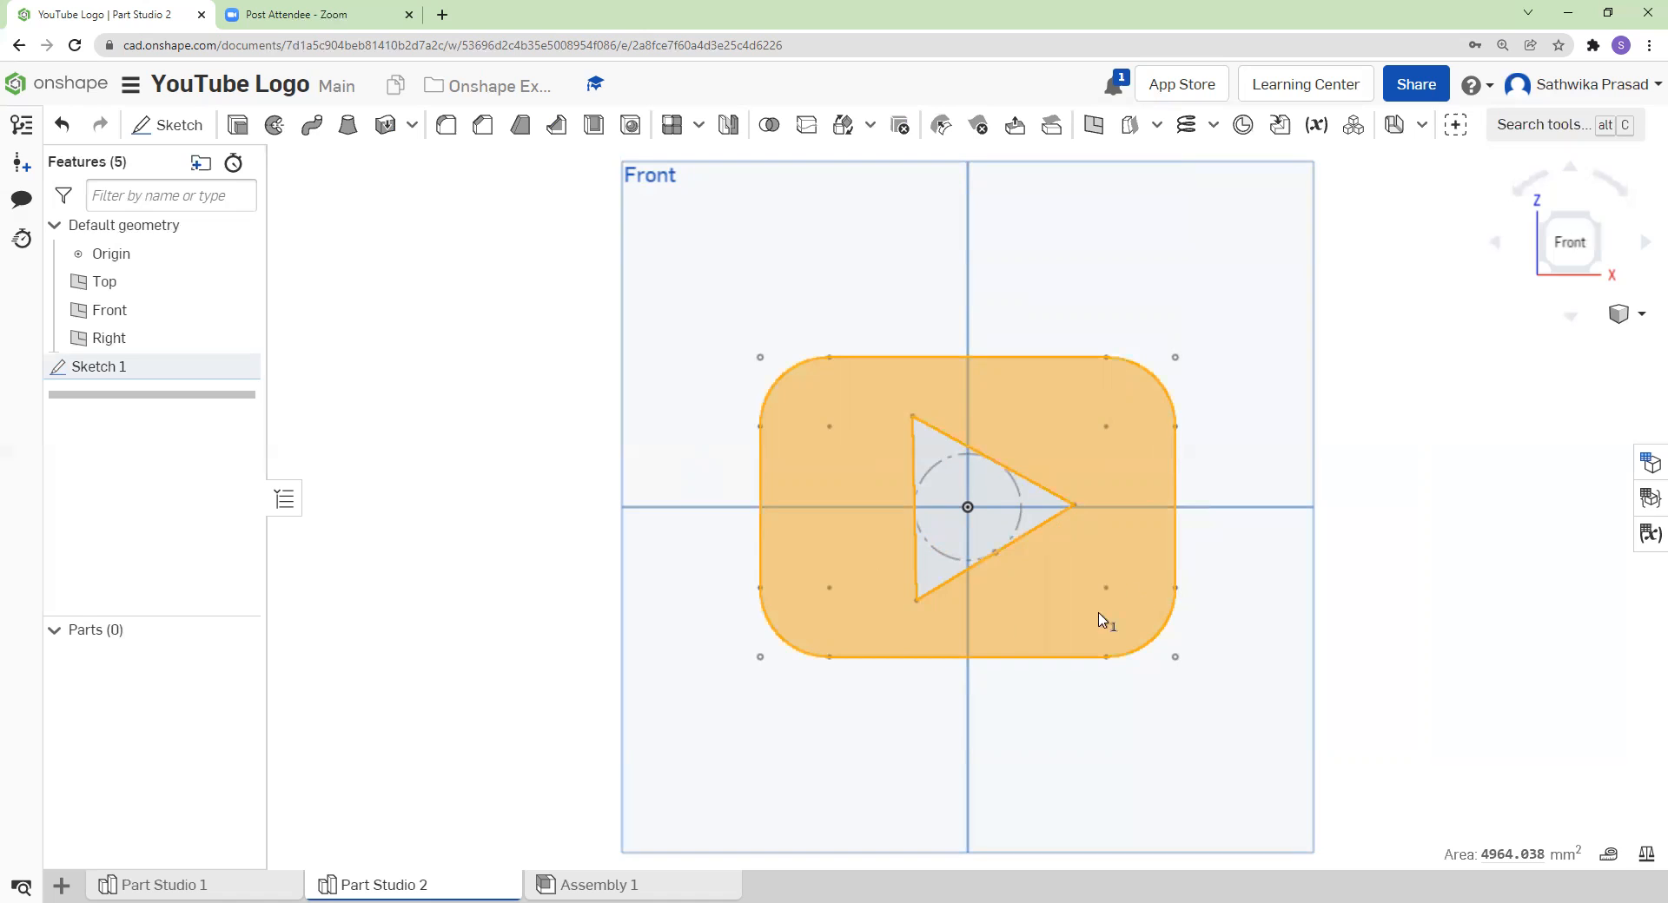
left_click(237, 124)
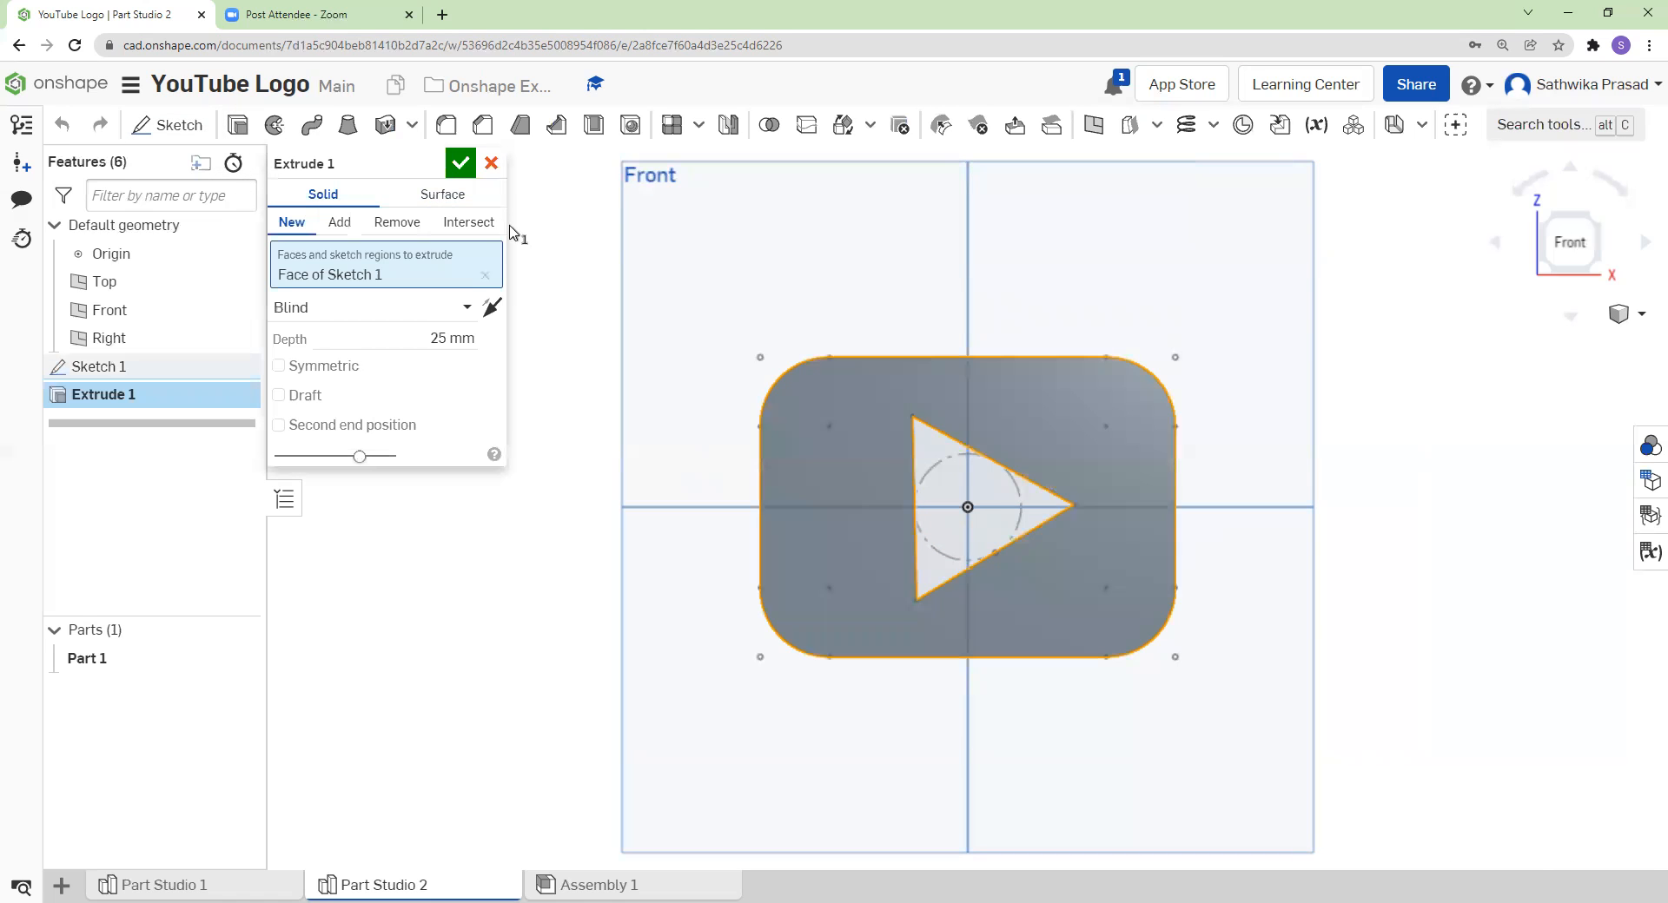
left_click(413, 334)
type("65")
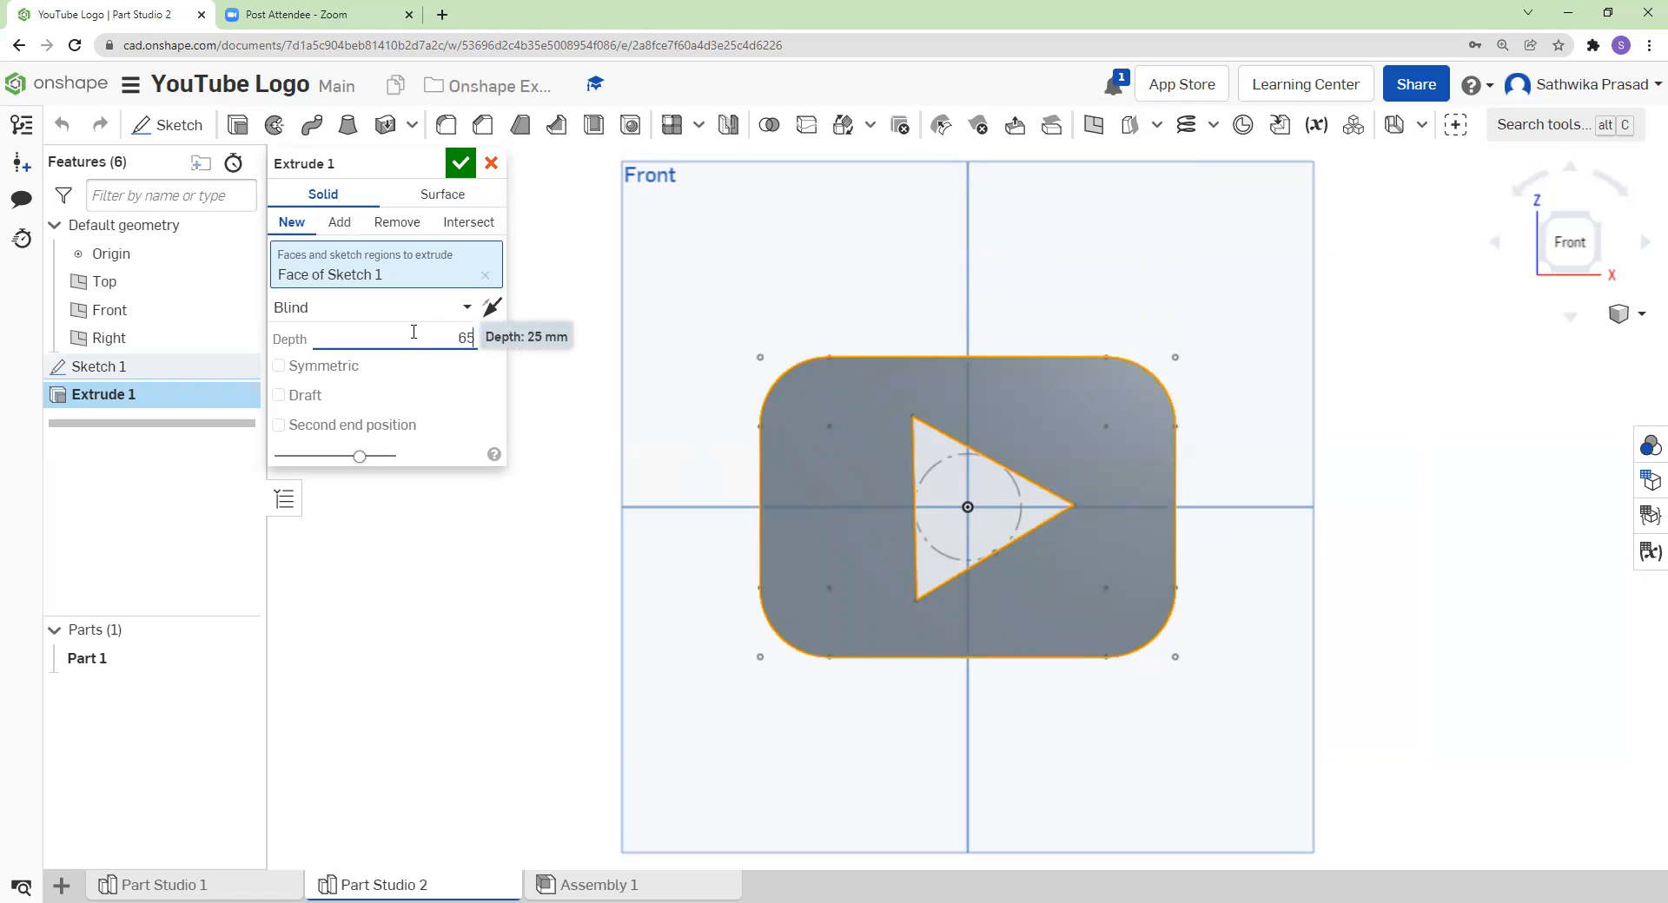
key("Return")
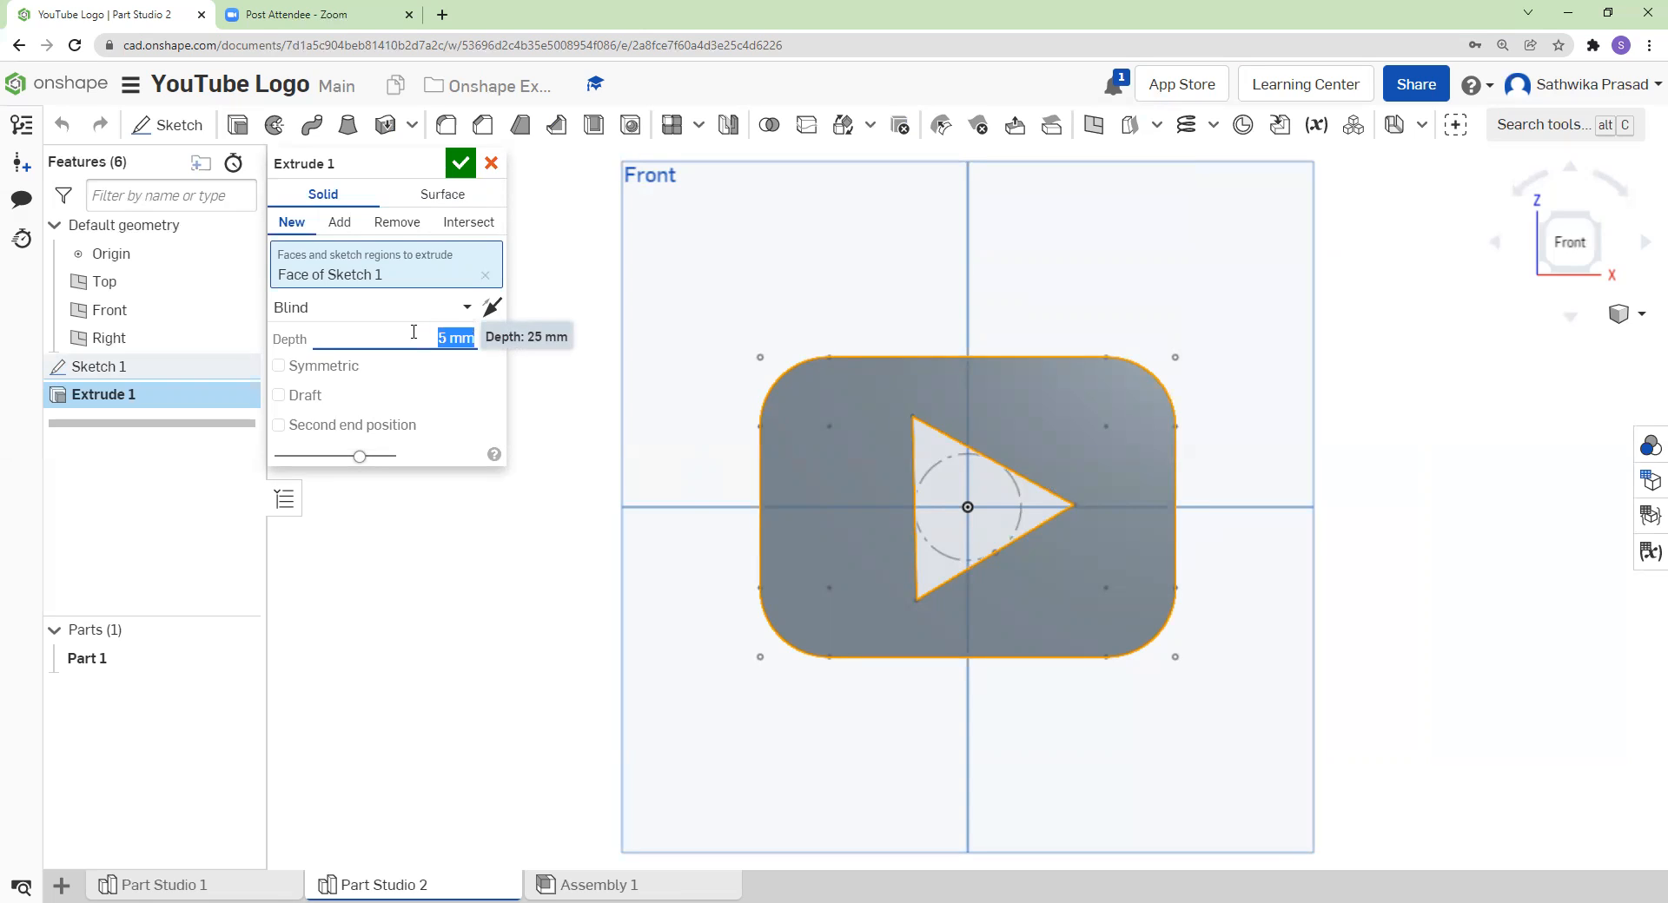
left_click(458, 170)
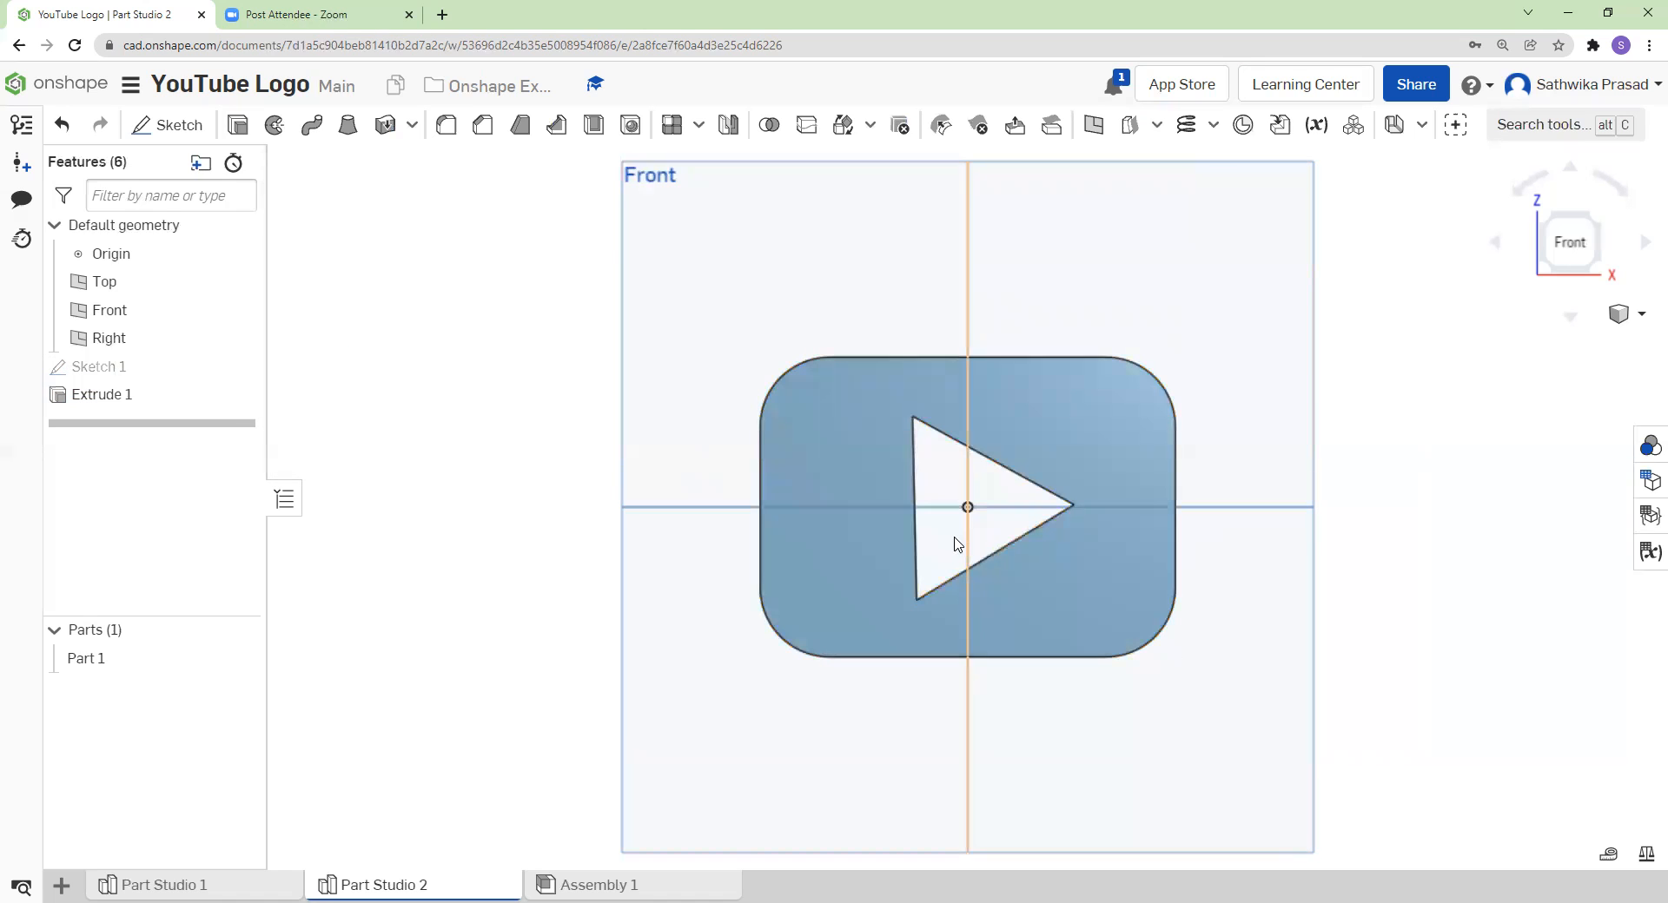
- Examine the appearance colour of the reference logo's Part 1 in Part Studio 1
right_click(192, 662)
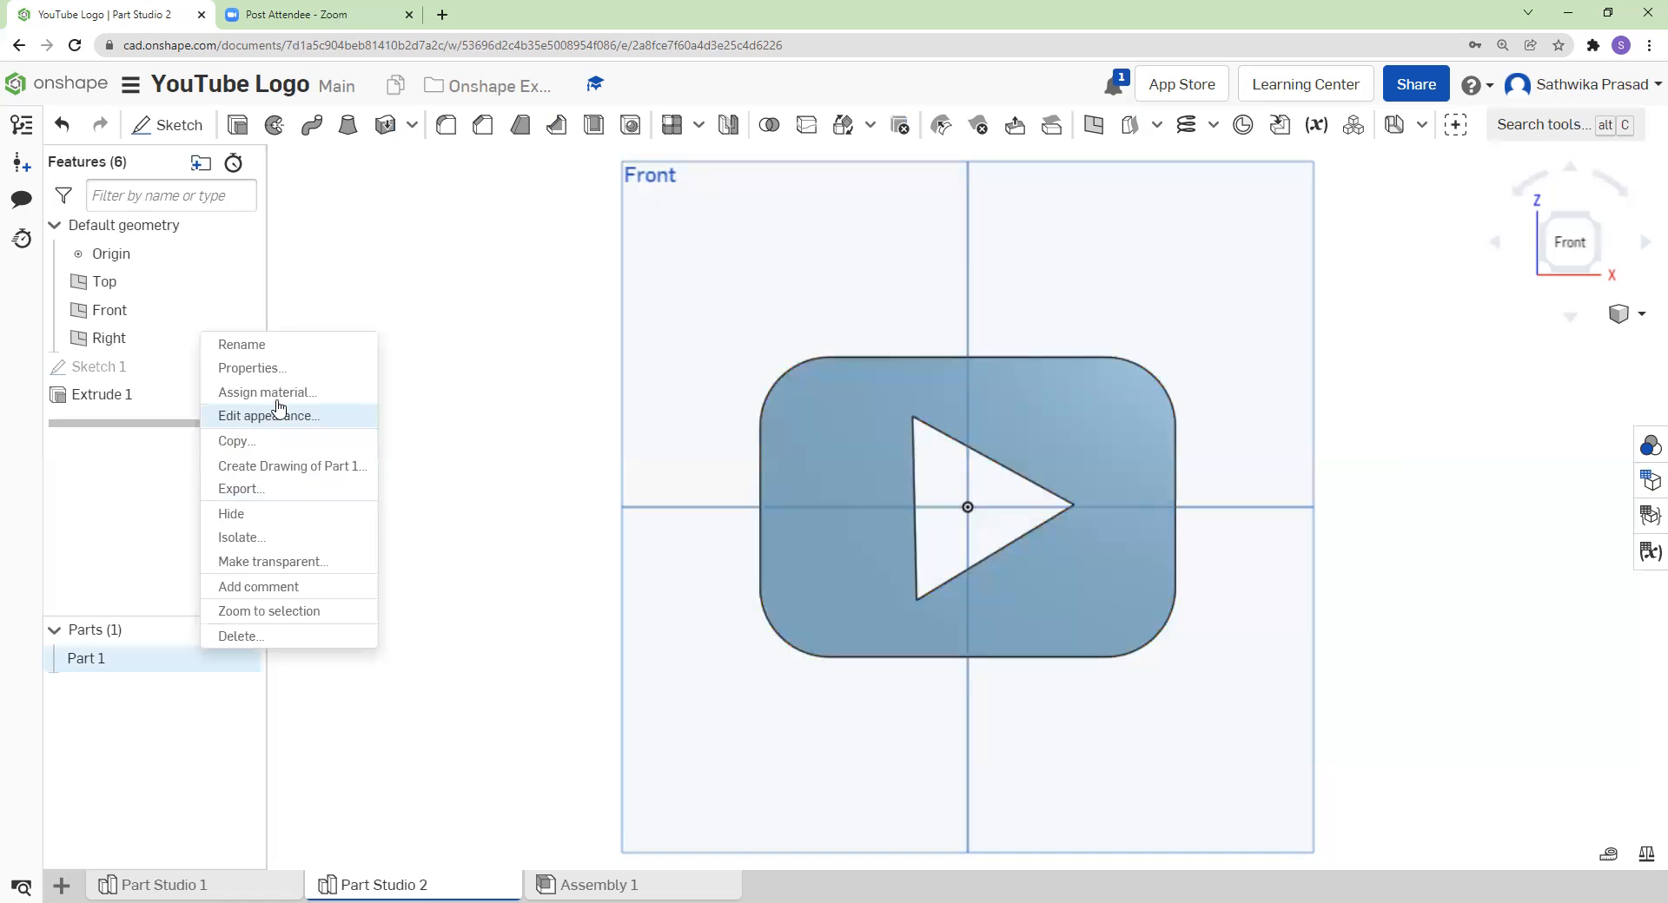
left_click(295, 426)
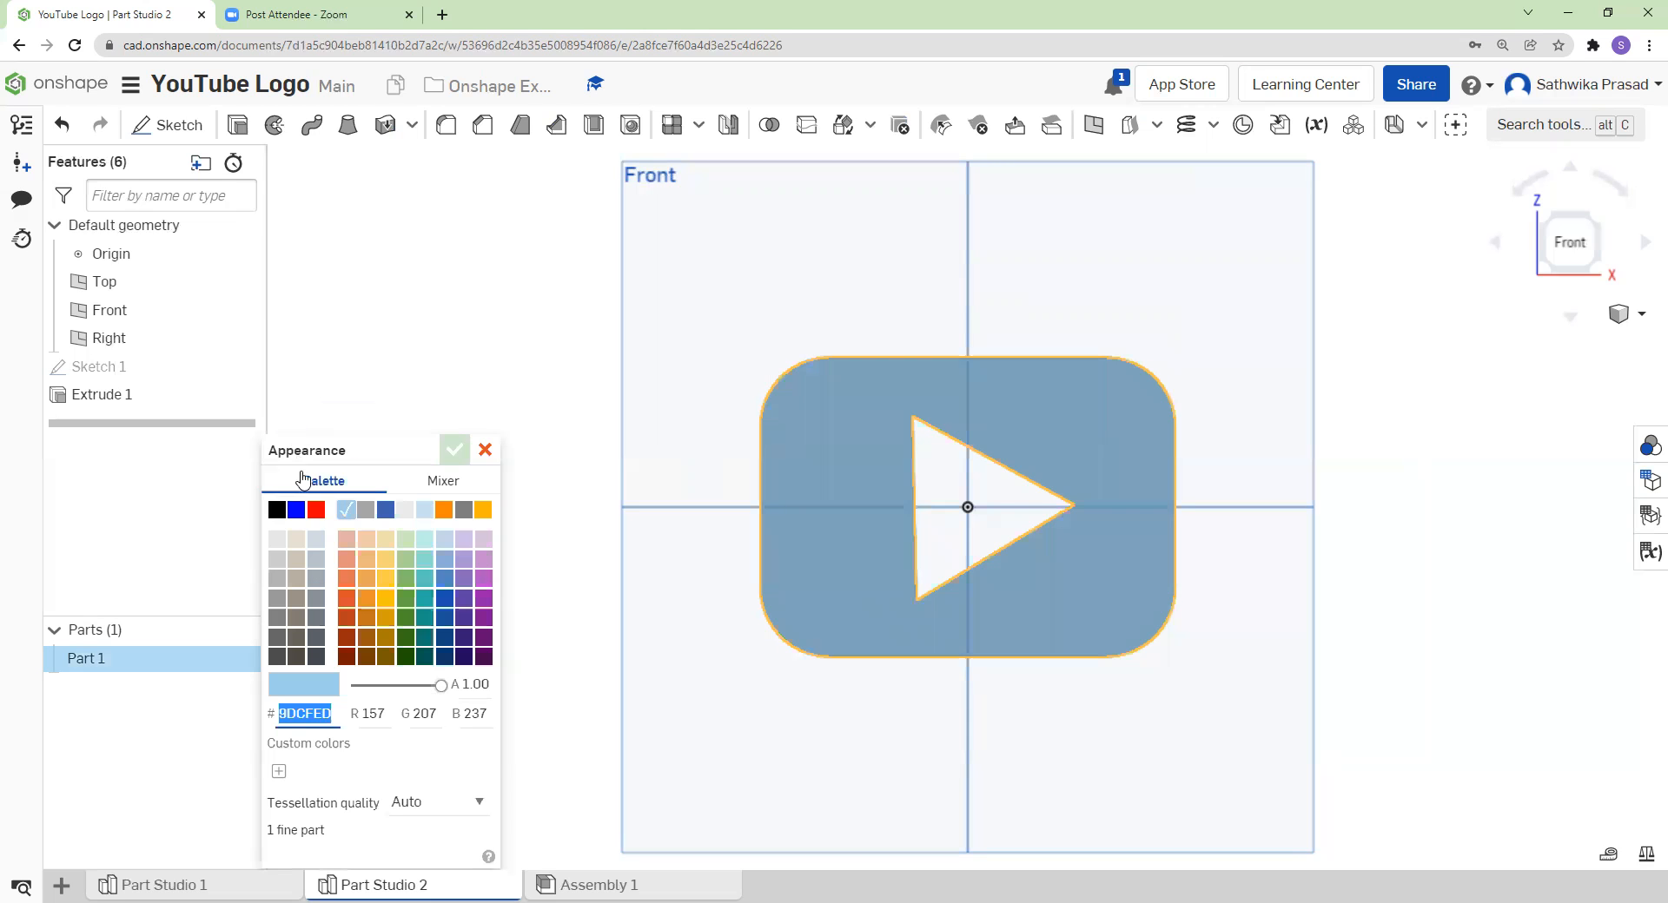
left_click(265, 884)
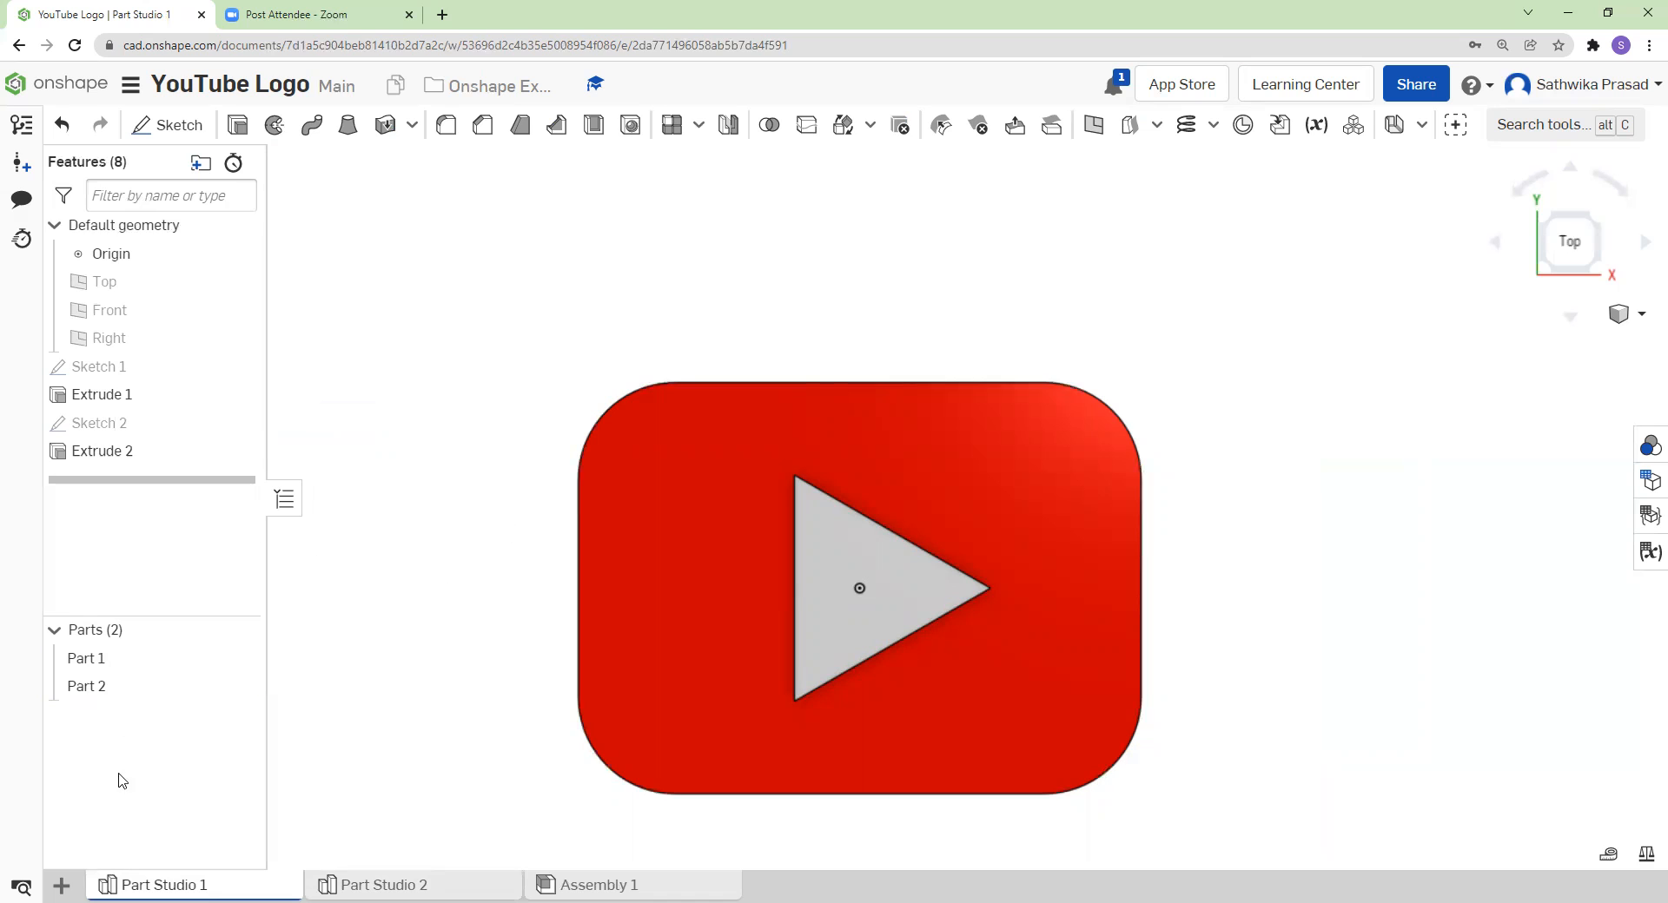
right_click(170, 665)
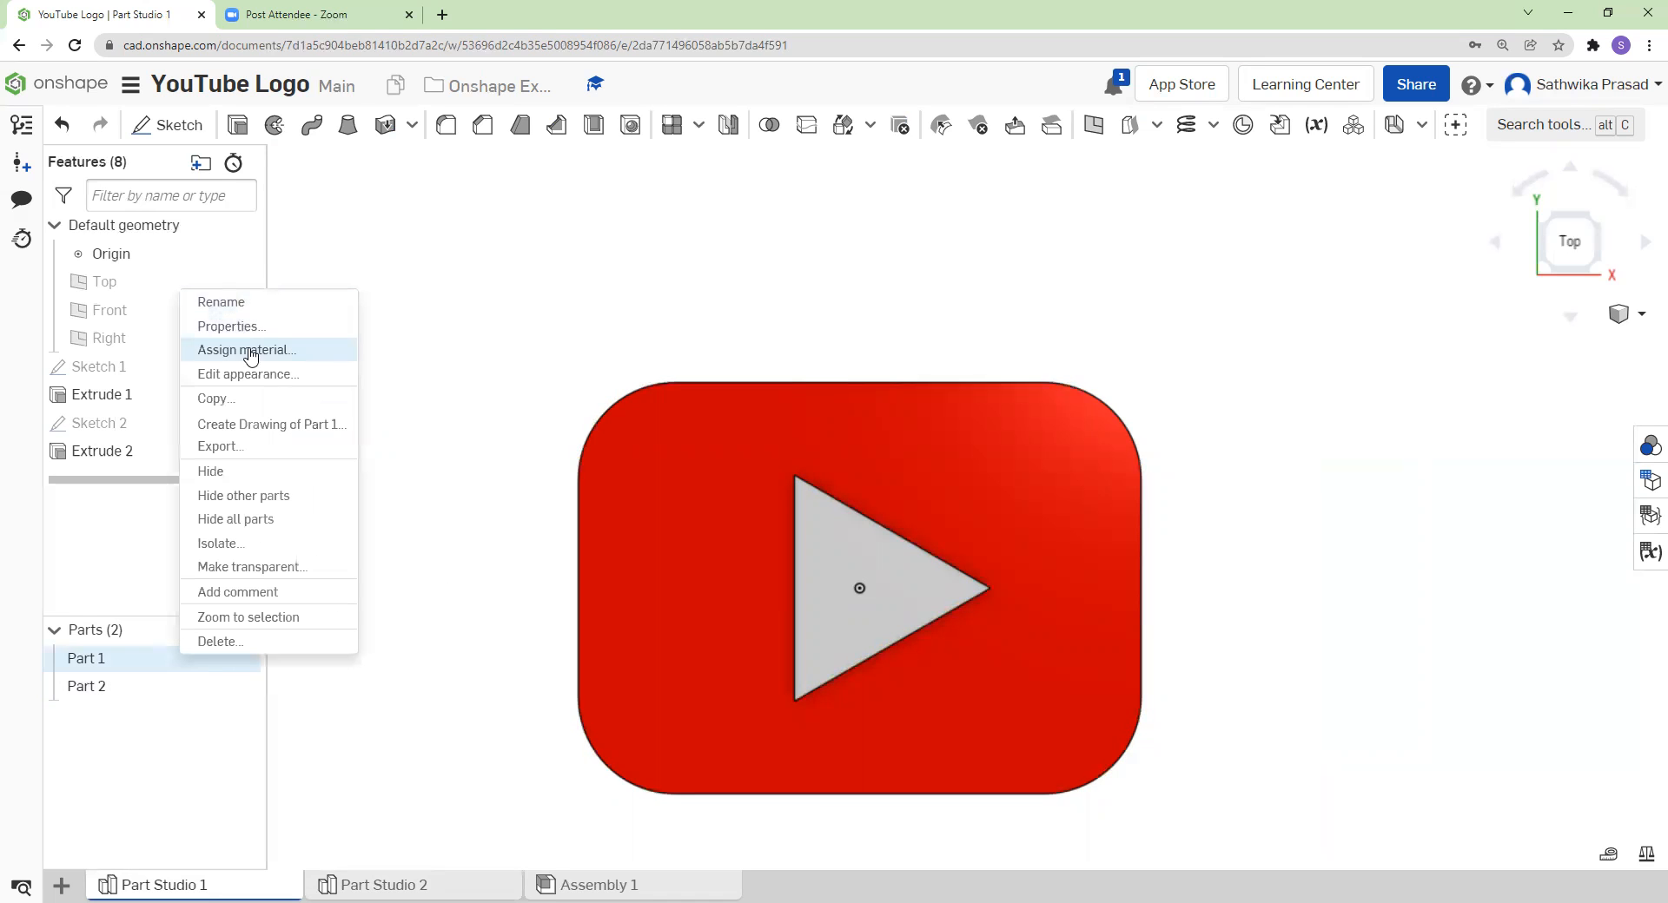
left_click(251, 393)
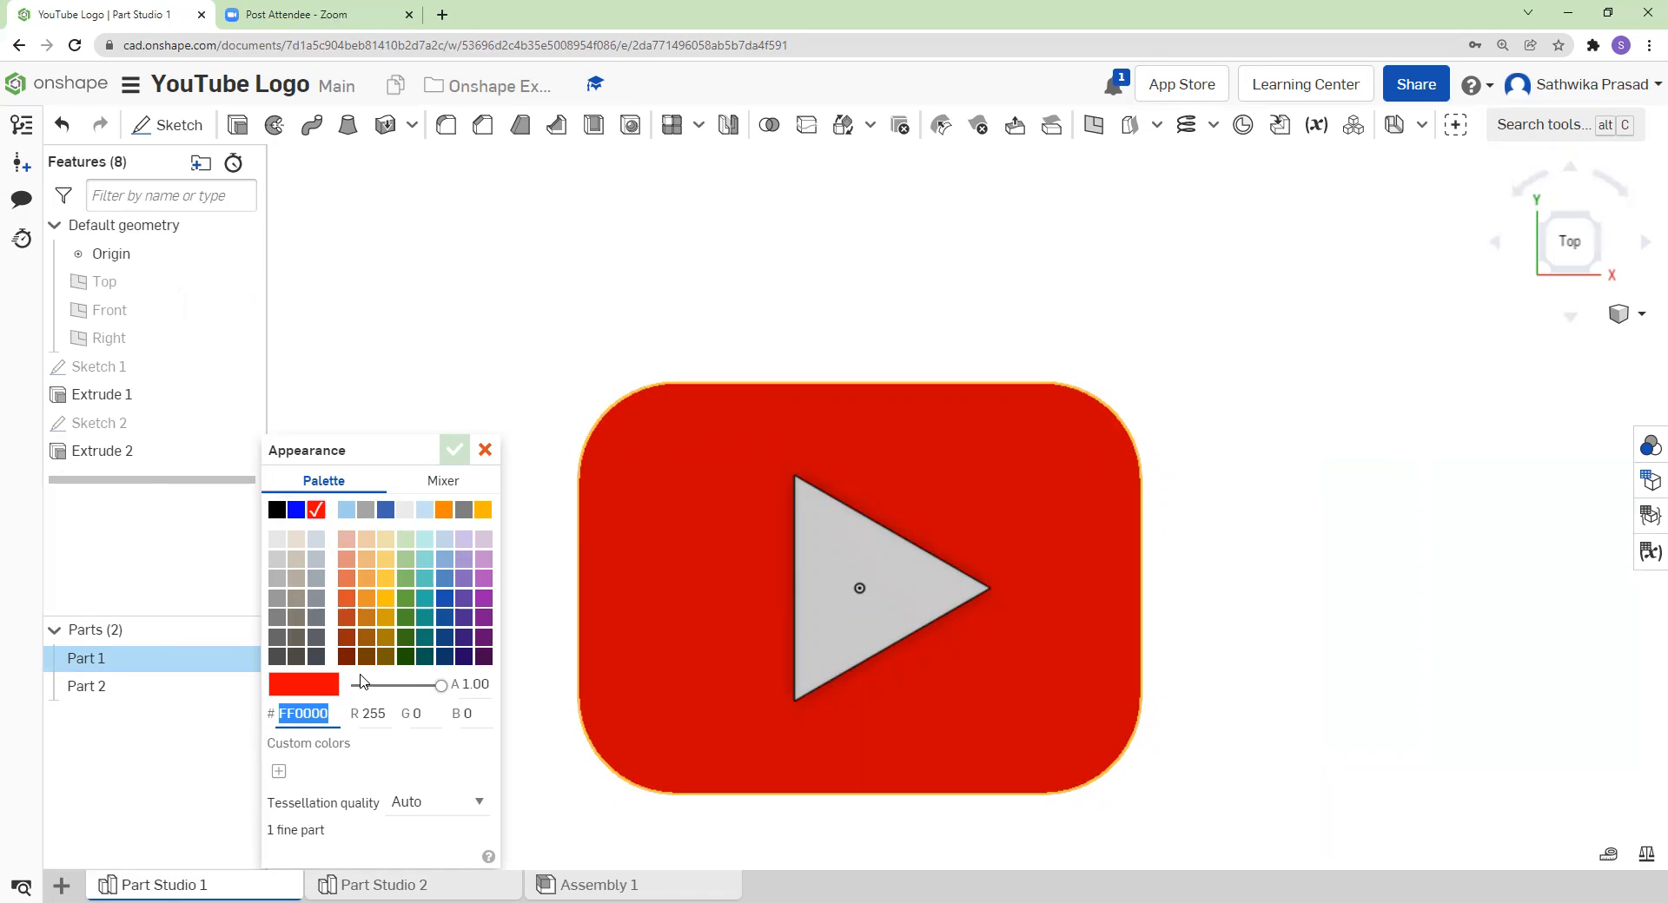
- Set the appearance colour of Part 1 in Part Studio 2 to hex FF0000
left_click(402, 881)
right_click(139, 658)
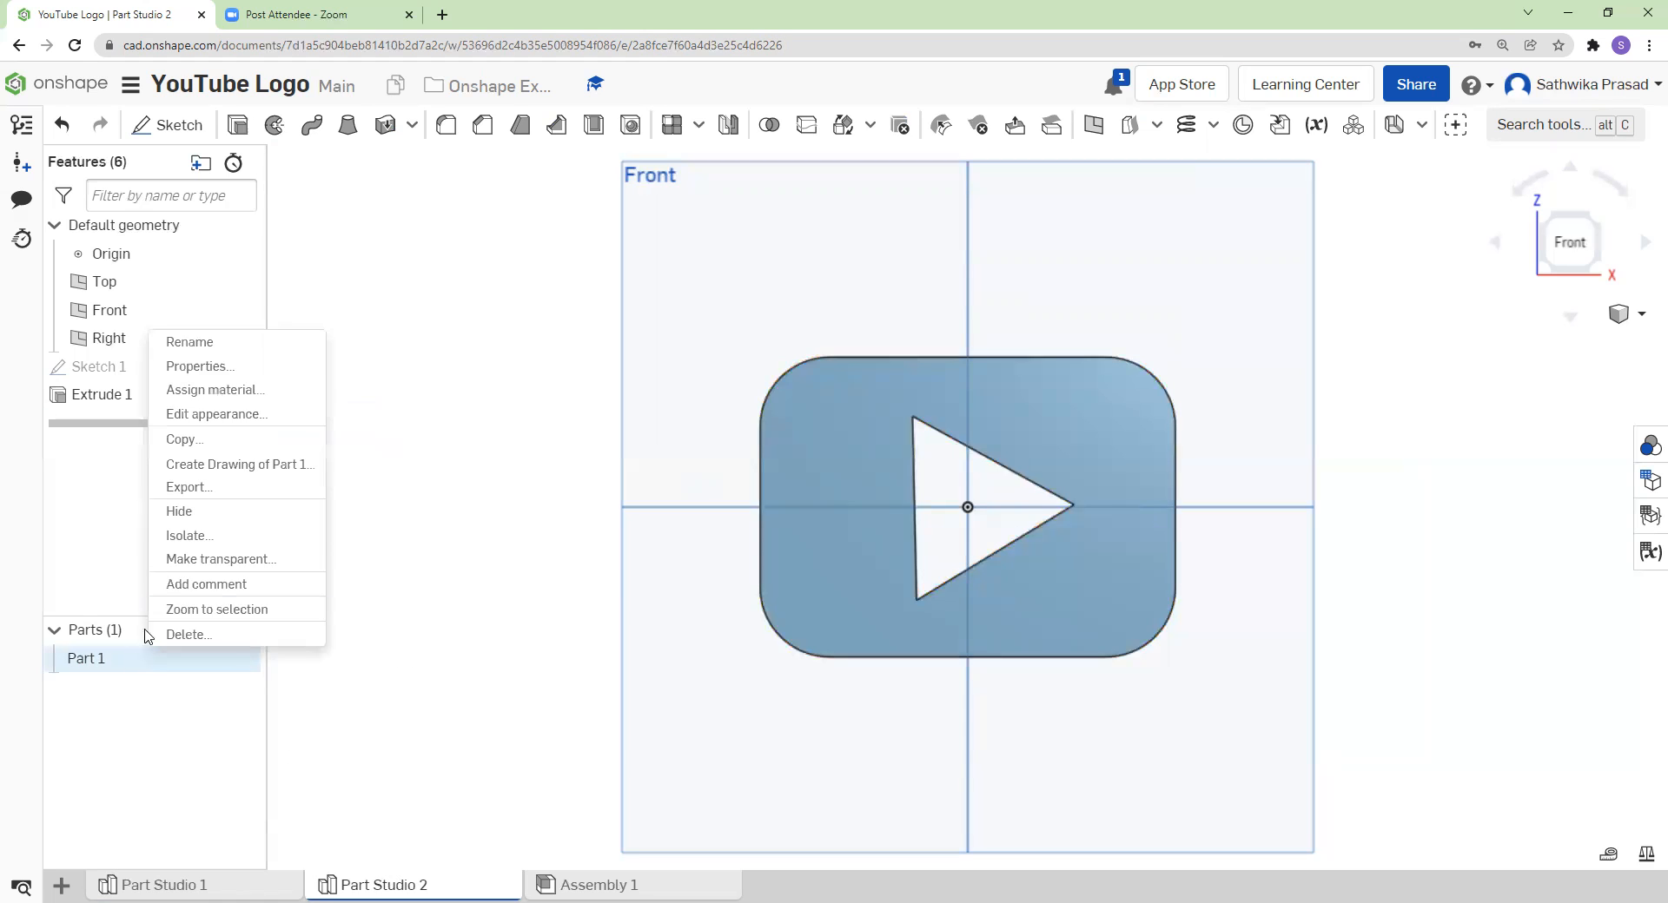
left_click(213, 423)
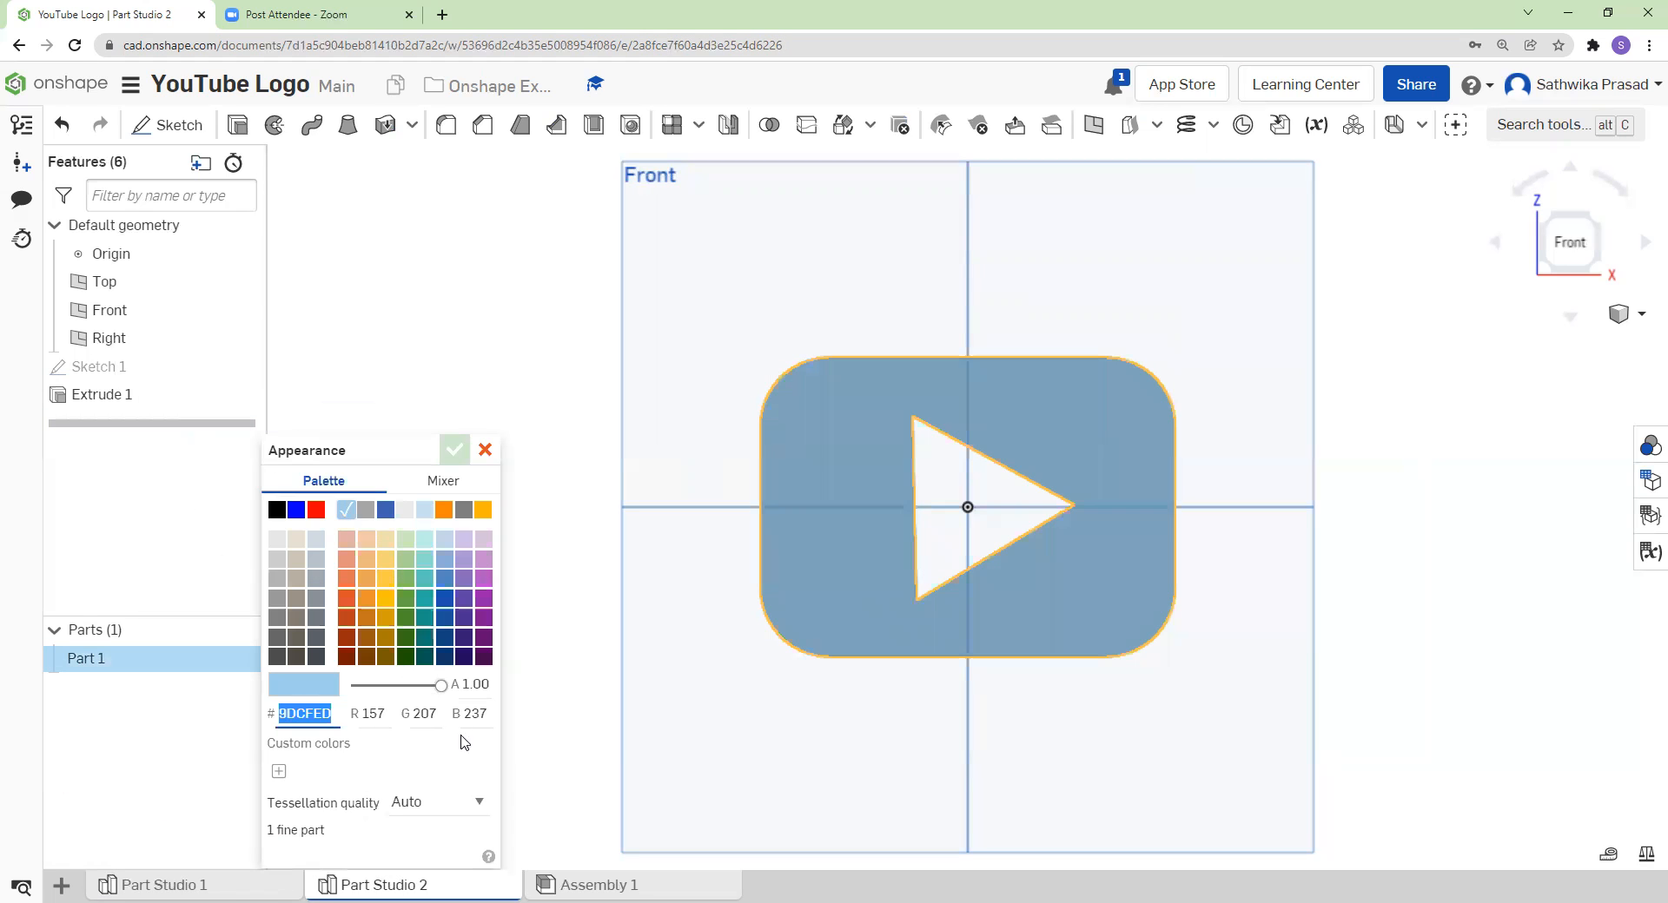
type("FF0000")
key("Return")
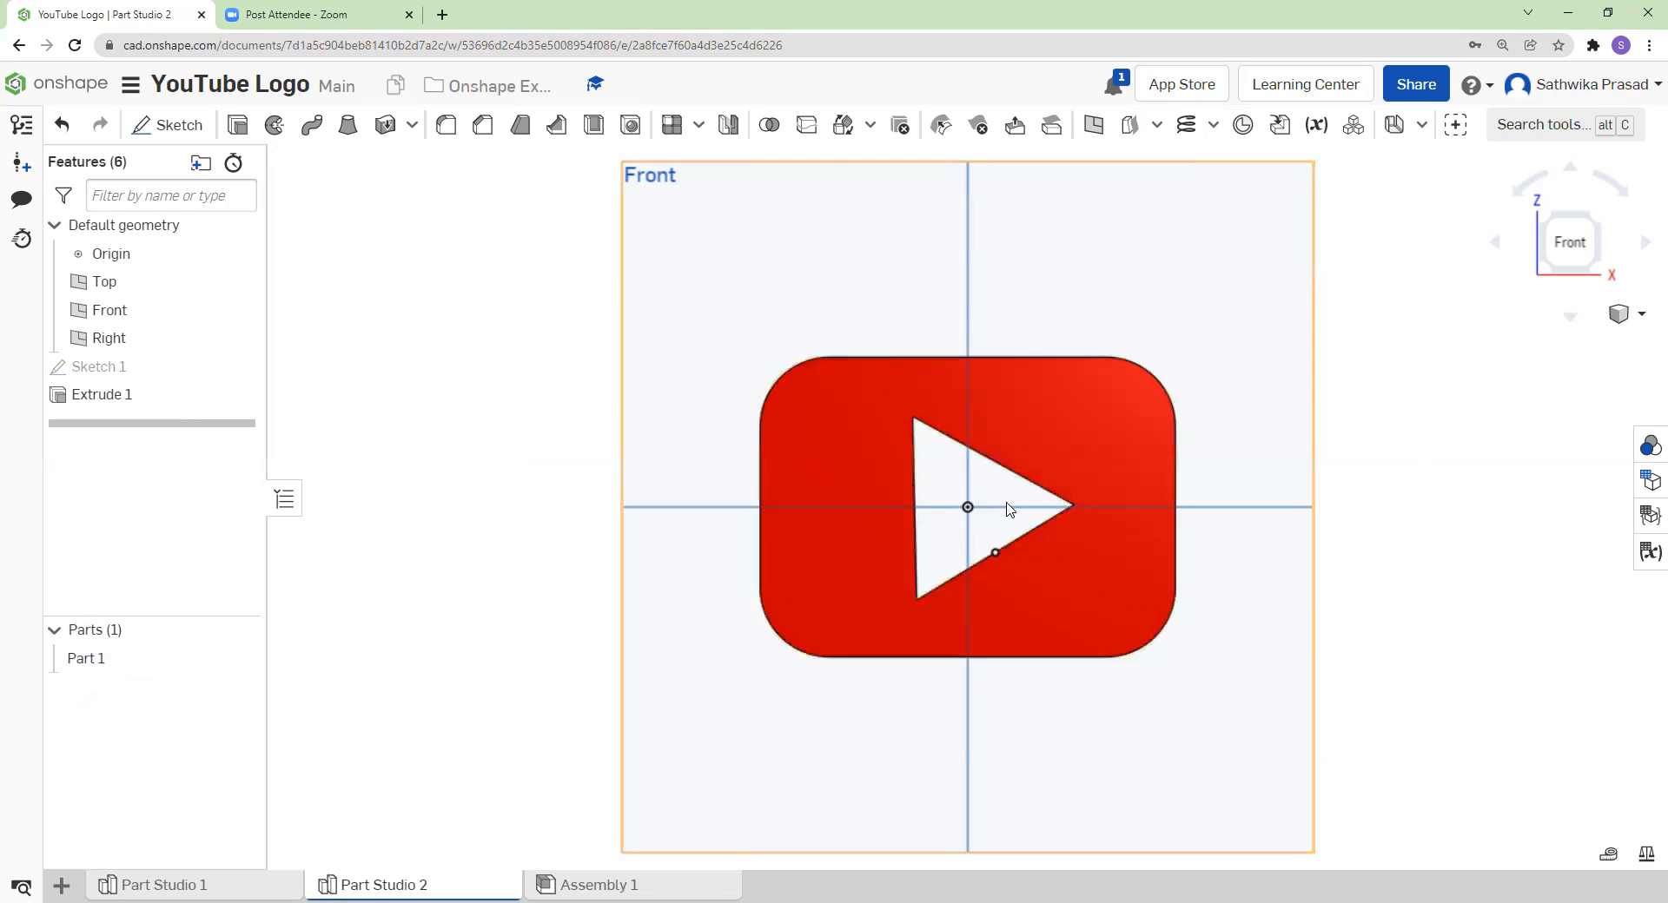
left_click(182, 121)
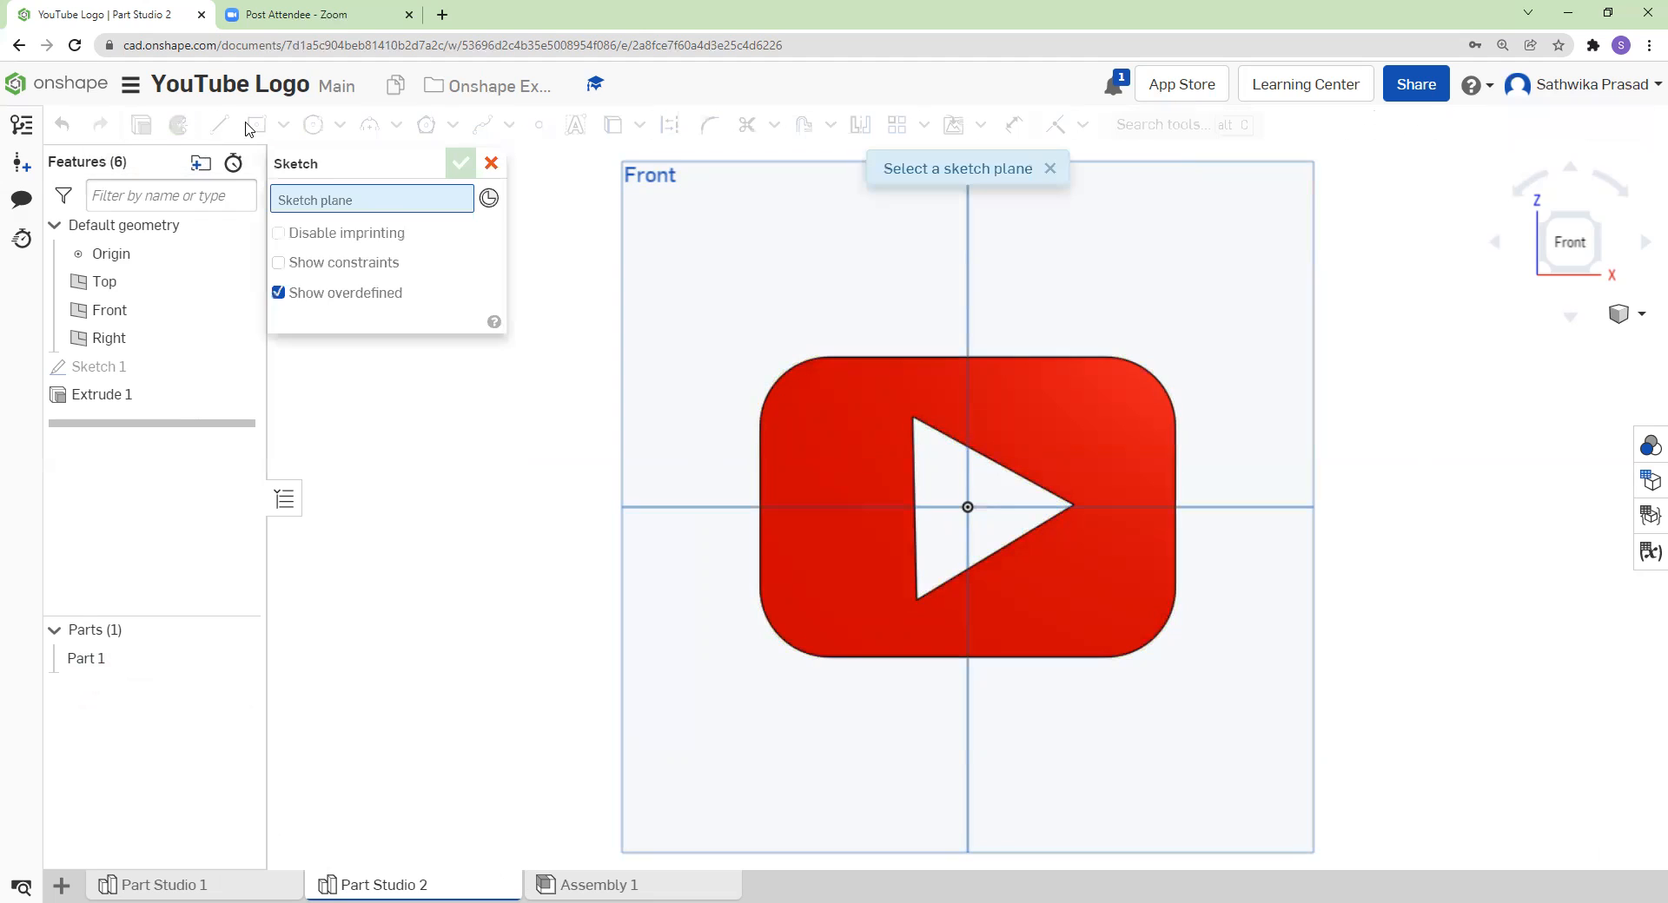
key("Escape")
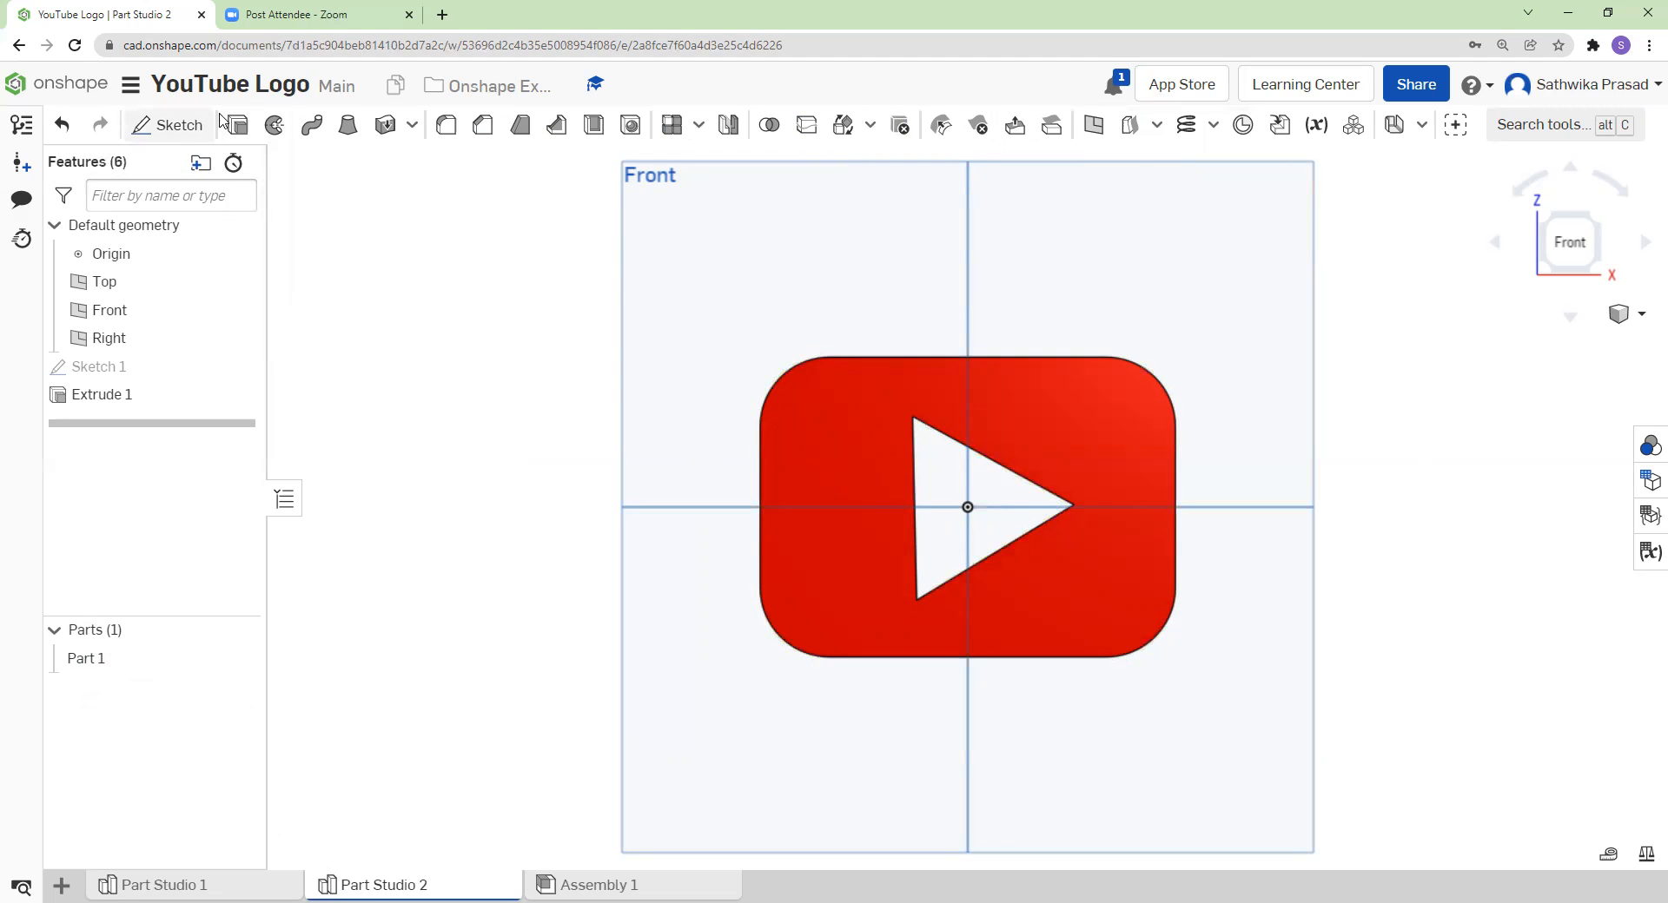
key("shift+e")
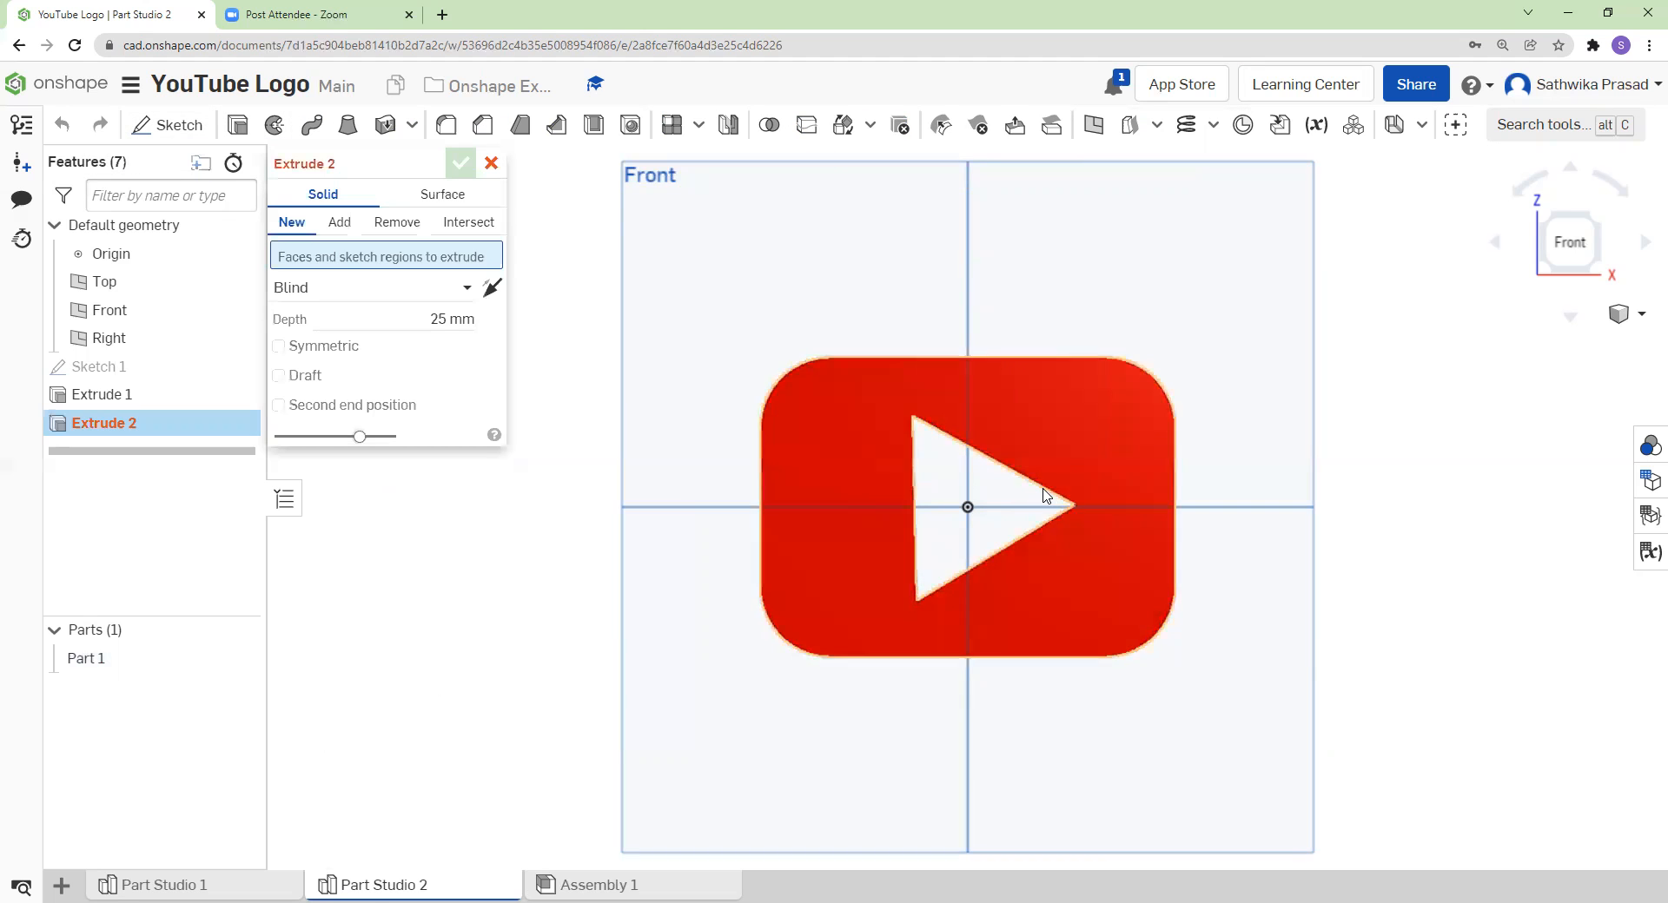
scroll(999, 495, "down", 3)
left_click(1045, 495)
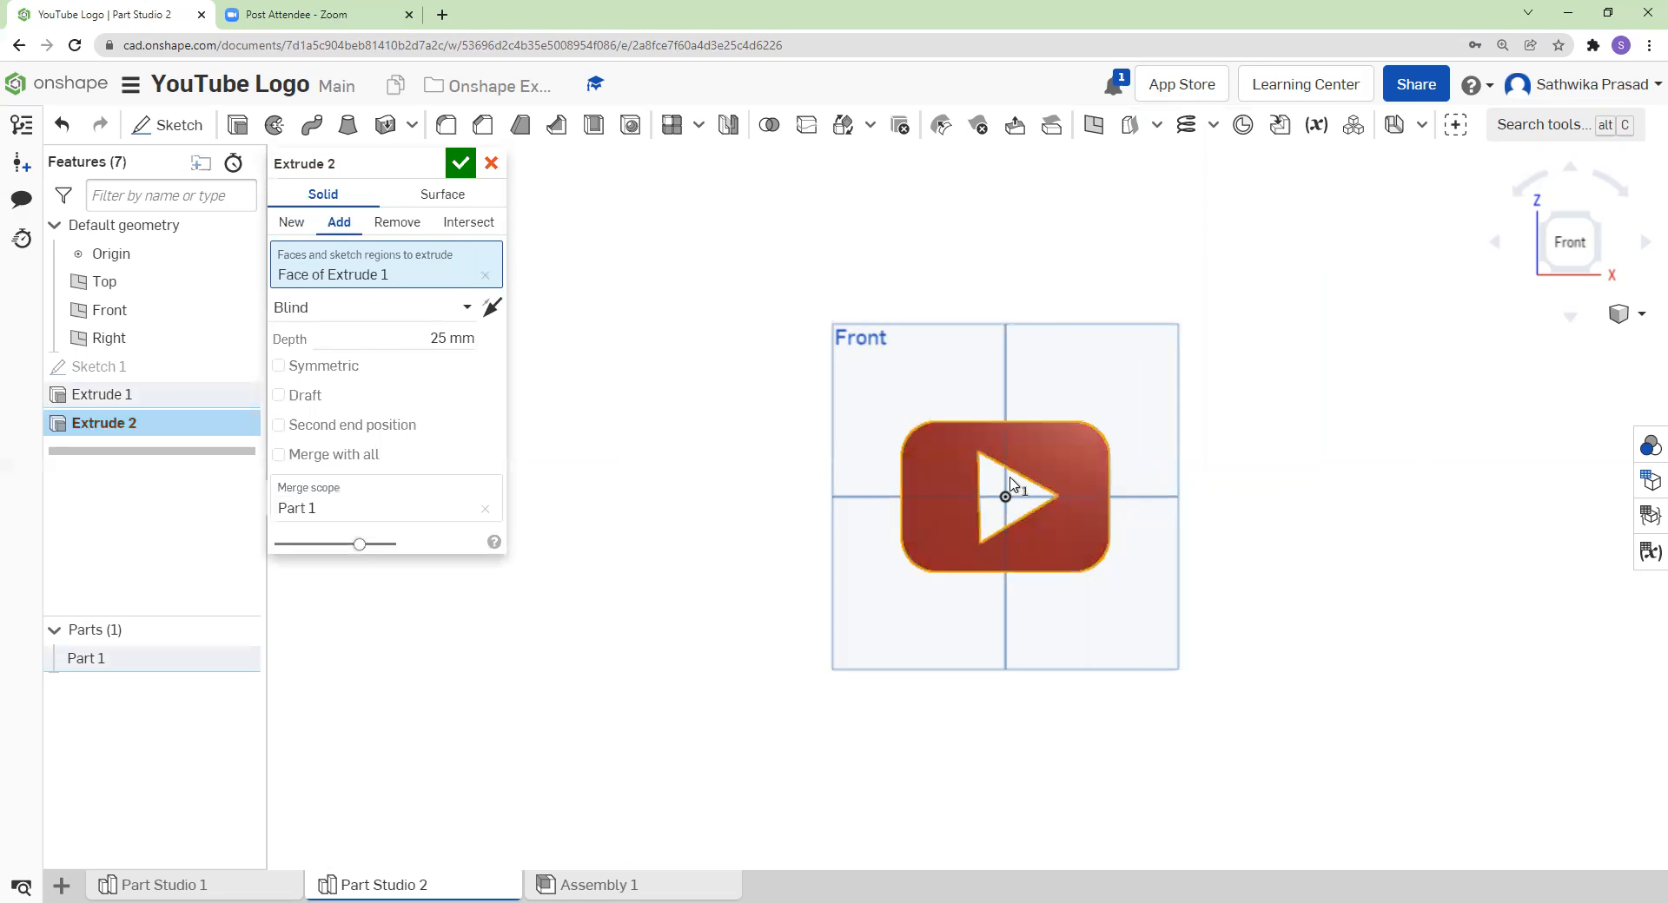
scroll(1012, 475, "up", 1)
scroll(1011, 475, "down", 7)
scroll(1012, 476, "up", 6)
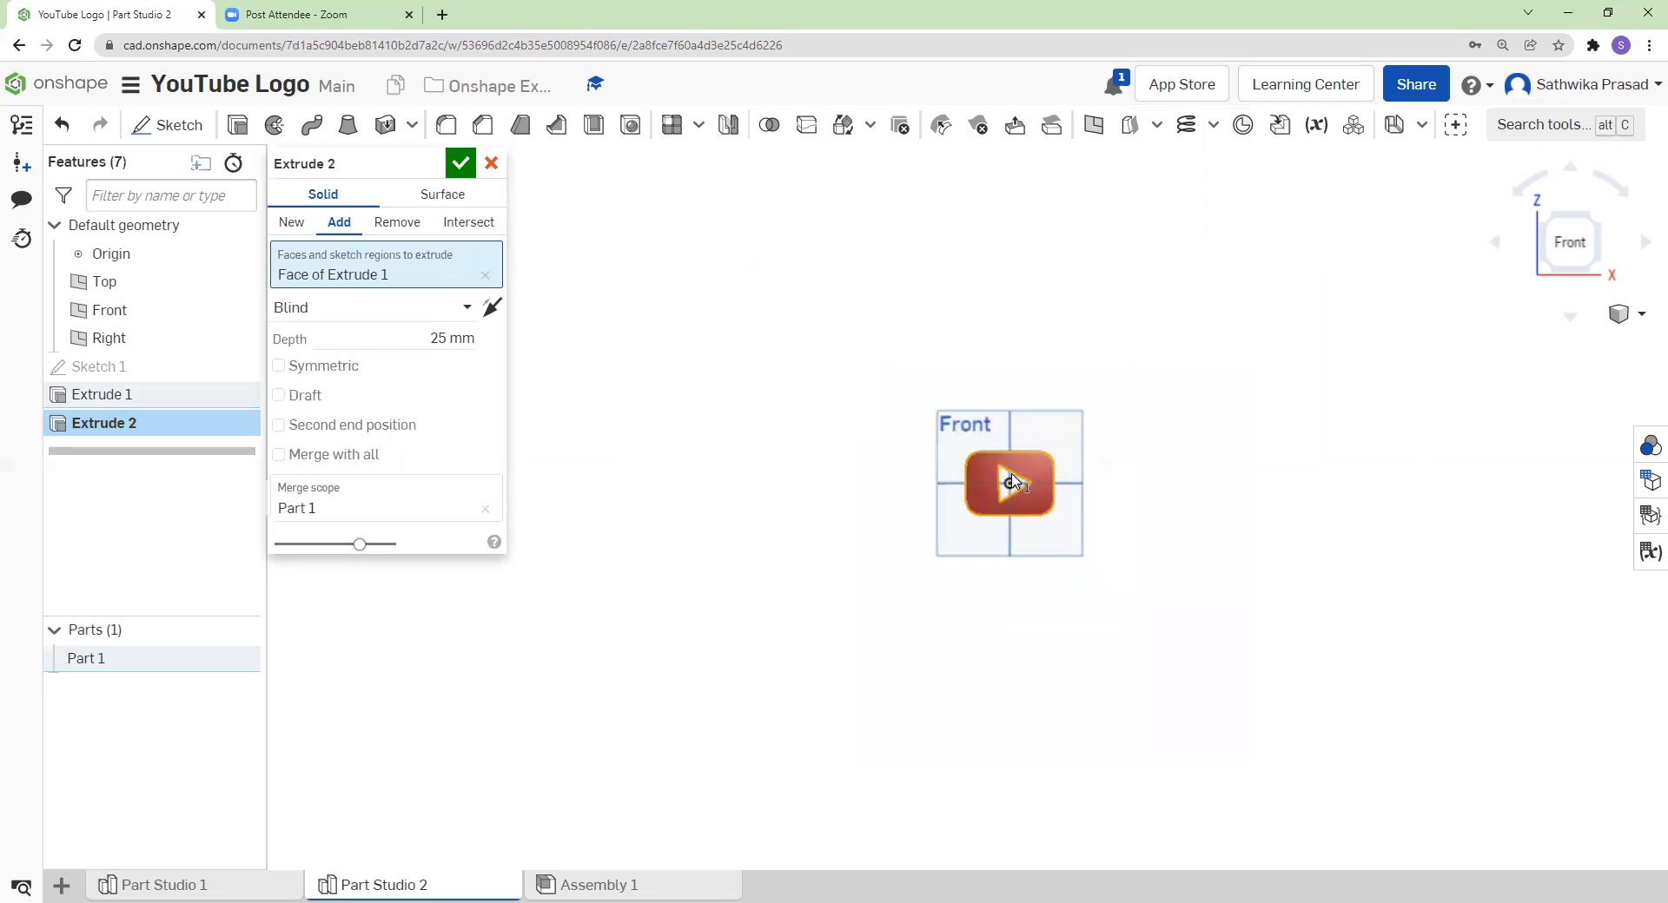
scroll(1012, 477, "up", 6)
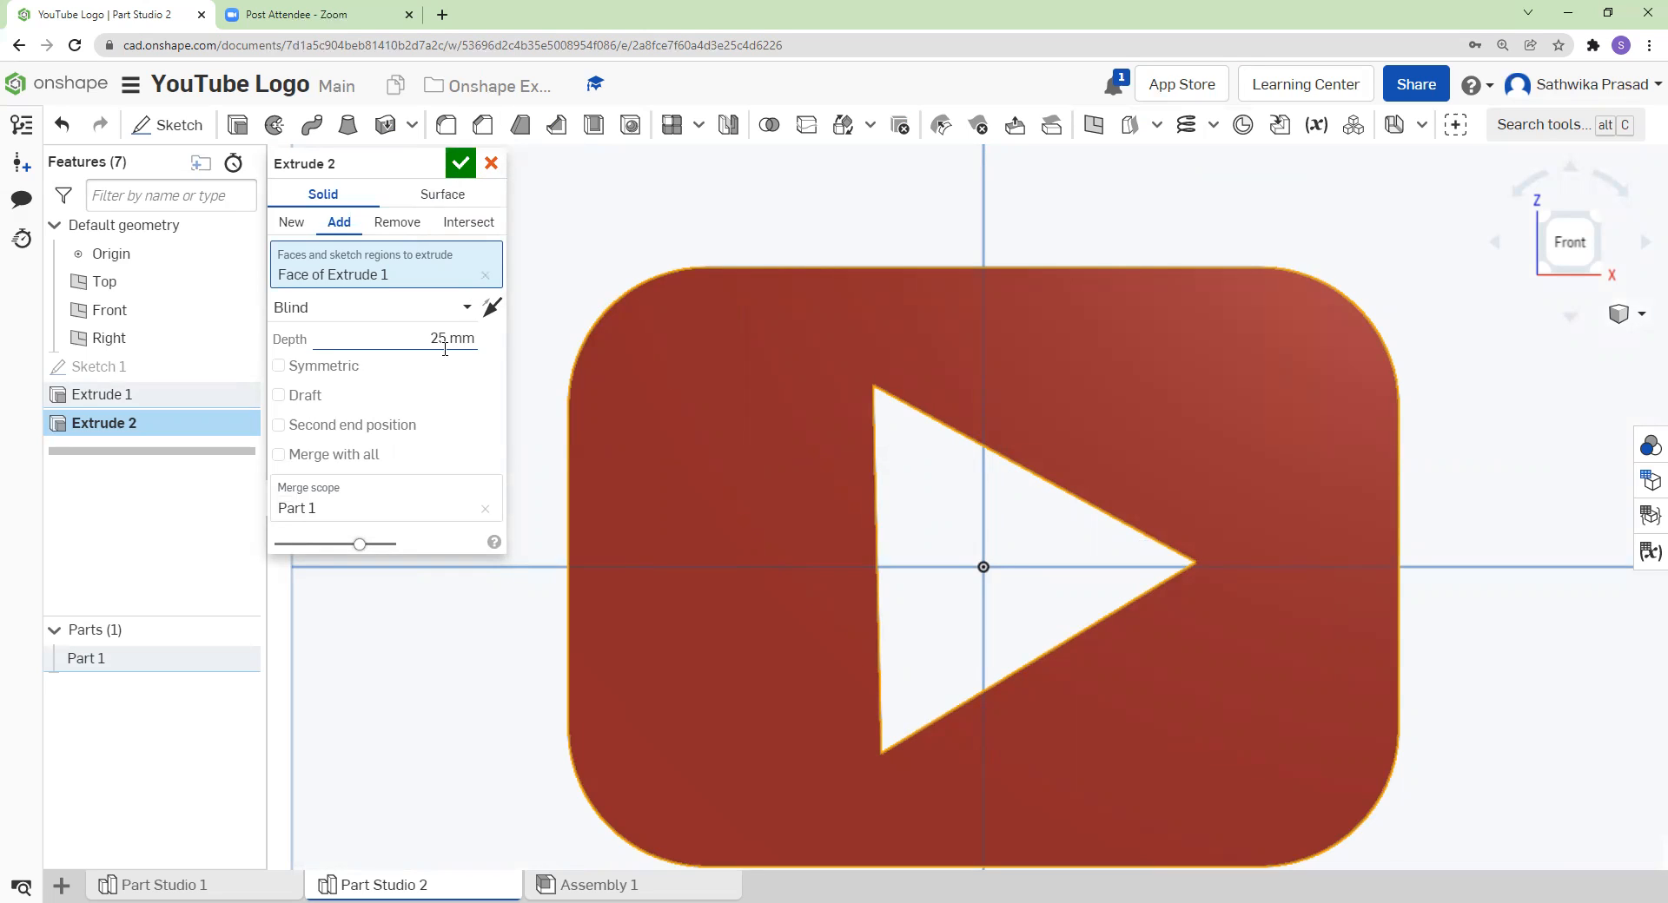
left_click(292, 223)
scroll(894, 474, "down", 5)
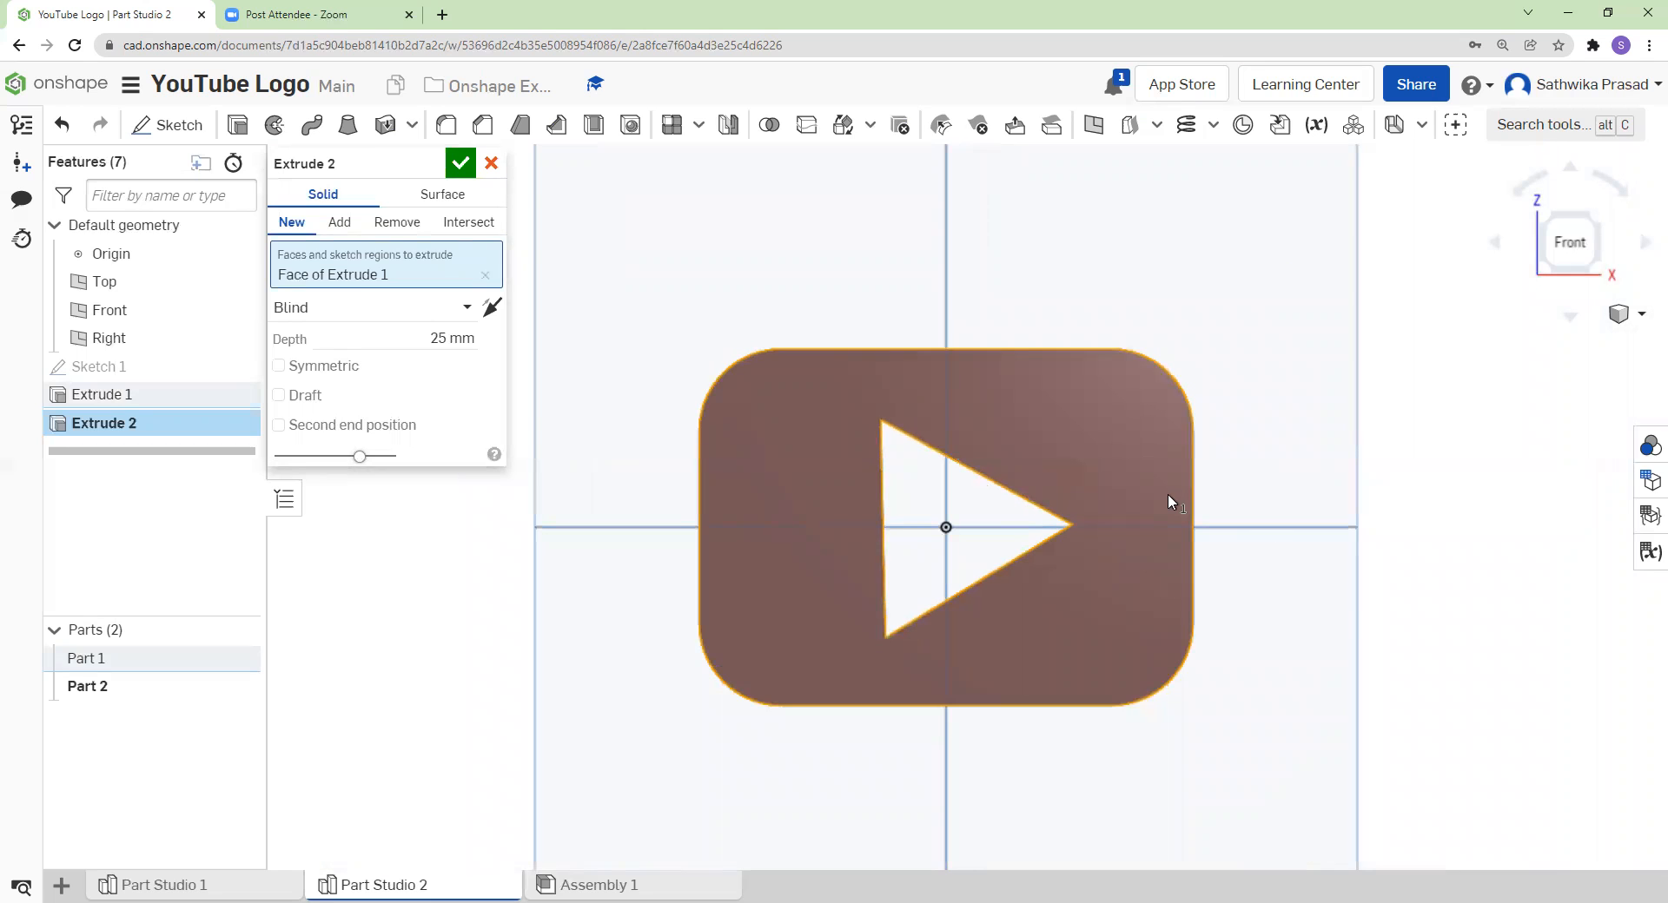
key("Escape")
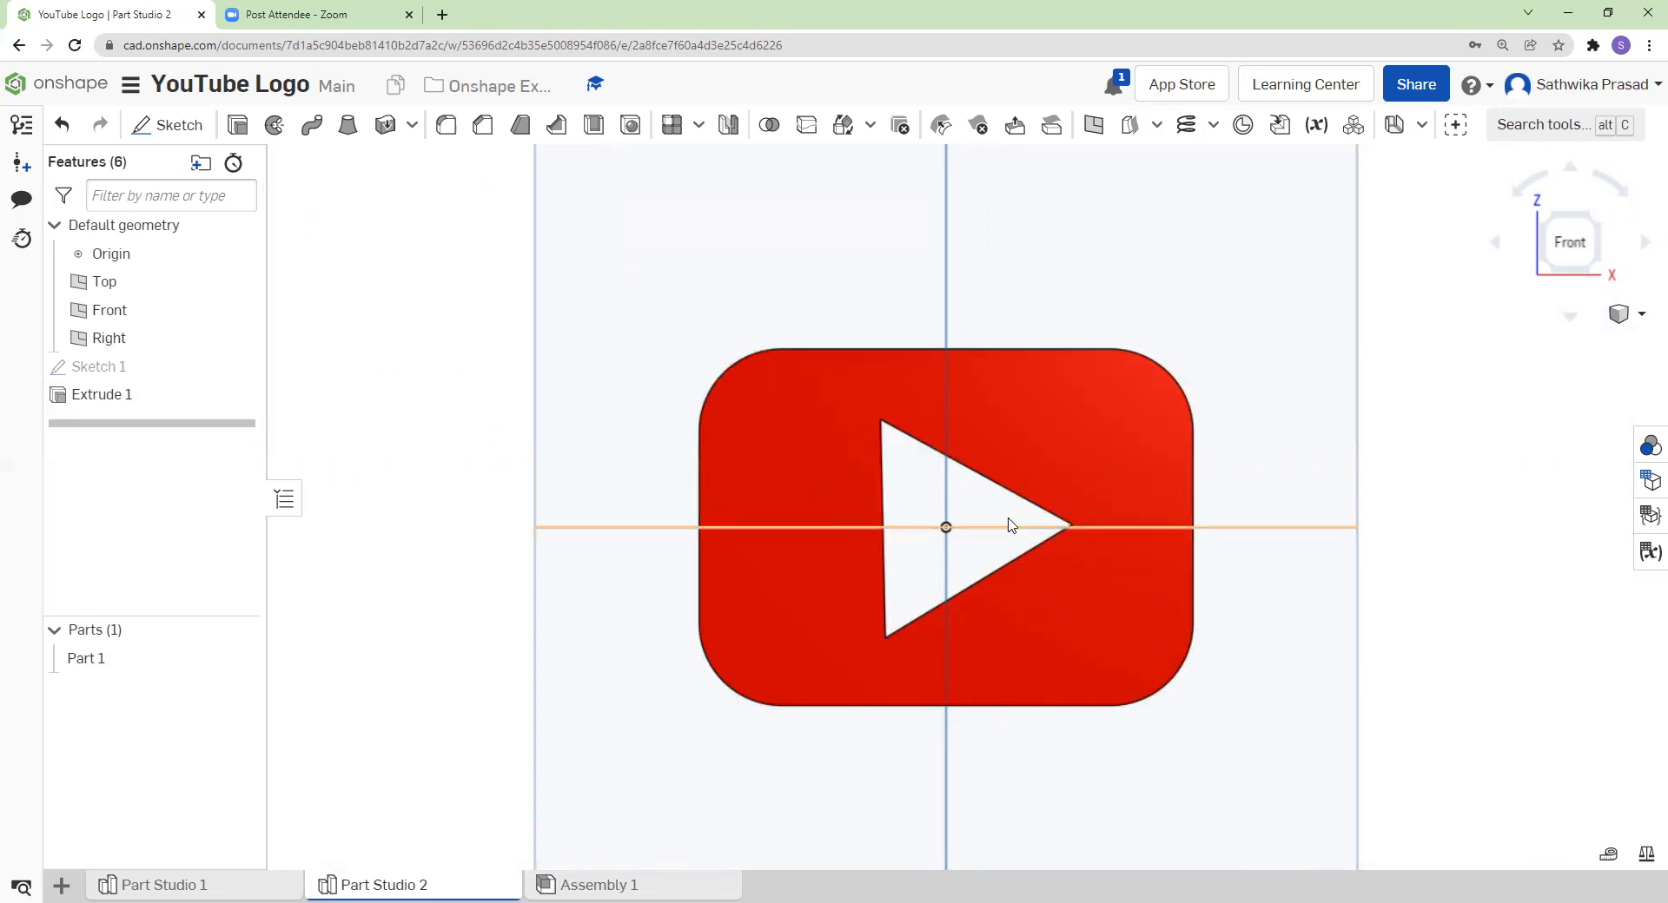
- Extrude the triangle region of Sketch 1 as a new solid, symmetric with a 4 mm depth
right_click(159, 374)
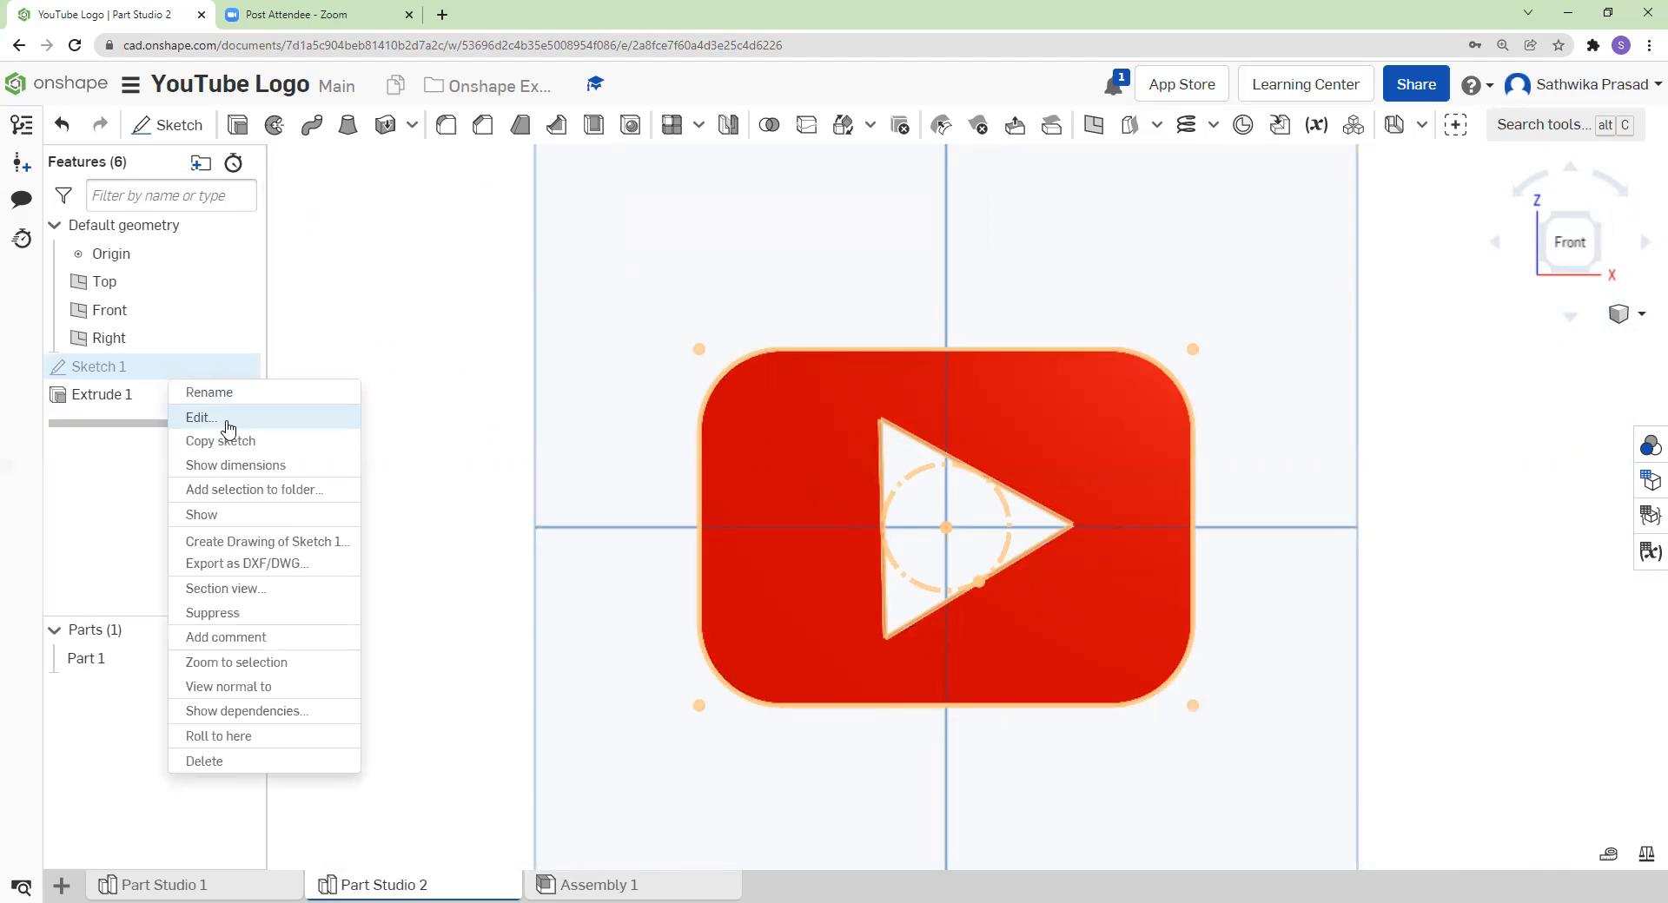
left_click(225, 422)
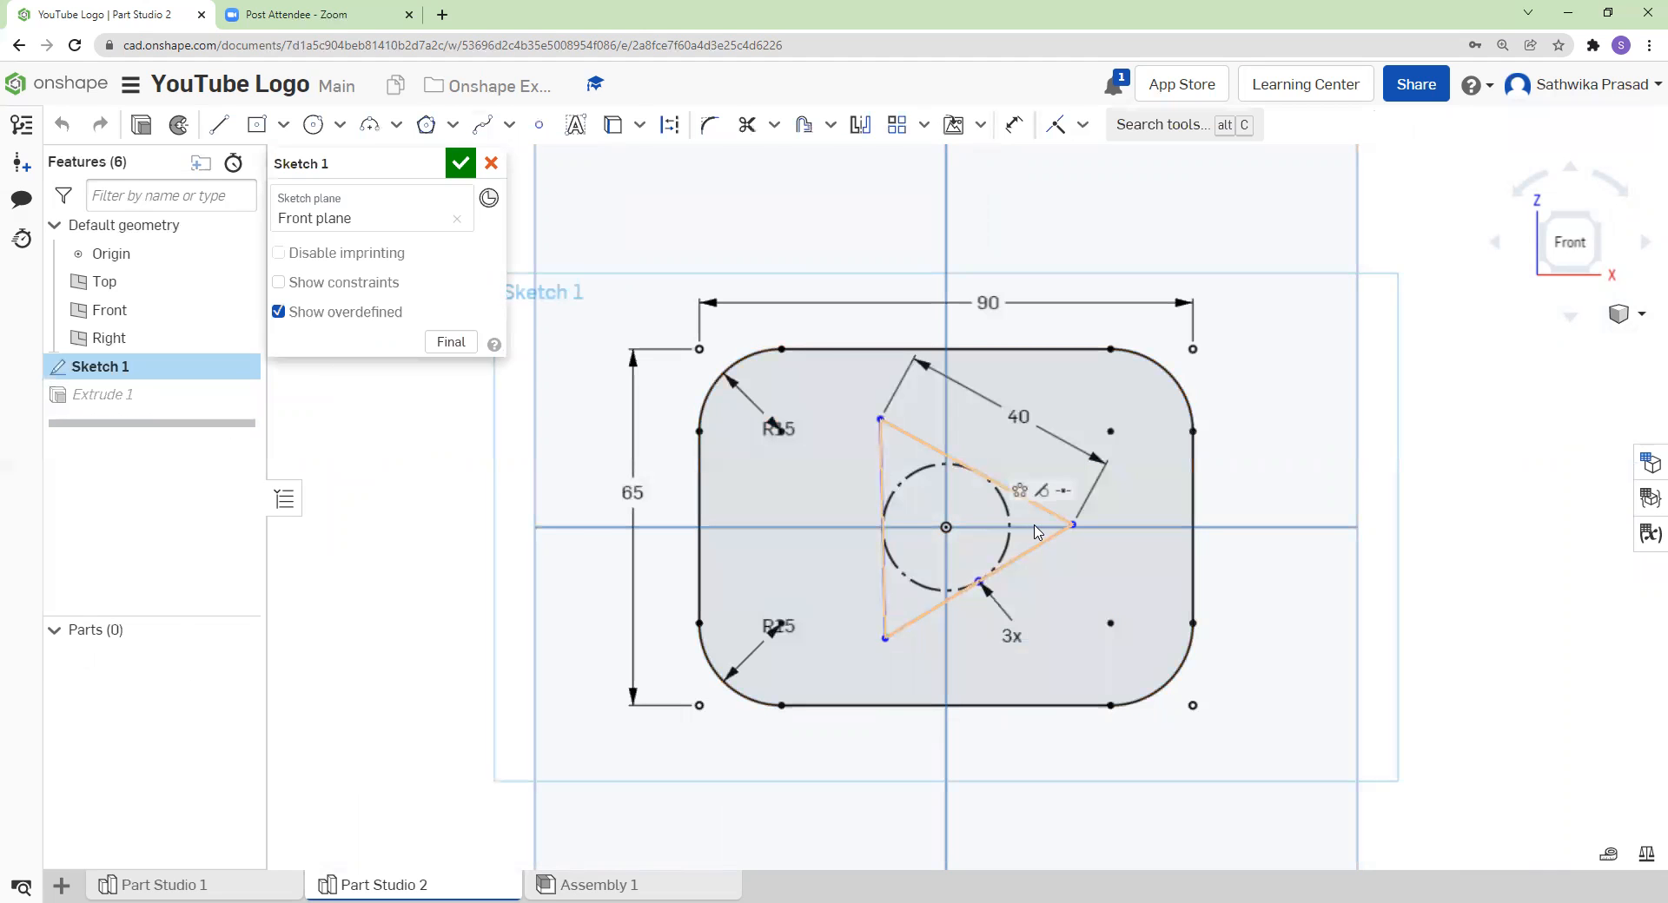
left_click(1037, 531)
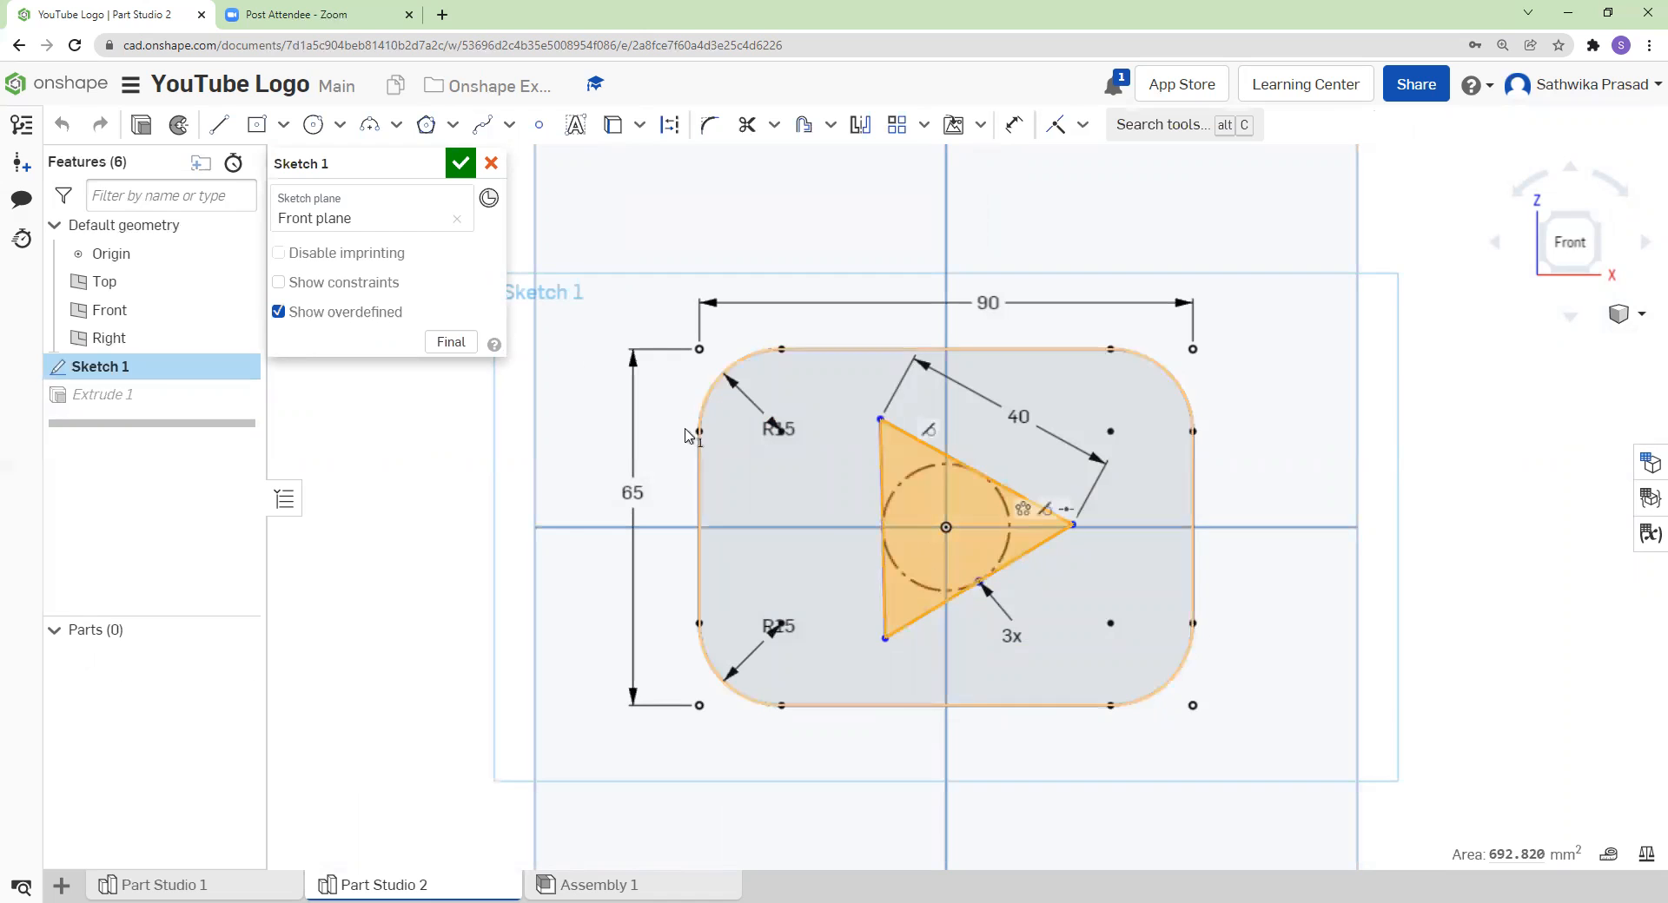
left_click(139, 127)
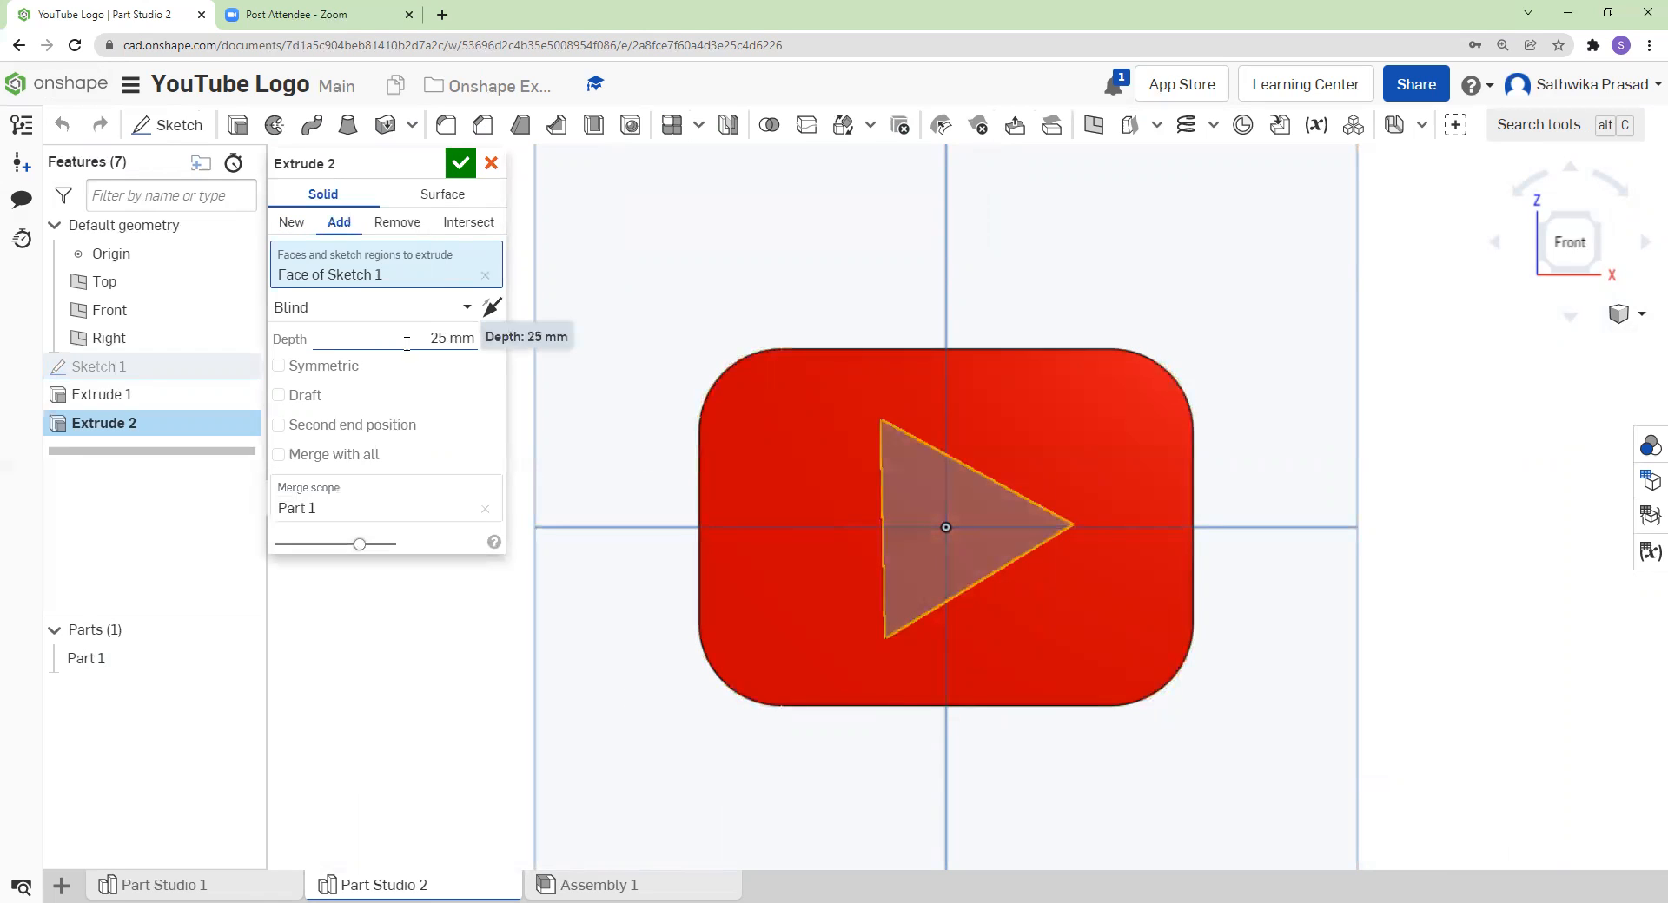
left_click(280, 365)
left_click(472, 337)
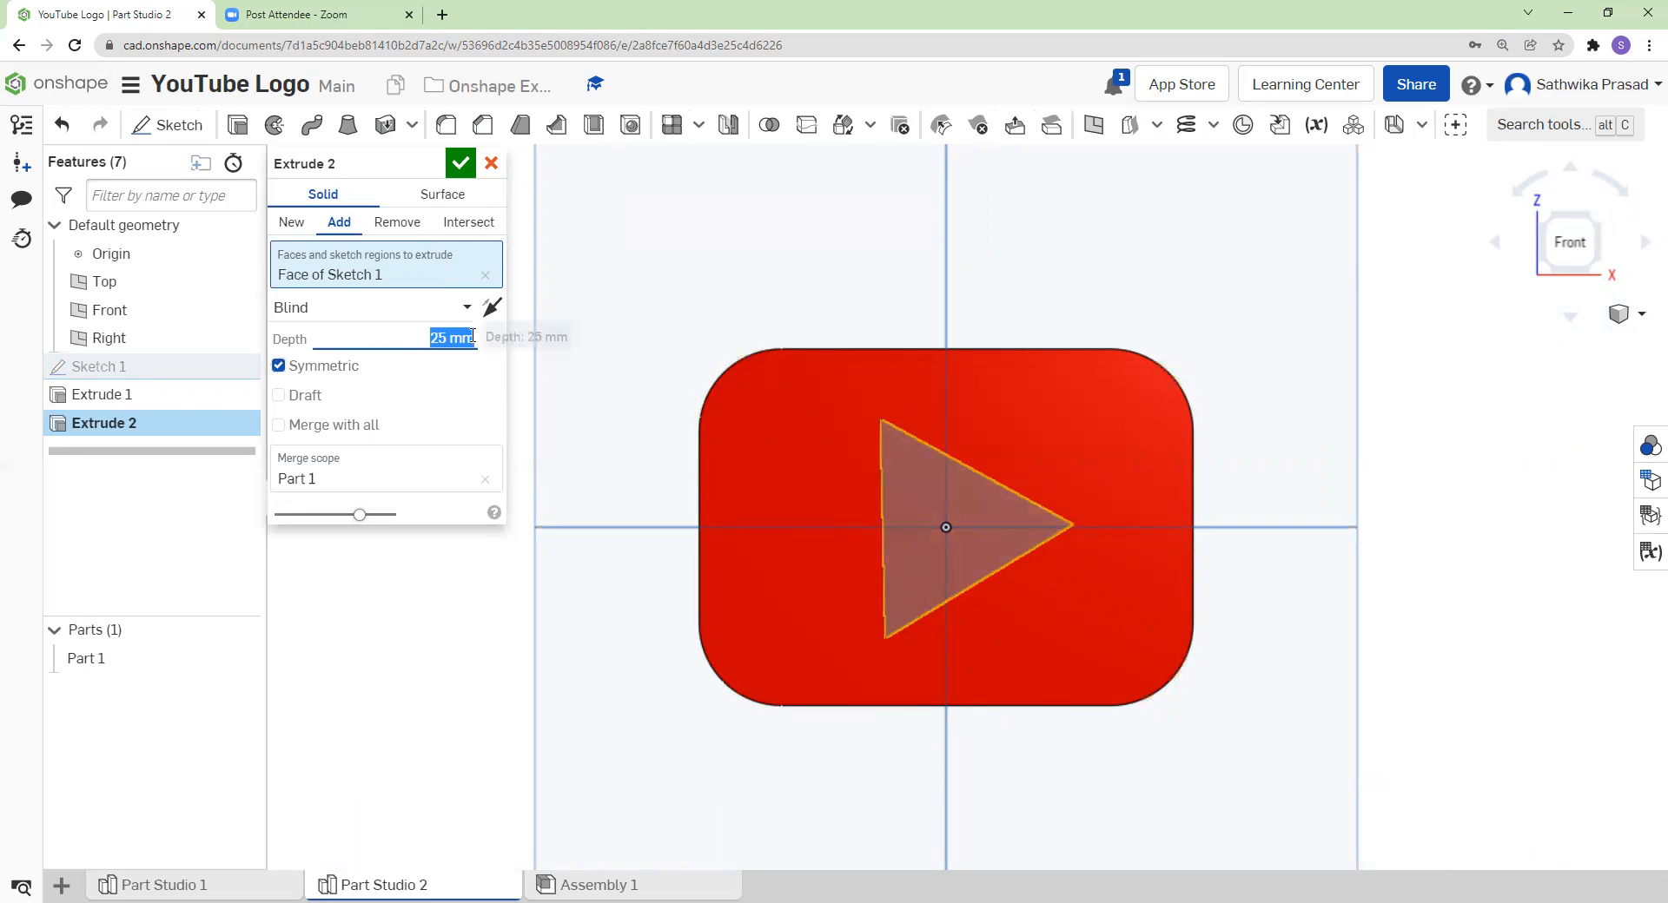
type("4")
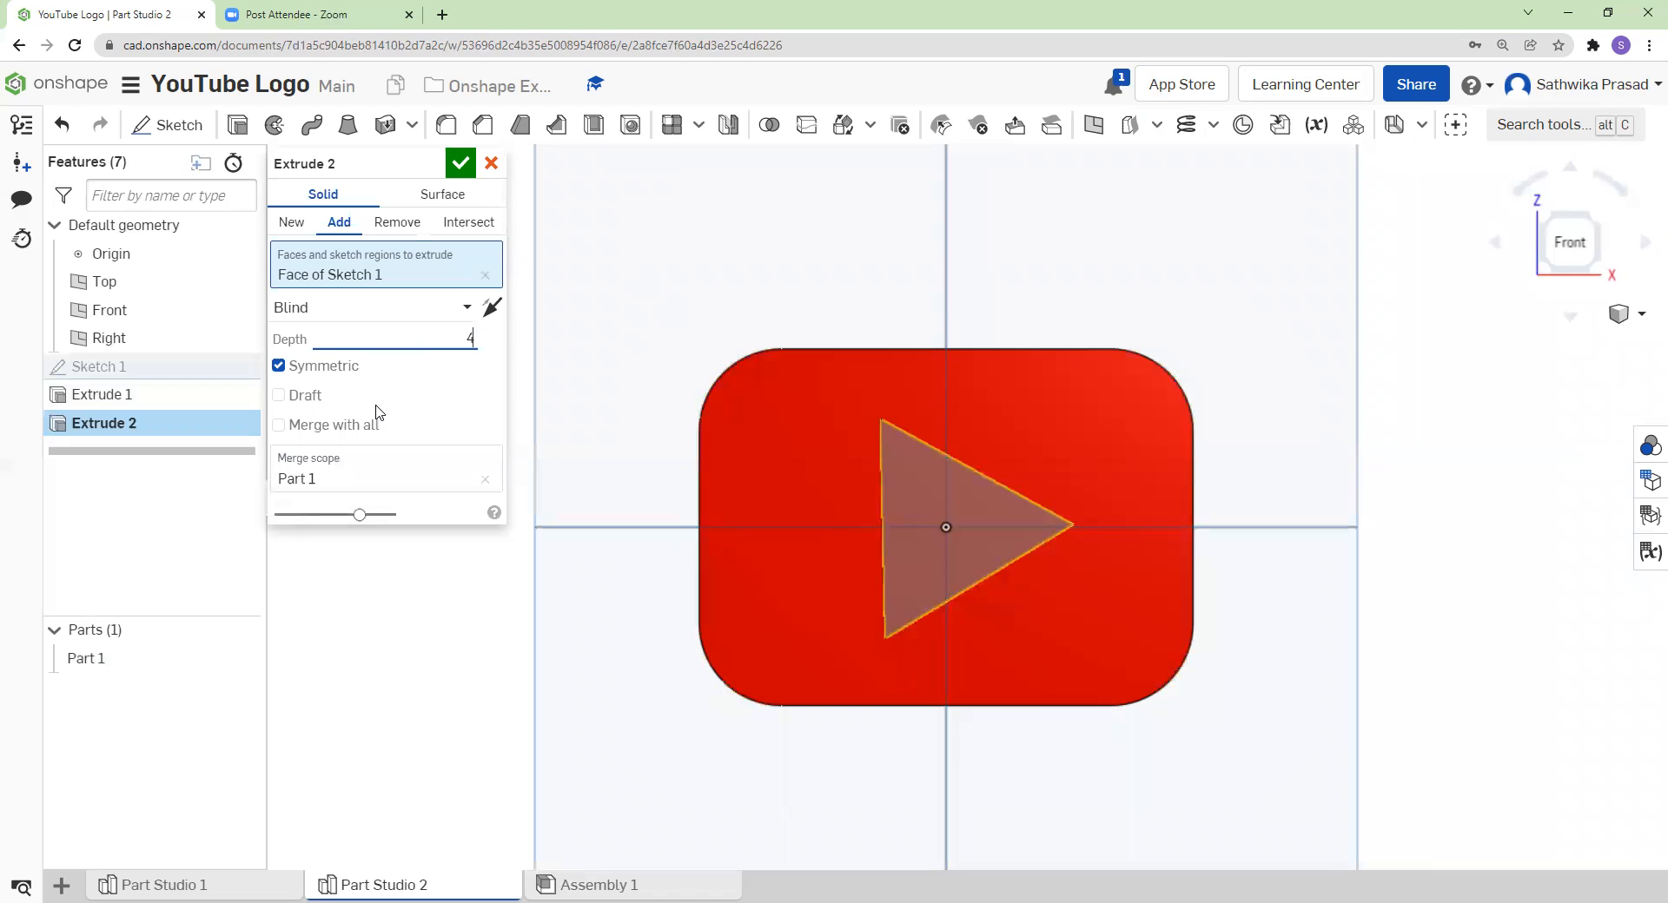
key("Return")
left_click(291, 222)
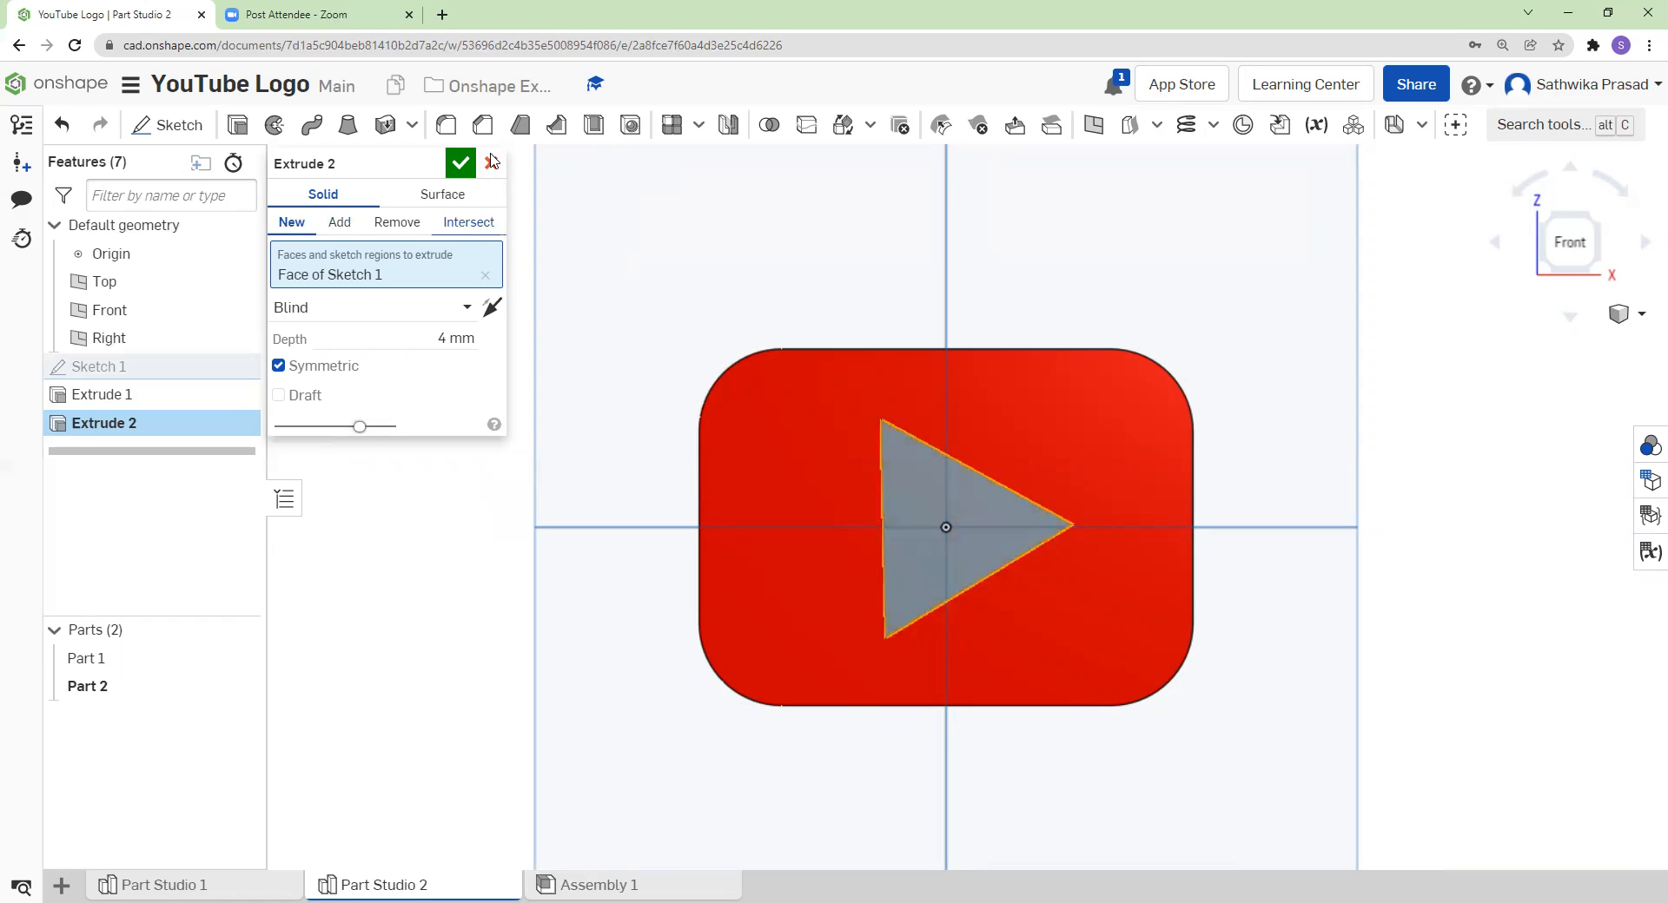
left_click(460, 162)
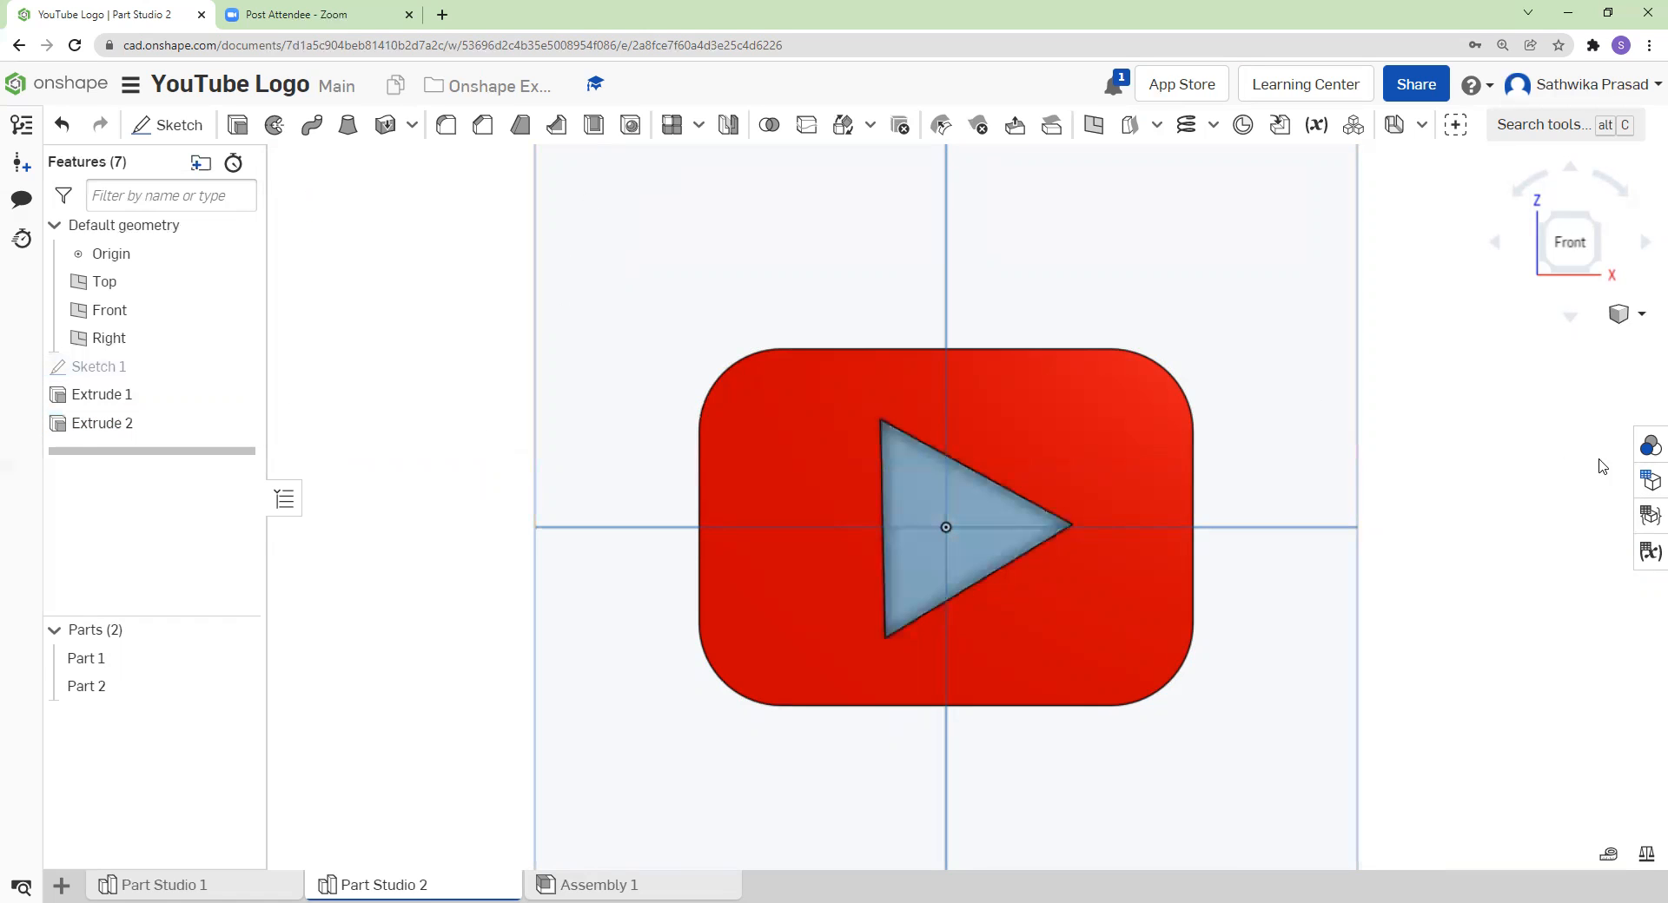
- Set the depth of the play triangle's extrusion to 9 mm
left_click(1615, 315)
left_click(1520, 345)
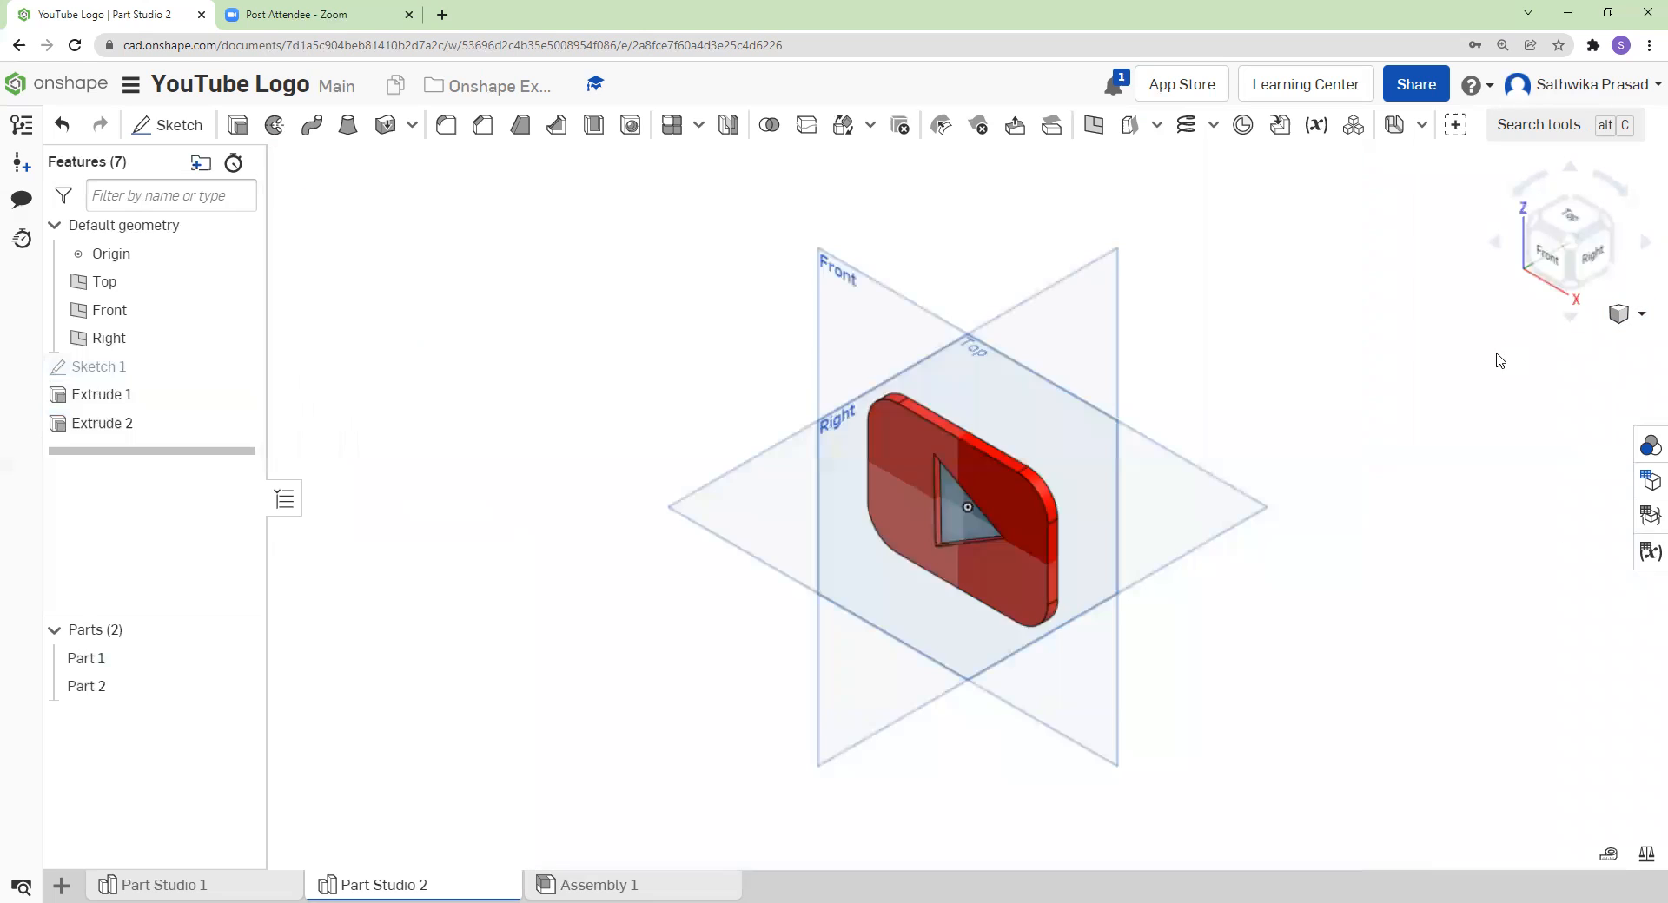
left_click(1644, 248)
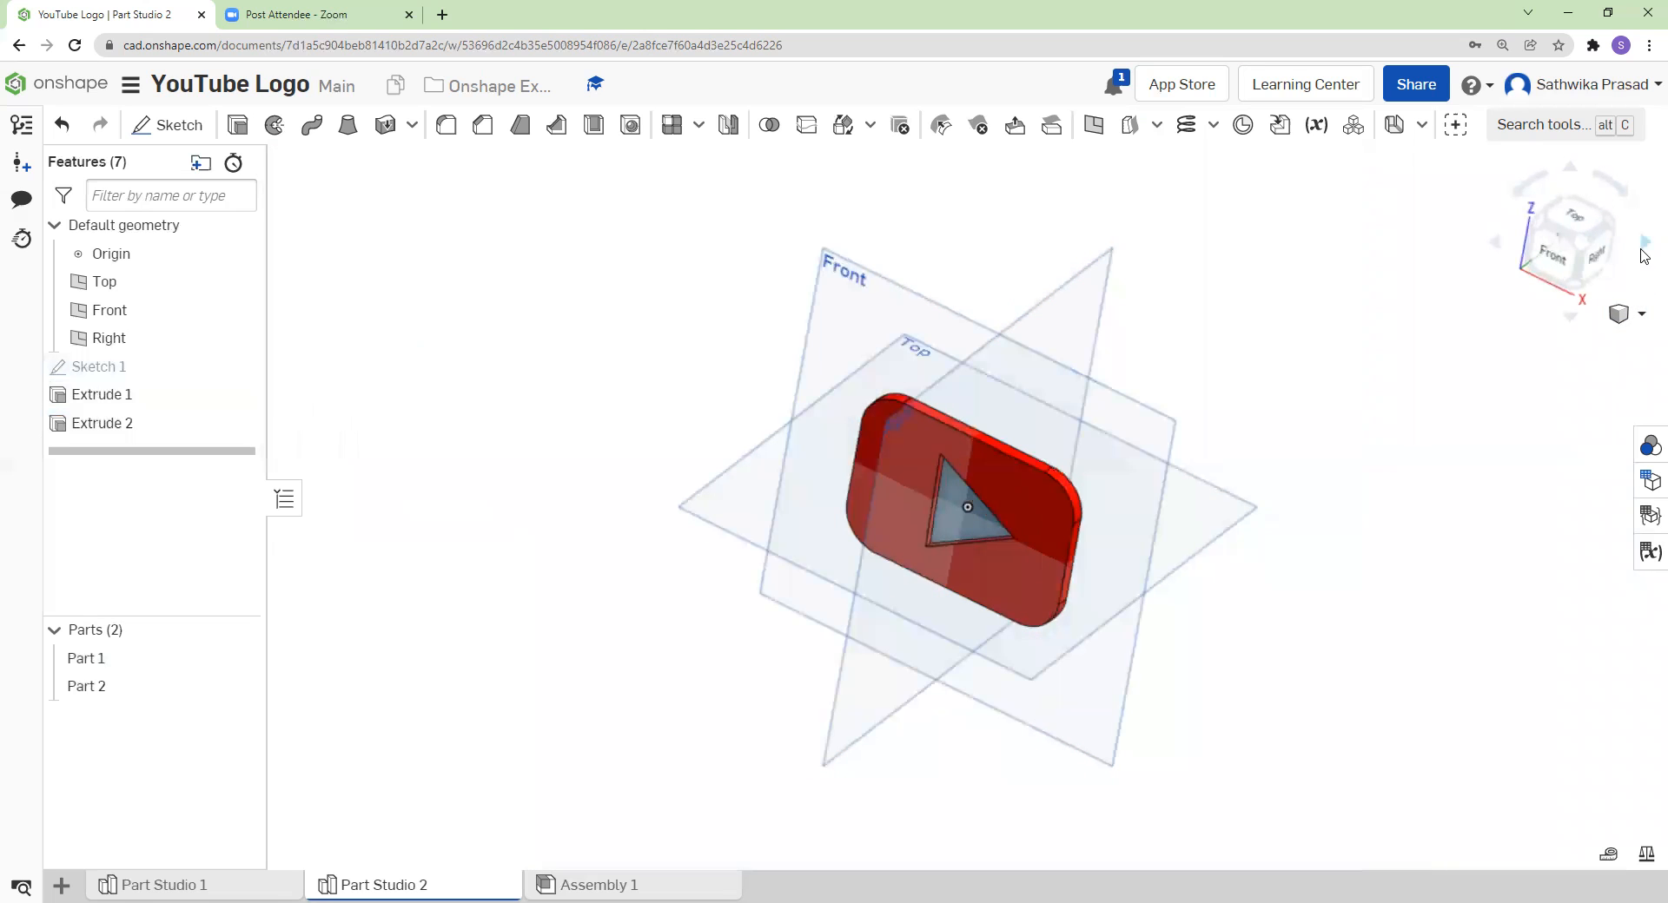
left_click(1493, 246)
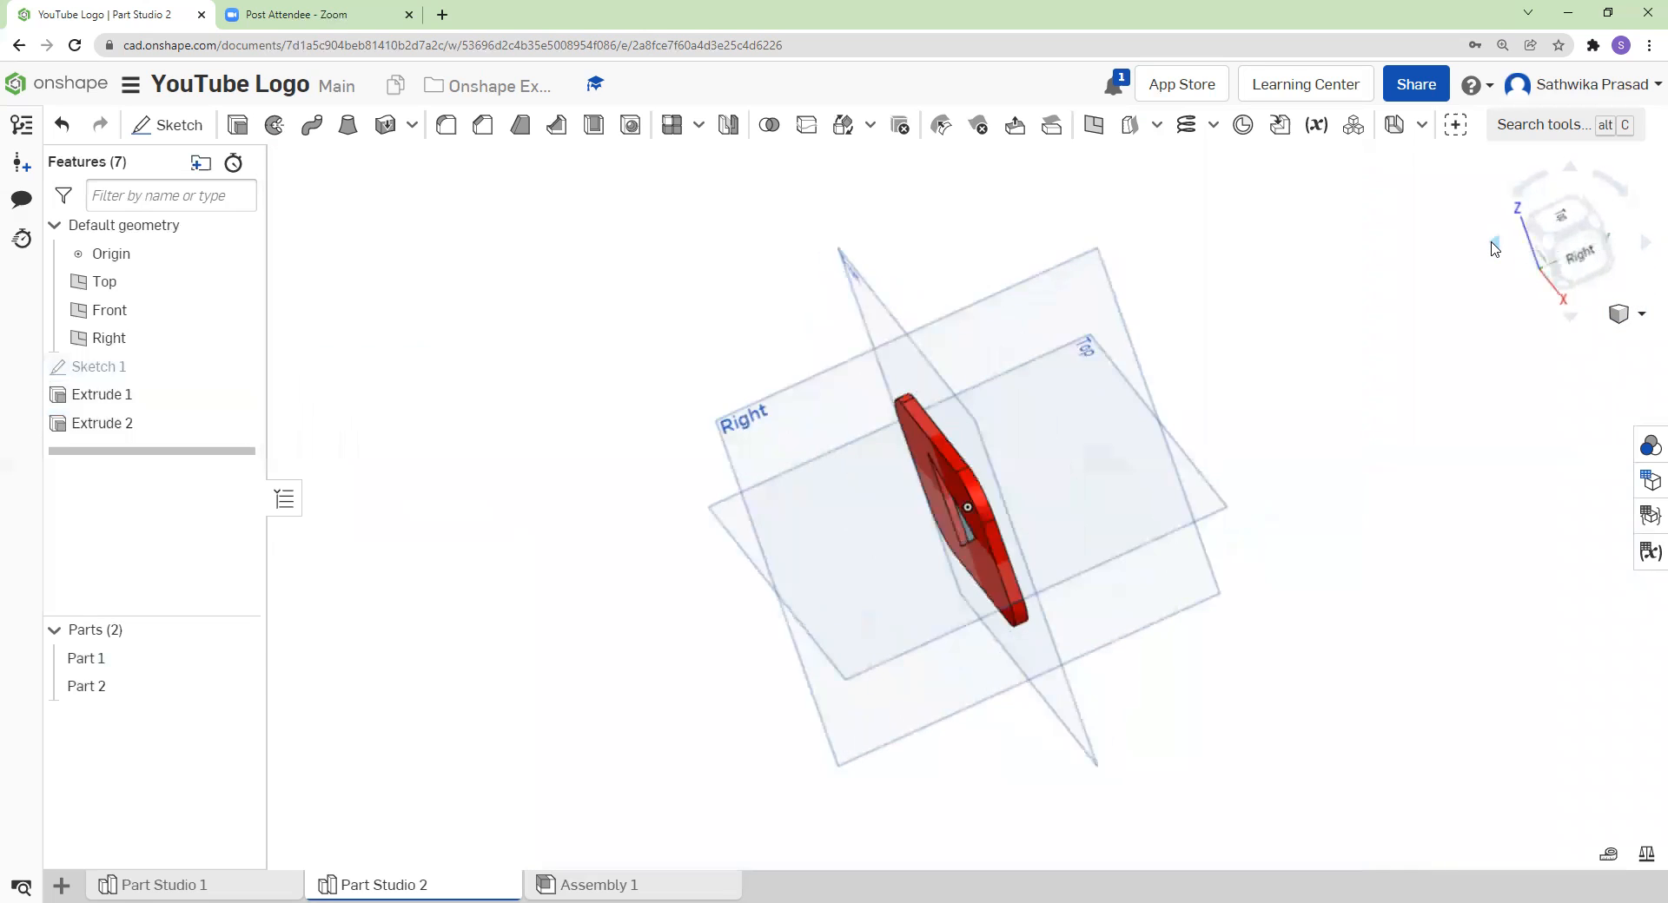
left_click(1644, 247)
left_click(1644, 248)
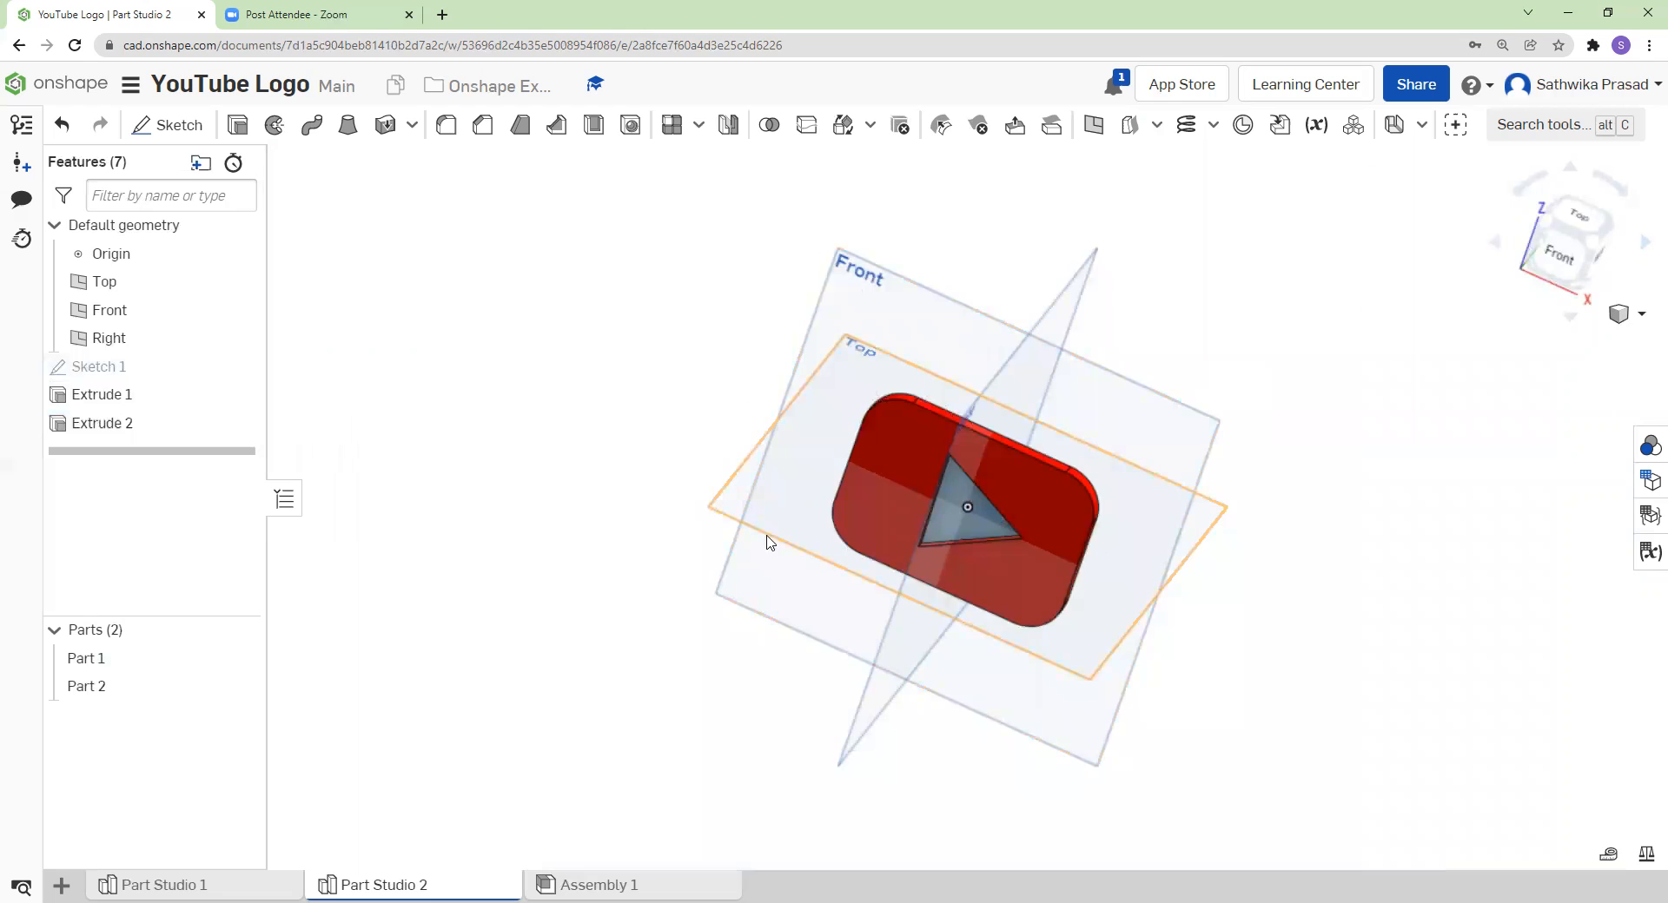
right_click(165, 425)
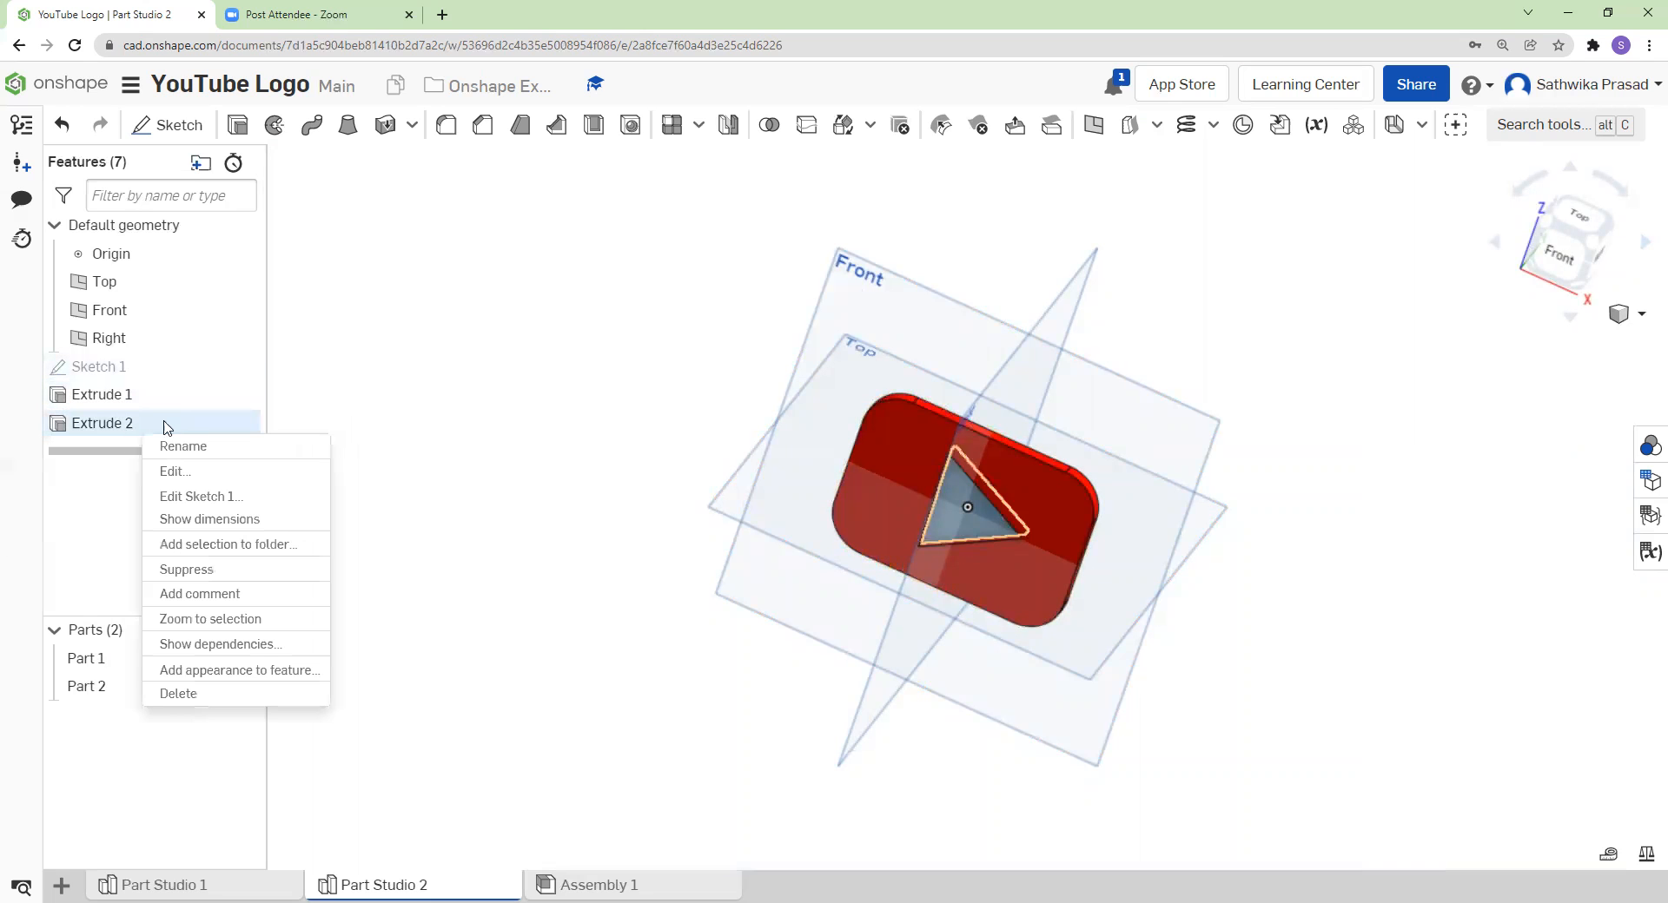
left_click(236, 472)
left_click(467, 338)
type("9")
key("Return")
left_click(461, 163)
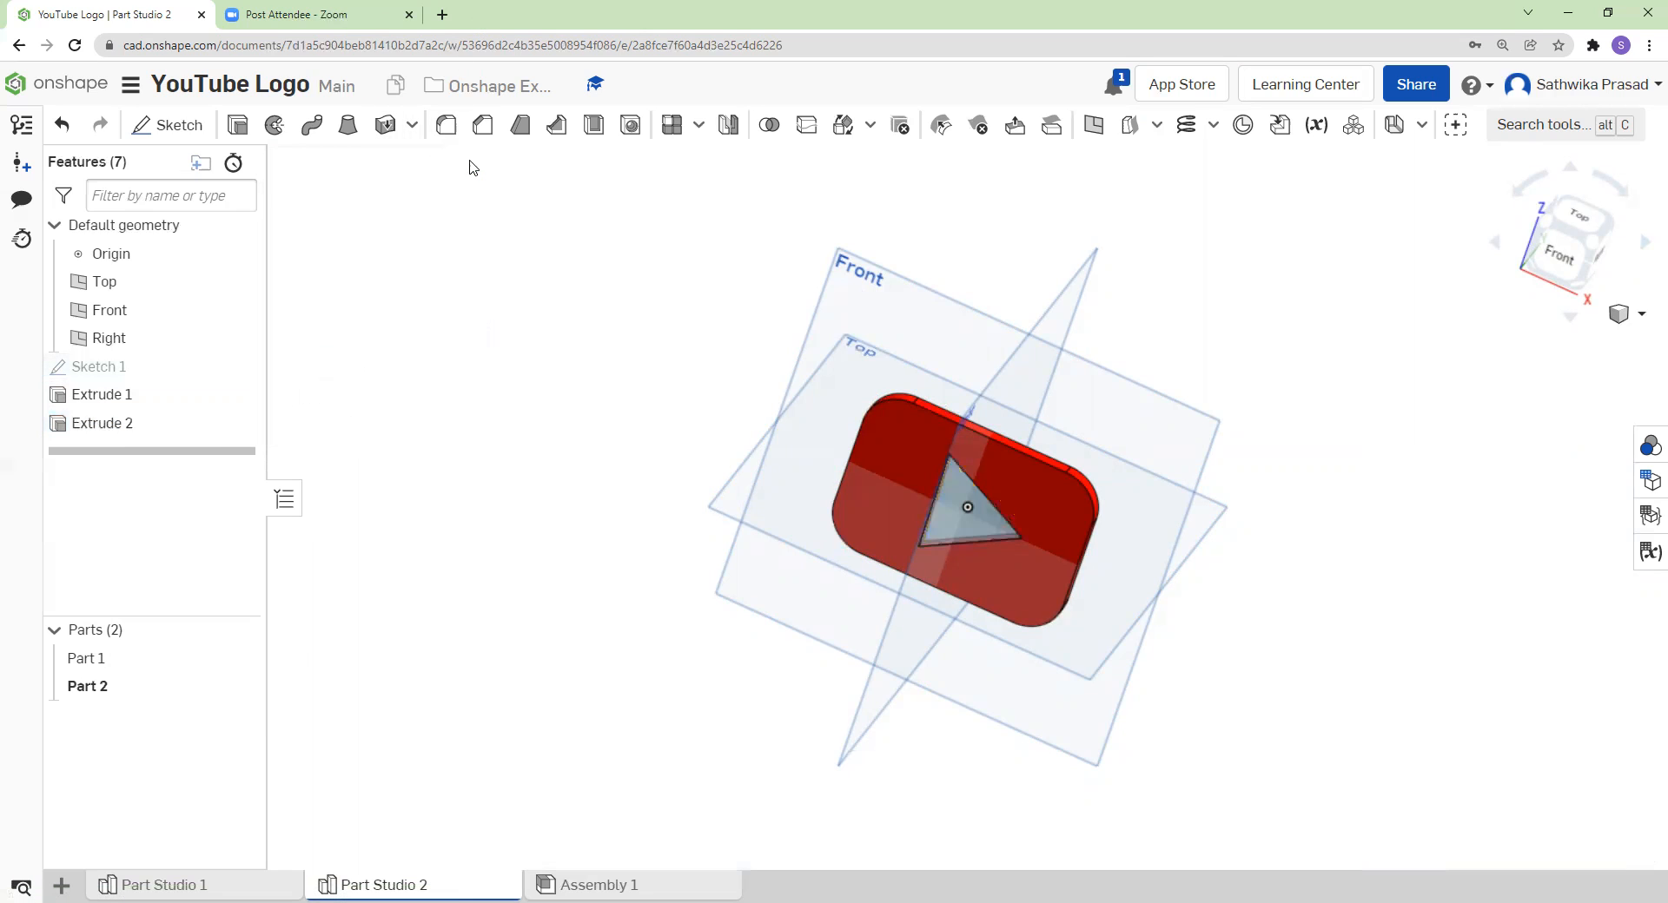
- Examine how far the play triangle stands out from the front and back of the rounded body
left_click(1619, 314)
left_click(1584, 345)
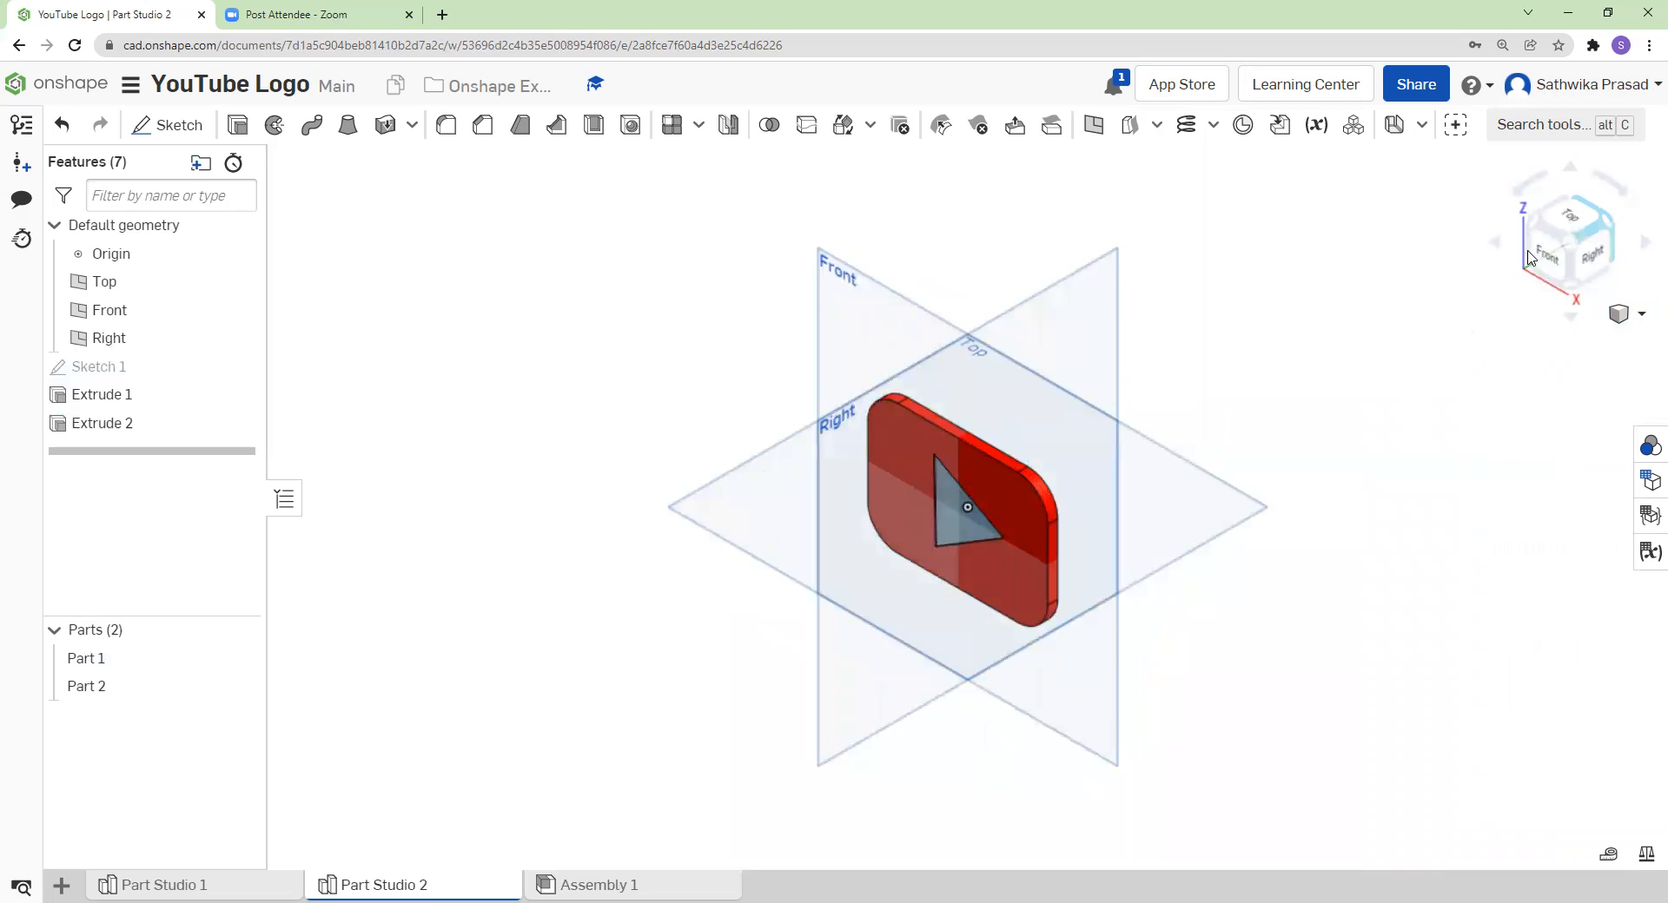
left_click(1491, 244)
left_click(1491, 244)
left_click(1490, 244)
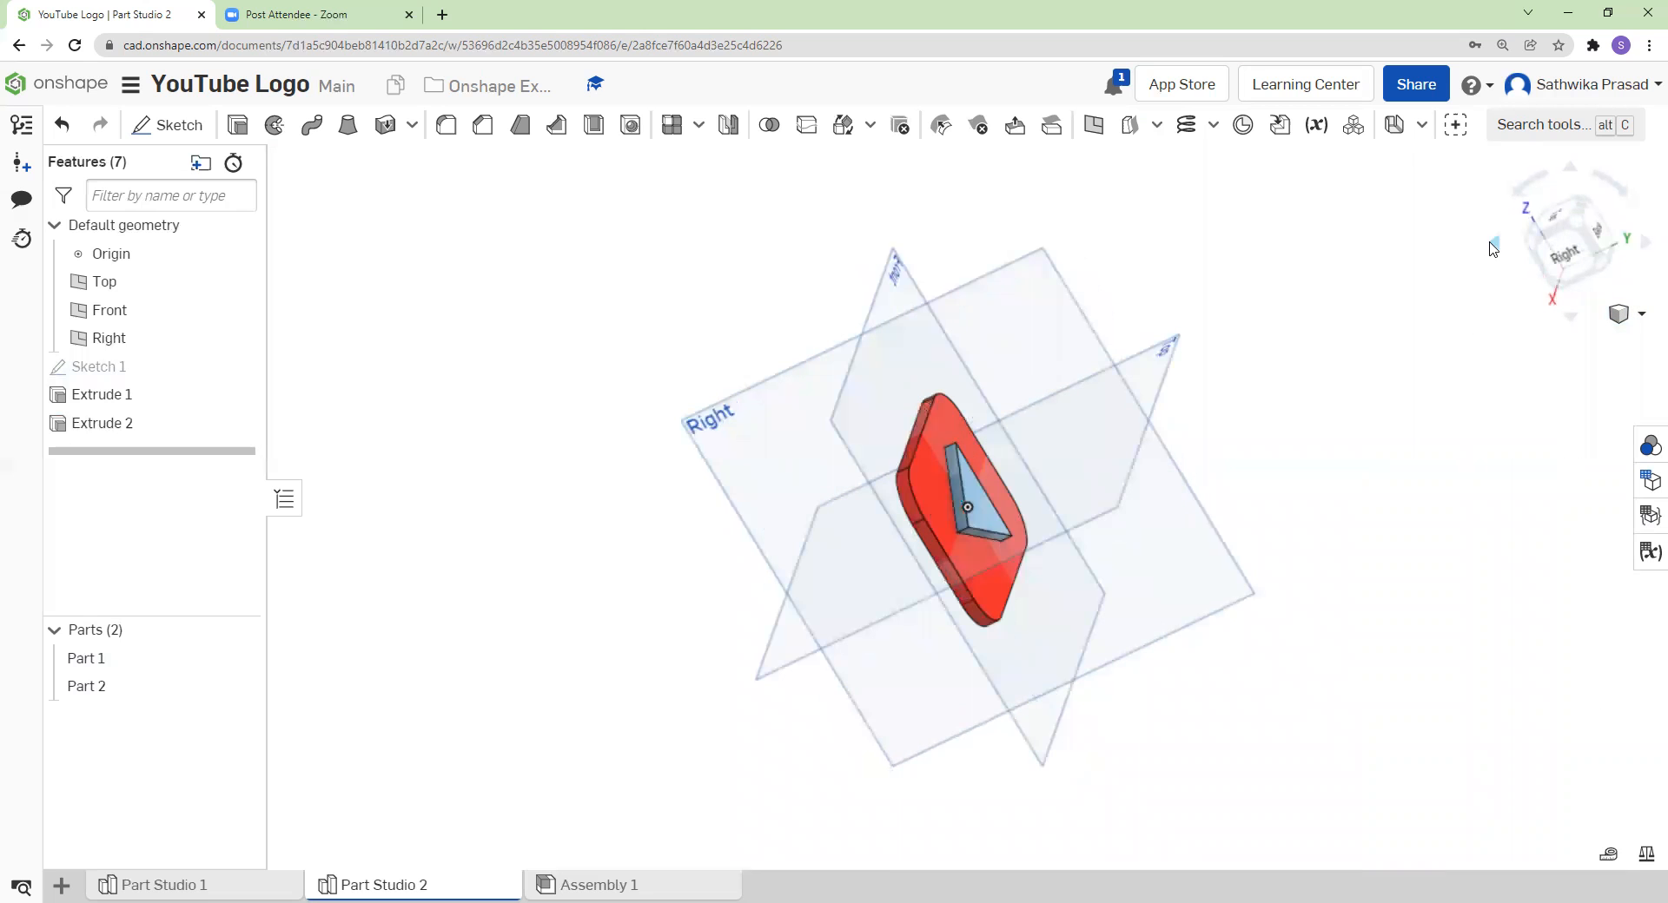
left_click(1490, 244)
left_click(1491, 244)
left_click(1490, 244)
left_click(1490, 244)
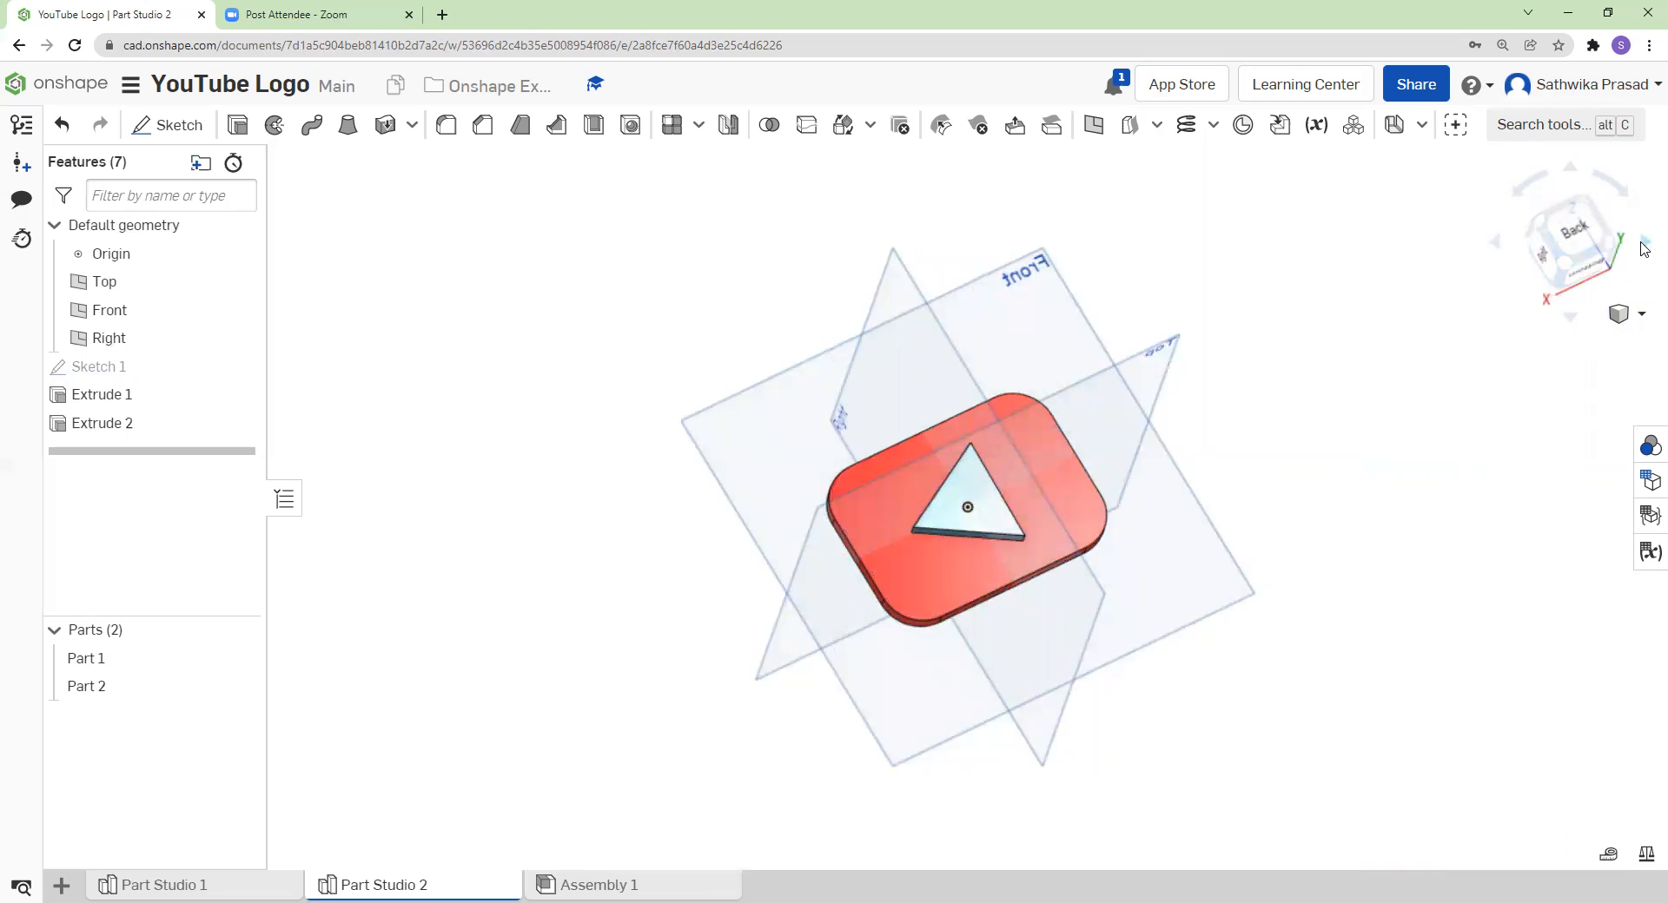
left_click(1644, 242)
left_click(1644, 242)
left_click(1644, 242)
left_click(1644, 243)
left_click(1644, 242)
left_click(1644, 242)
left_click(1644, 242)
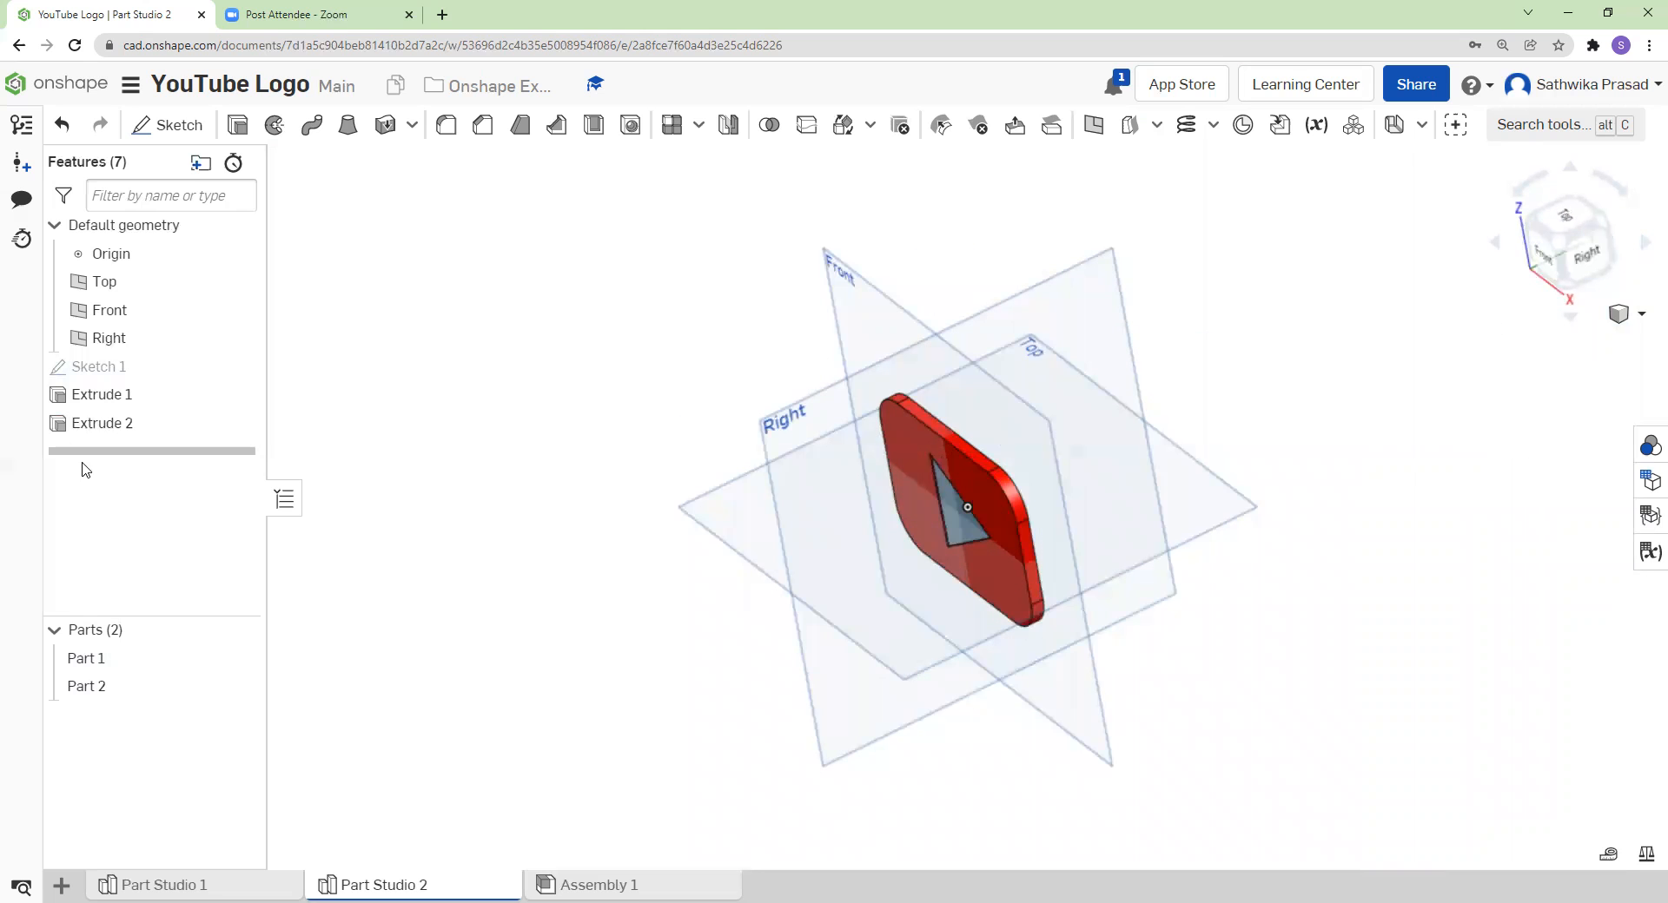
- Turn off the symmetric option of the play triangle's extrusion and view the model from the front
right_click(126, 407)
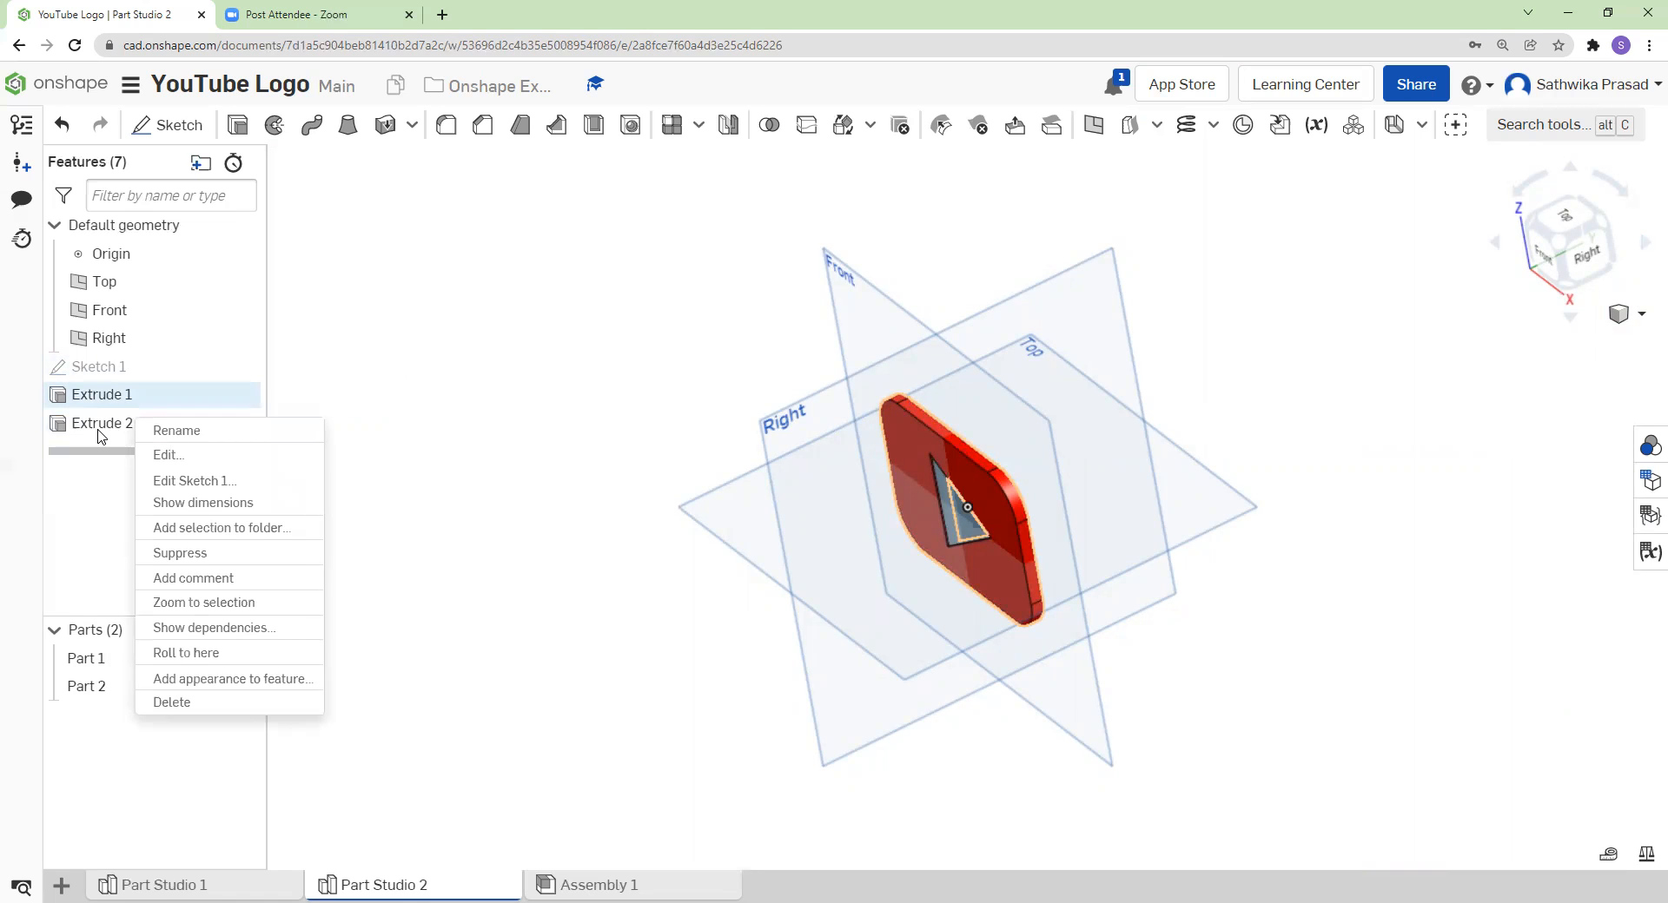
left_click(101, 432)
right_click(102, 432)
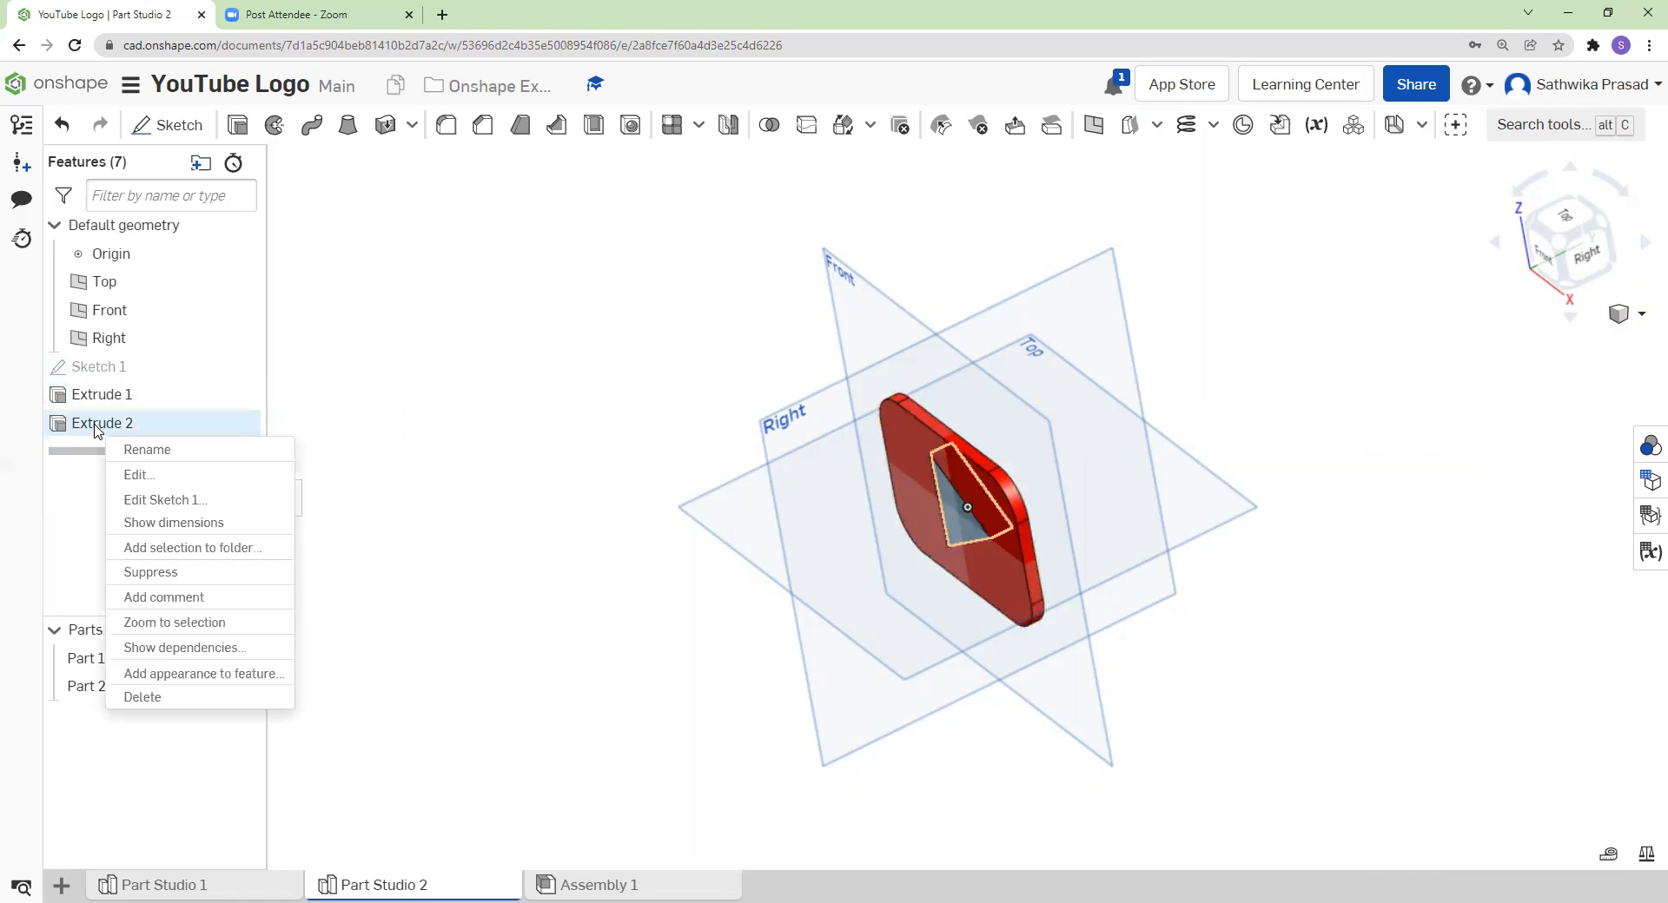
left_click(168, 477)
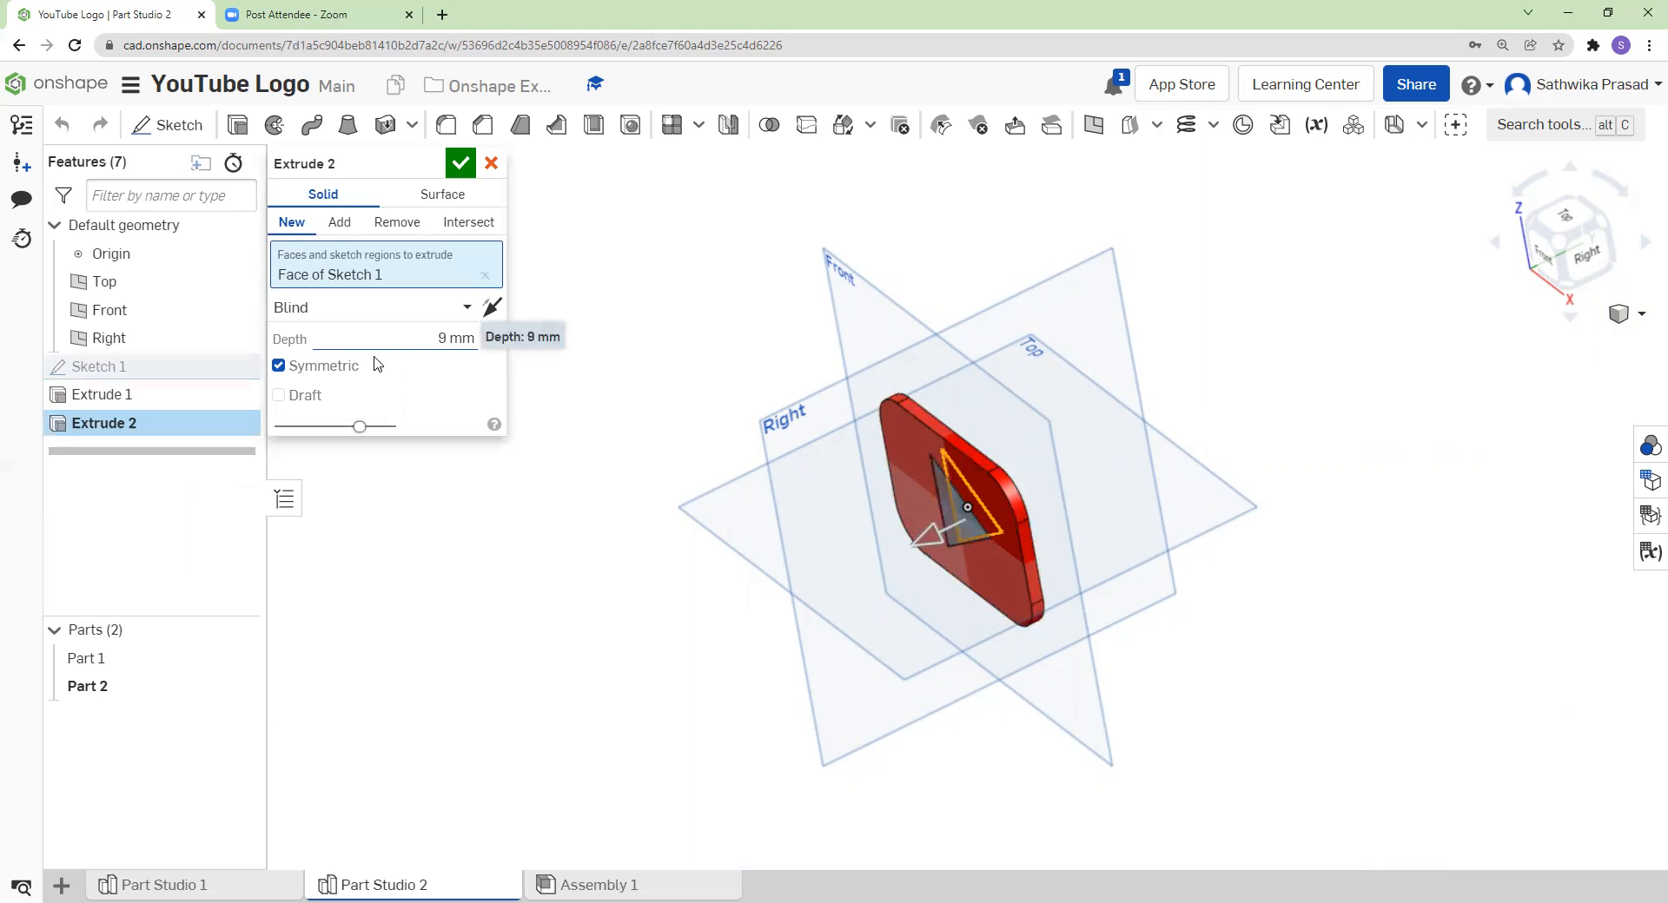
left_click(316, 367)
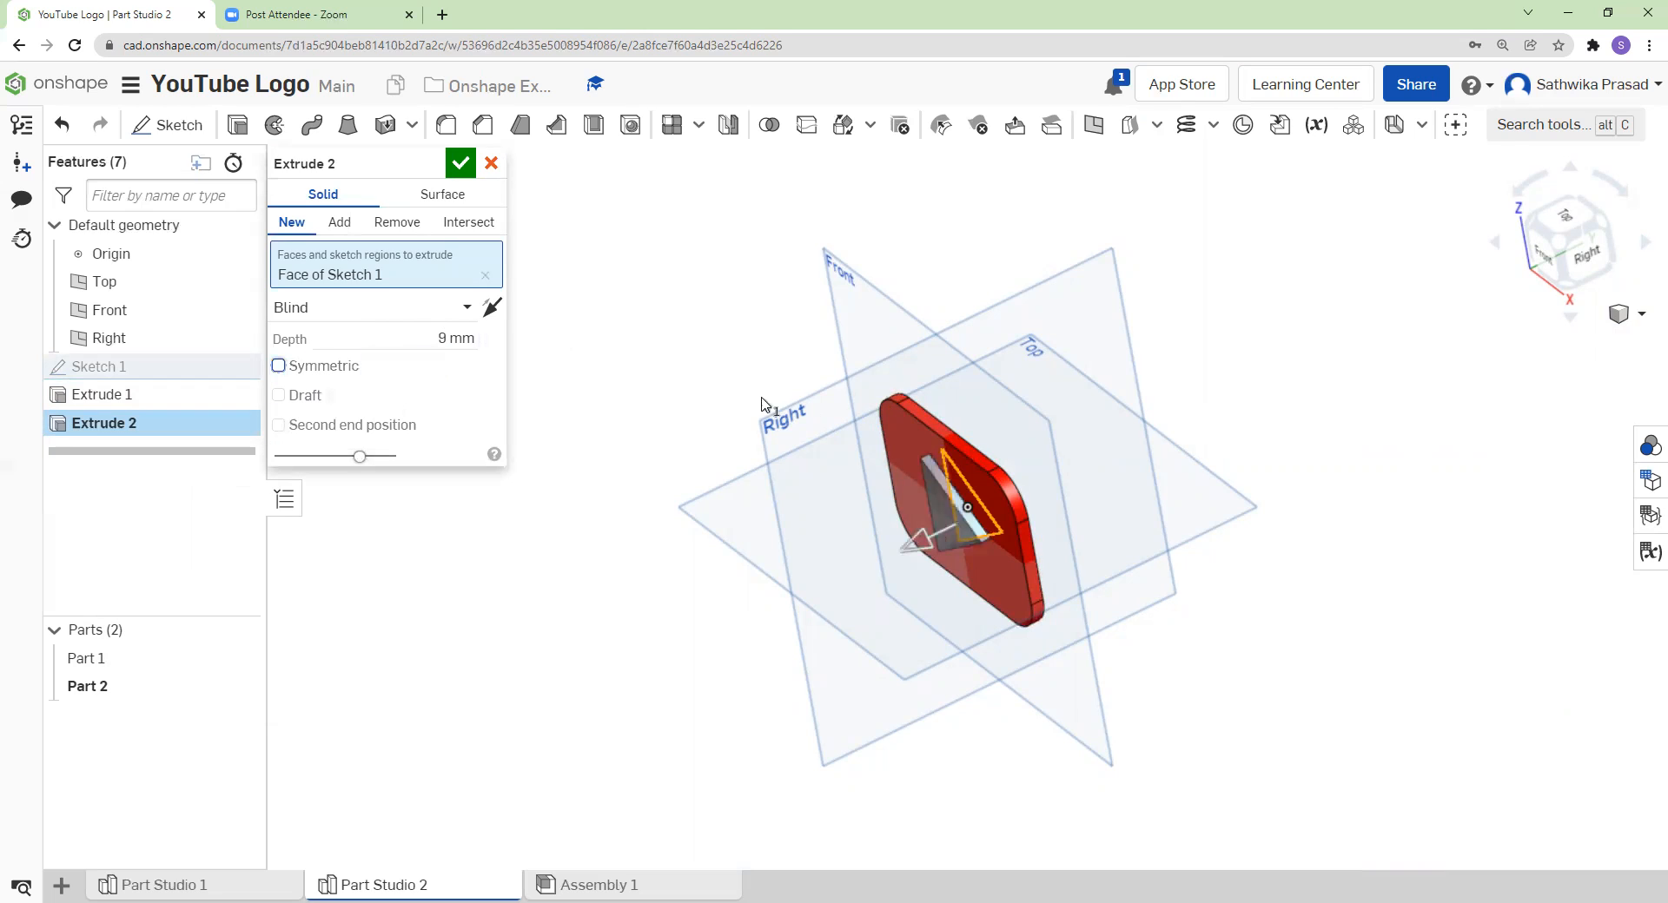
left_click(460, 162)
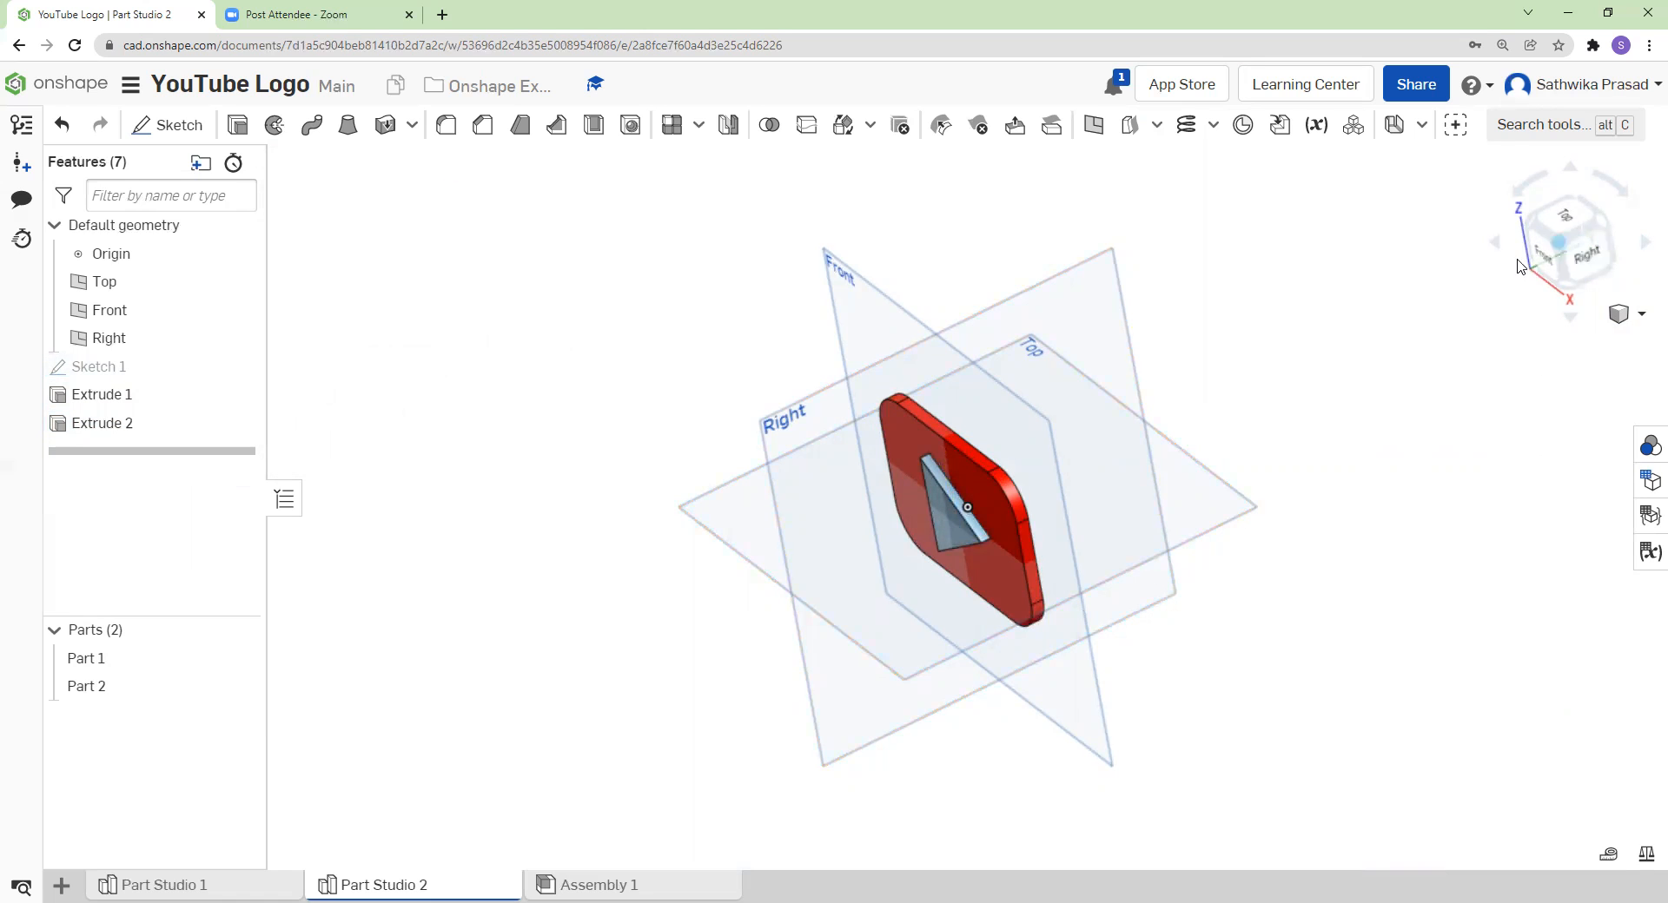
left_click(1552, 258)
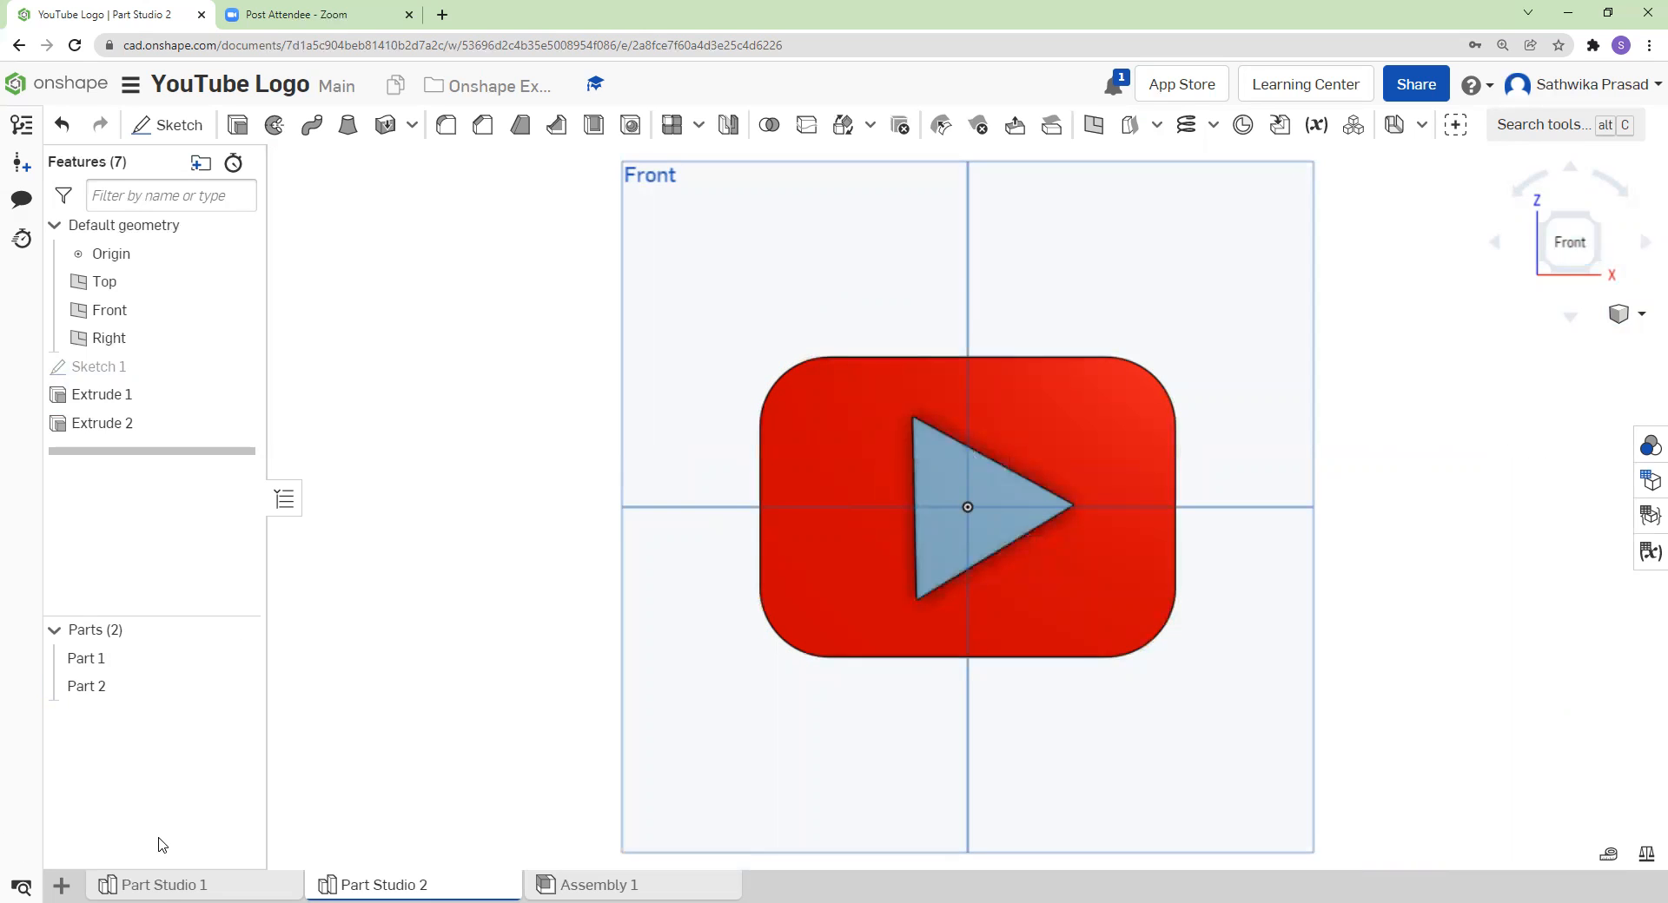
- Look up the colour code of the reference logo's play triangle in the appearance settings of Part 2 in Part Studio 1
left_click(163, 884)
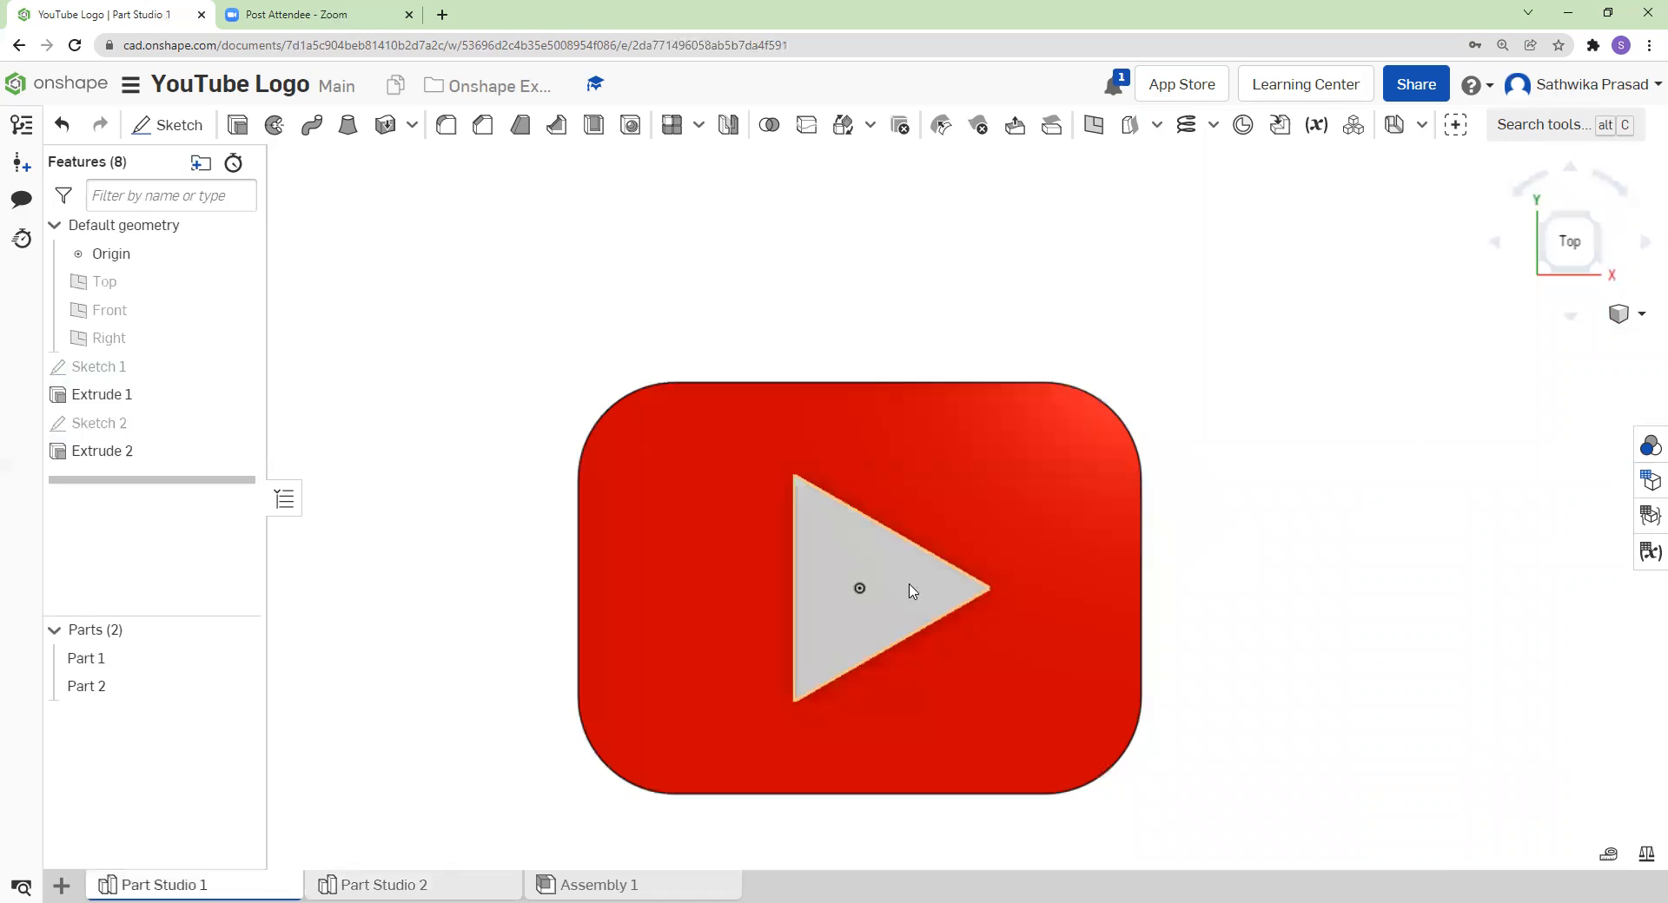
right_click(98, 684)
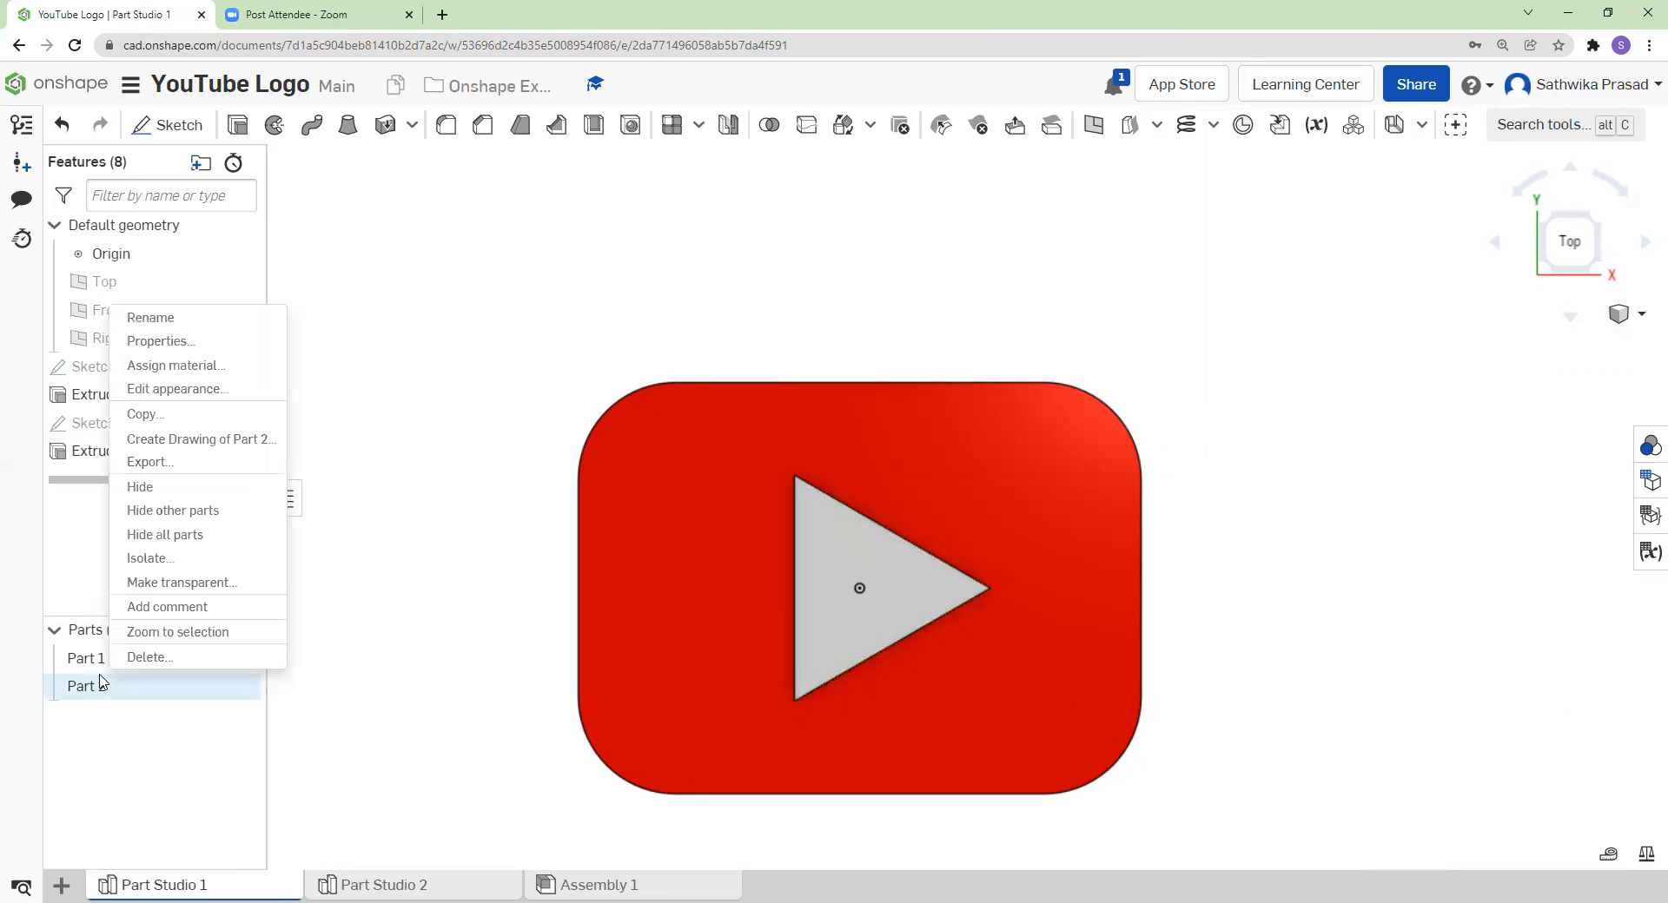
left_click(165, 388)
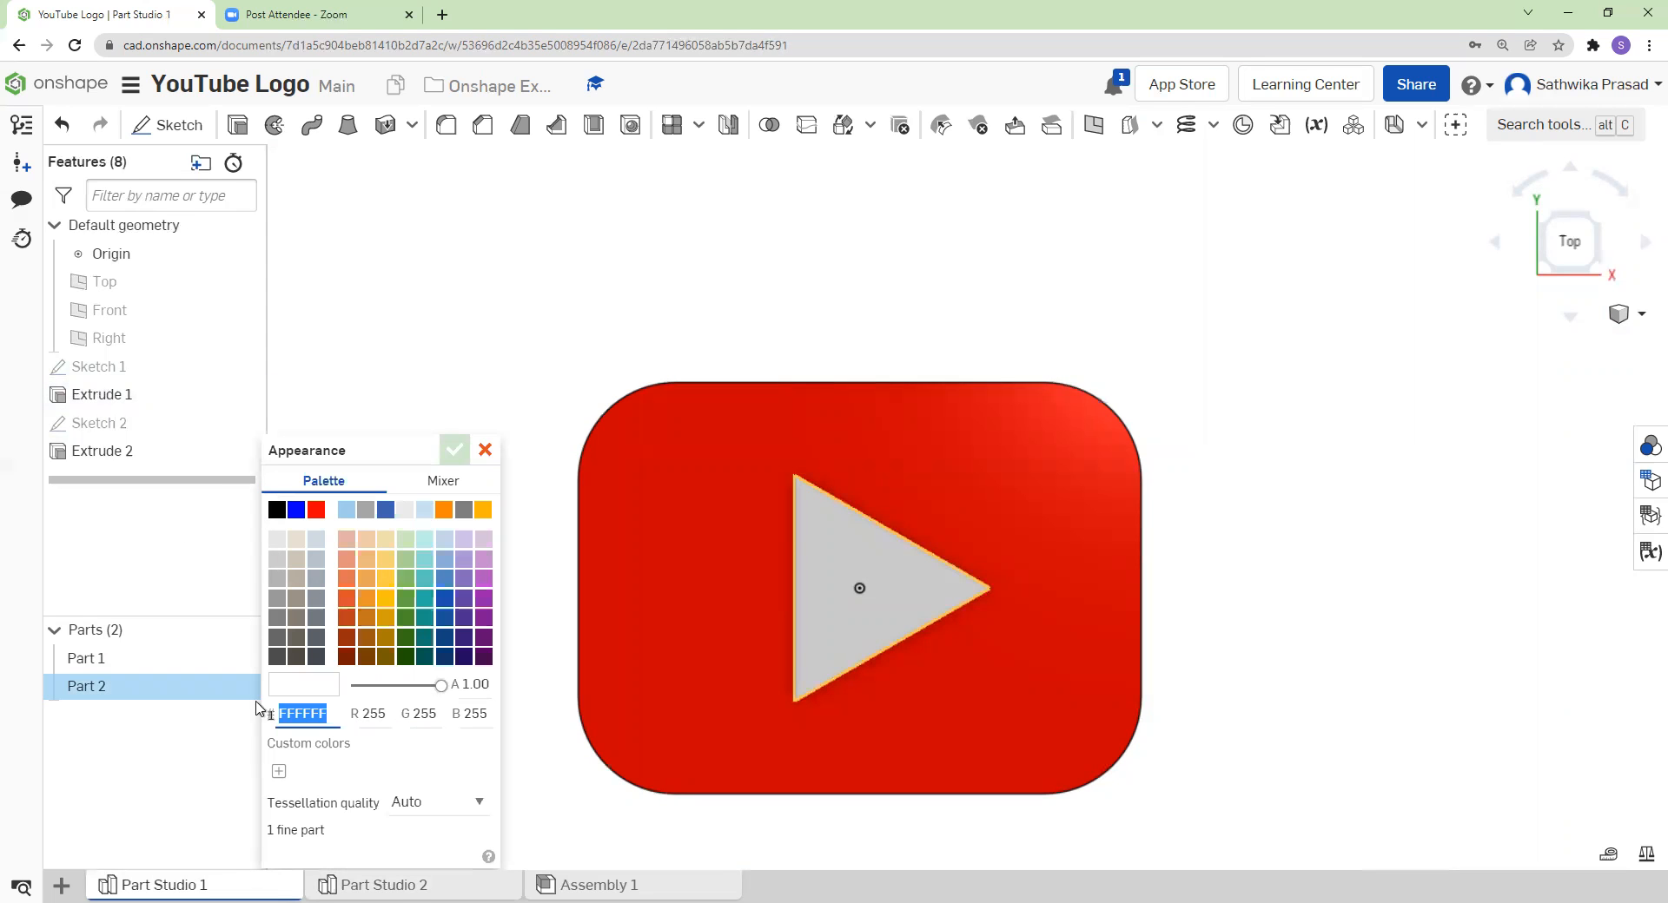
- Set the appearance of the play triangle, Part 2 in Part Studio 2, to colour FFFFFF and hide the default planes
left_click(443, 884)
right_click(135, 686)
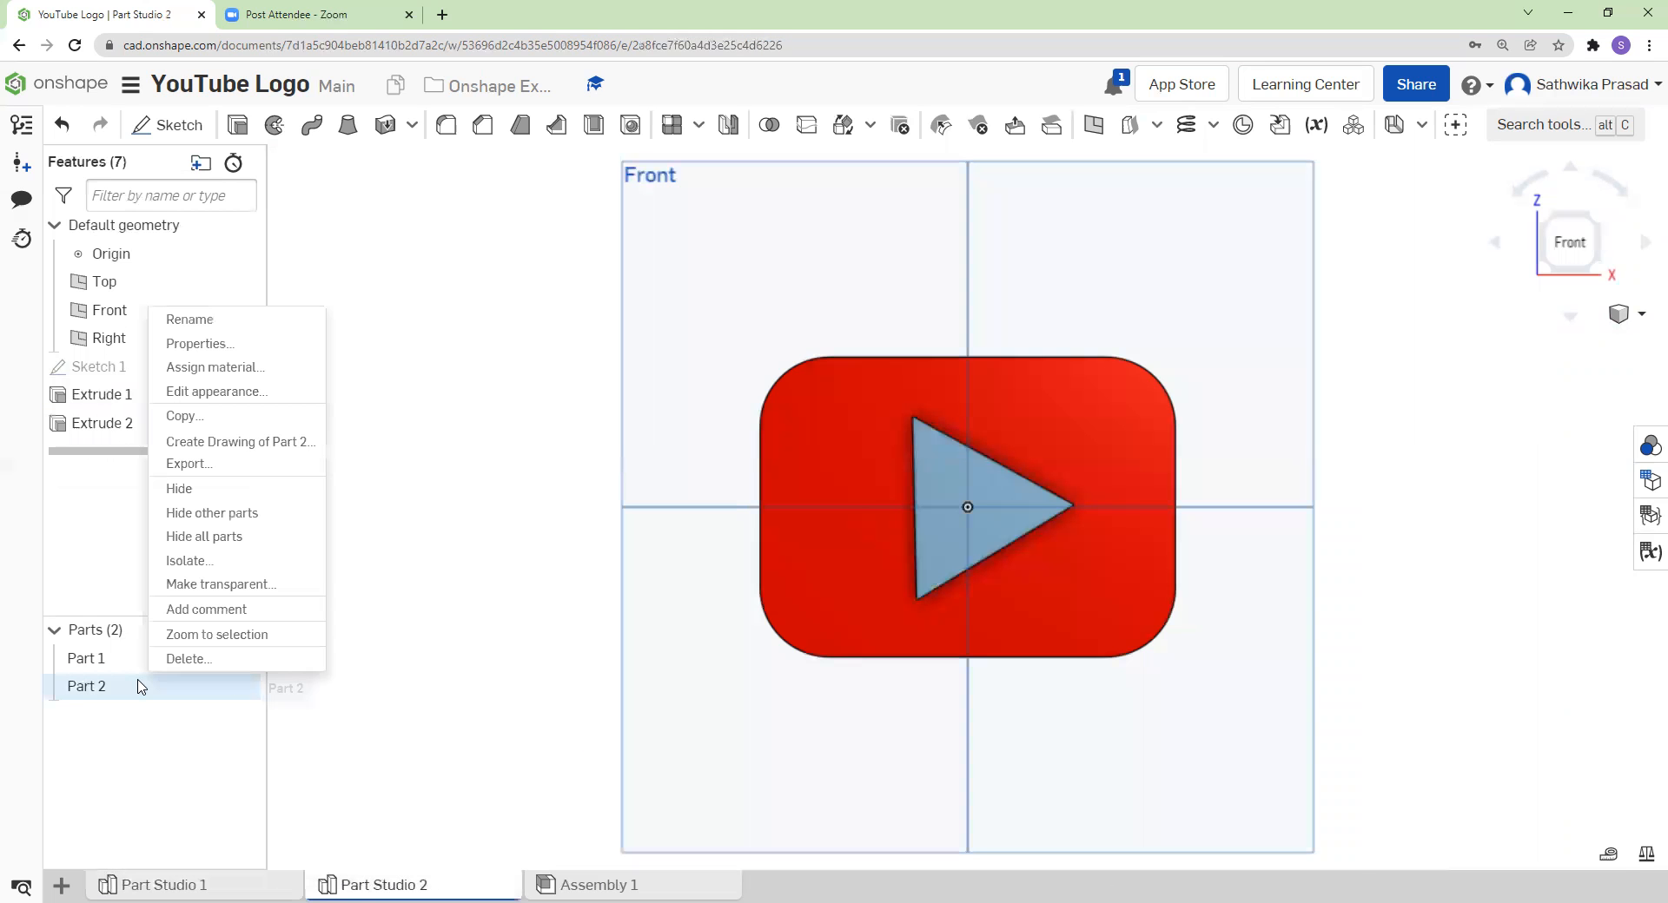
left_click(247, 391)
type("FFFFFF")
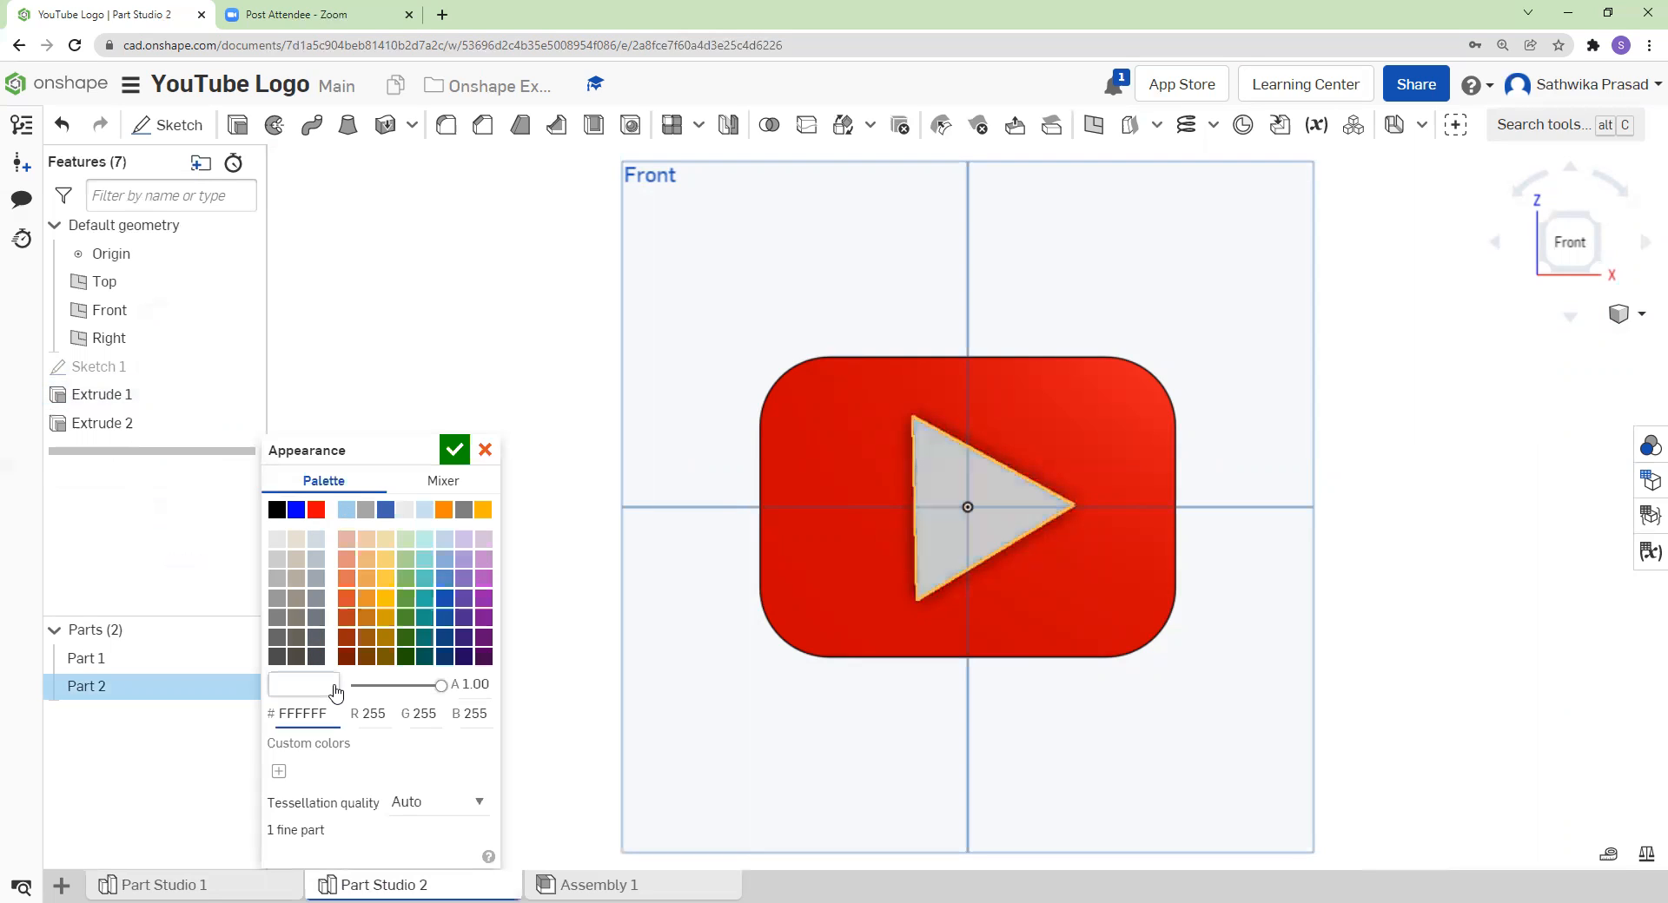
key("Return")
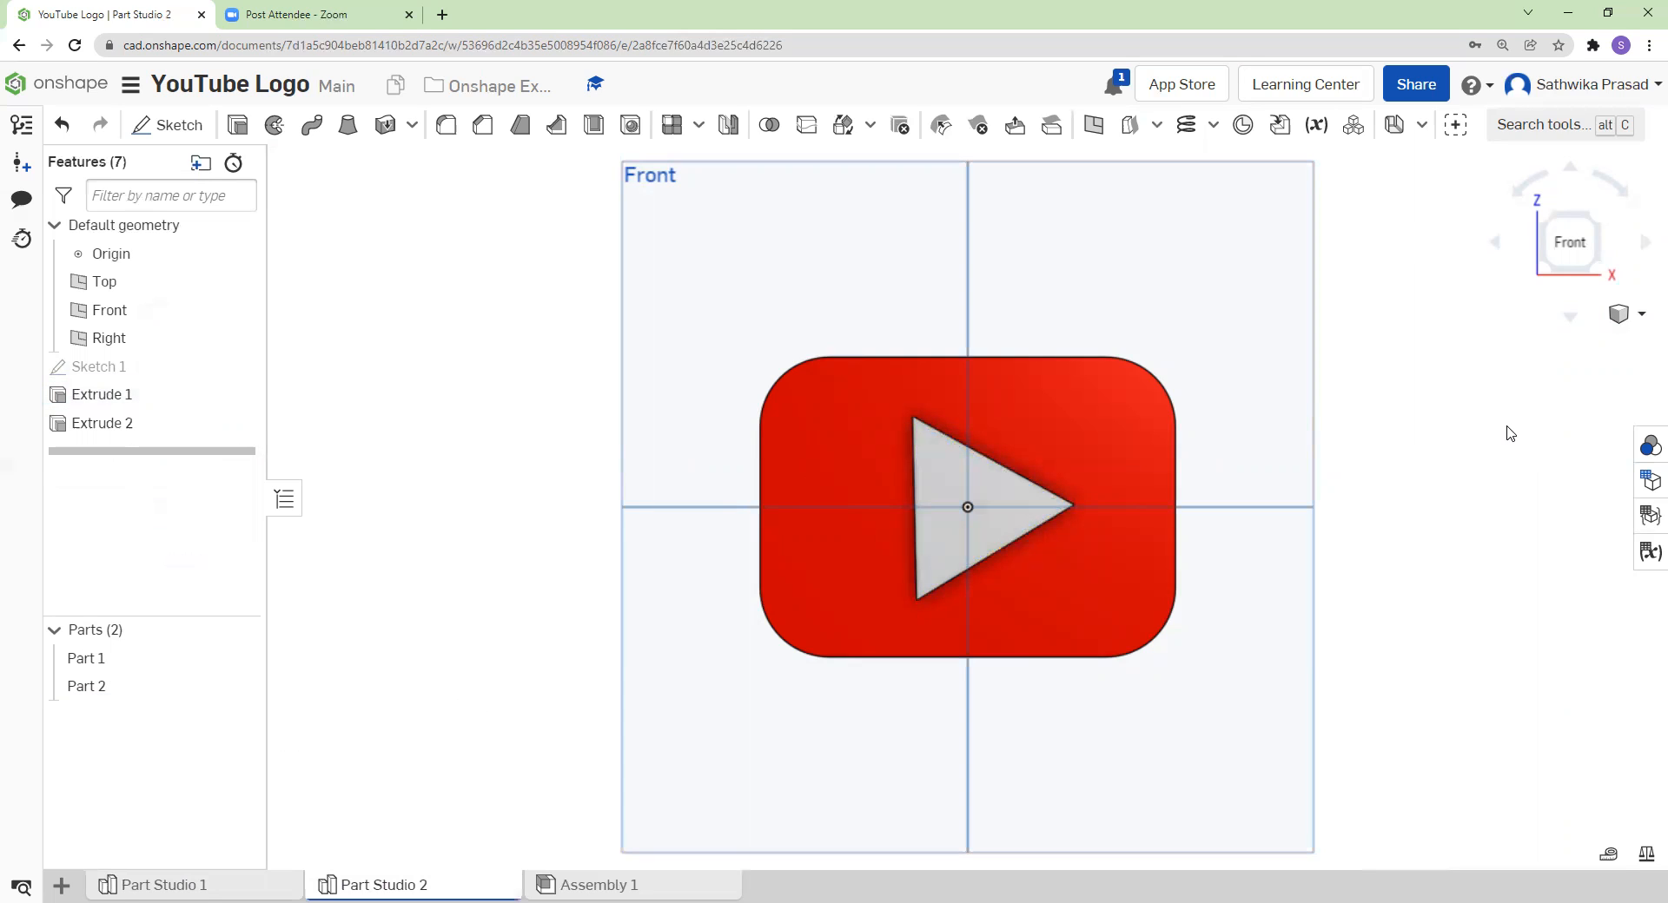
key("p")
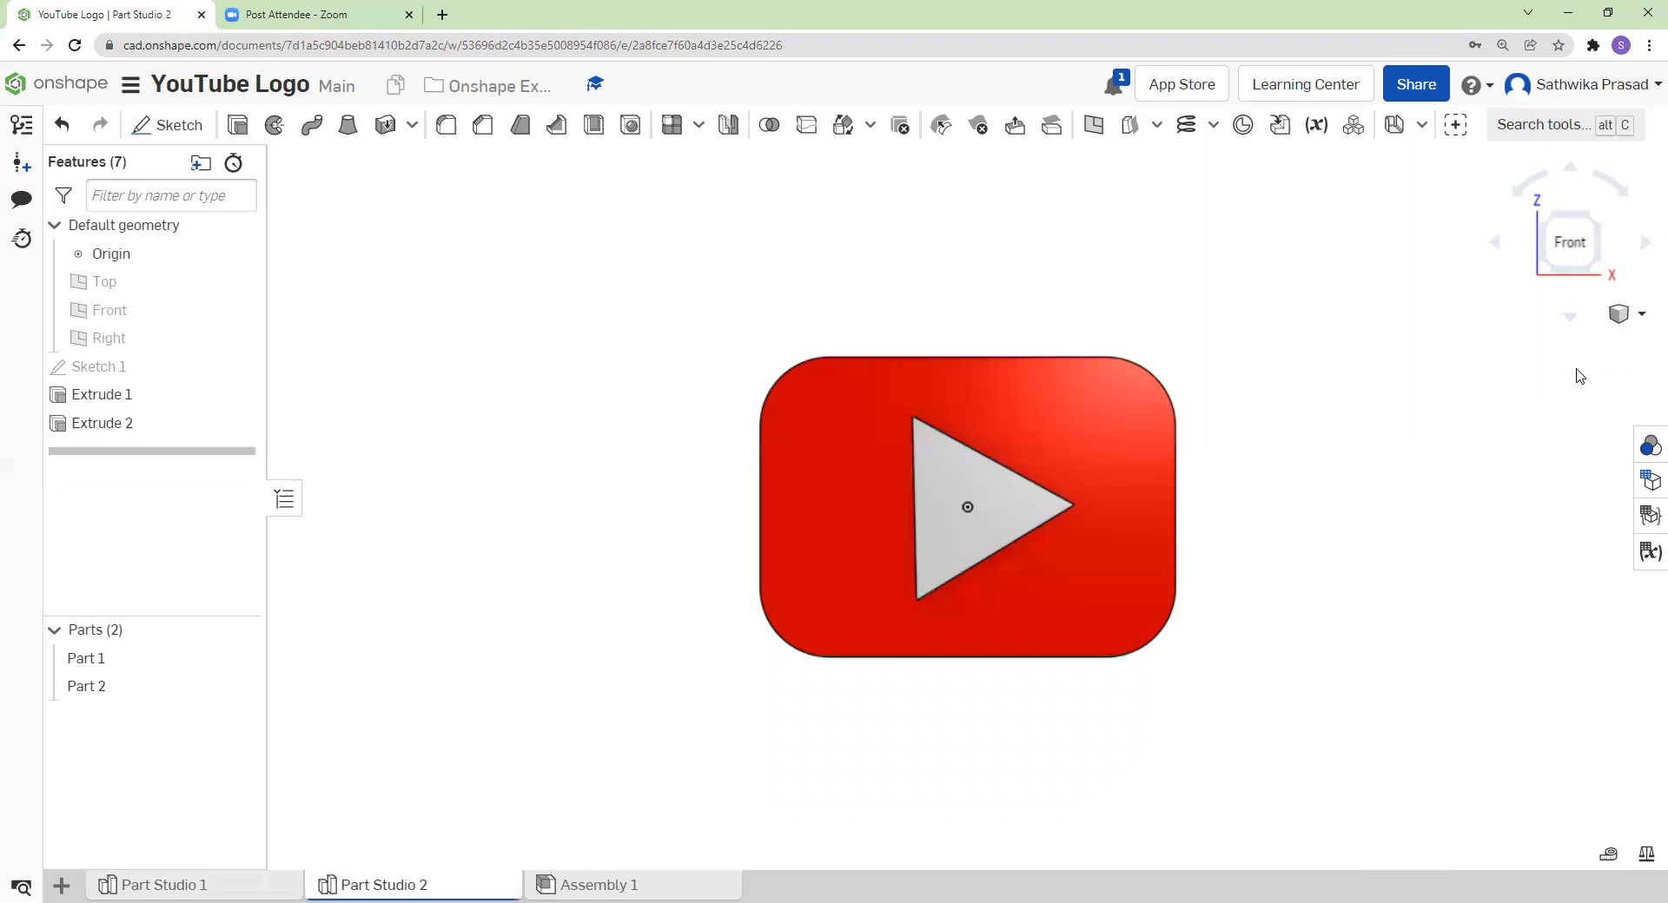